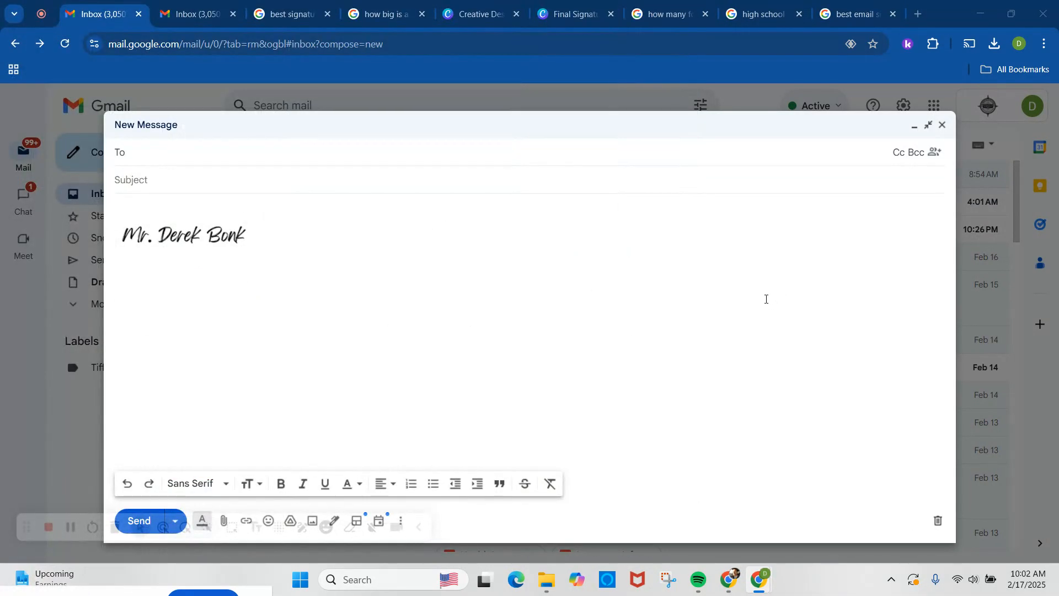
- Check the signature design in Canva, then open Gmail's full settings in the second inbox tab and find the Signature section
left_click(478, 16)
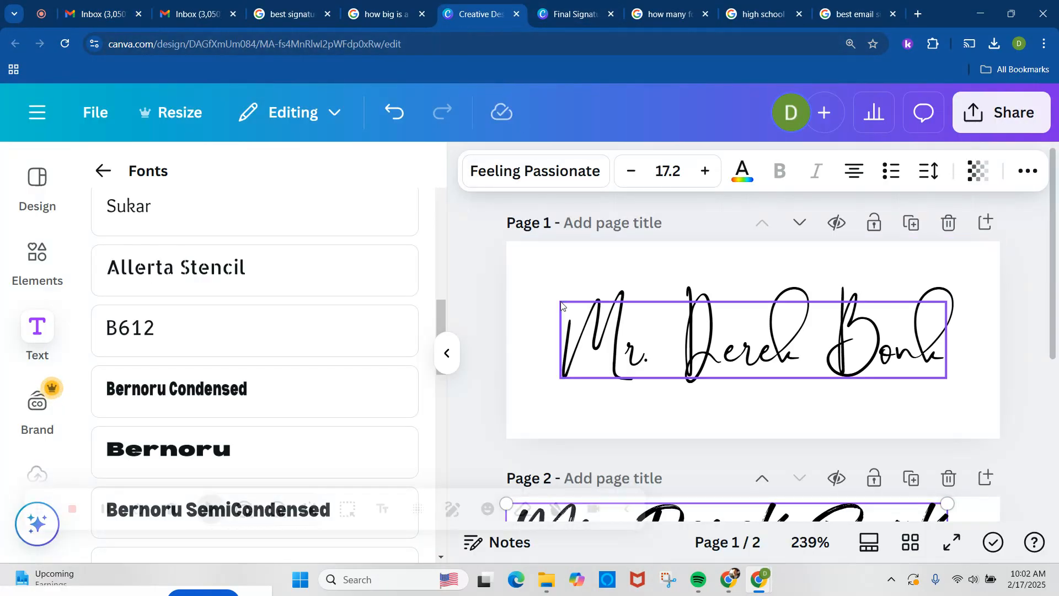
left_click(107, 14)
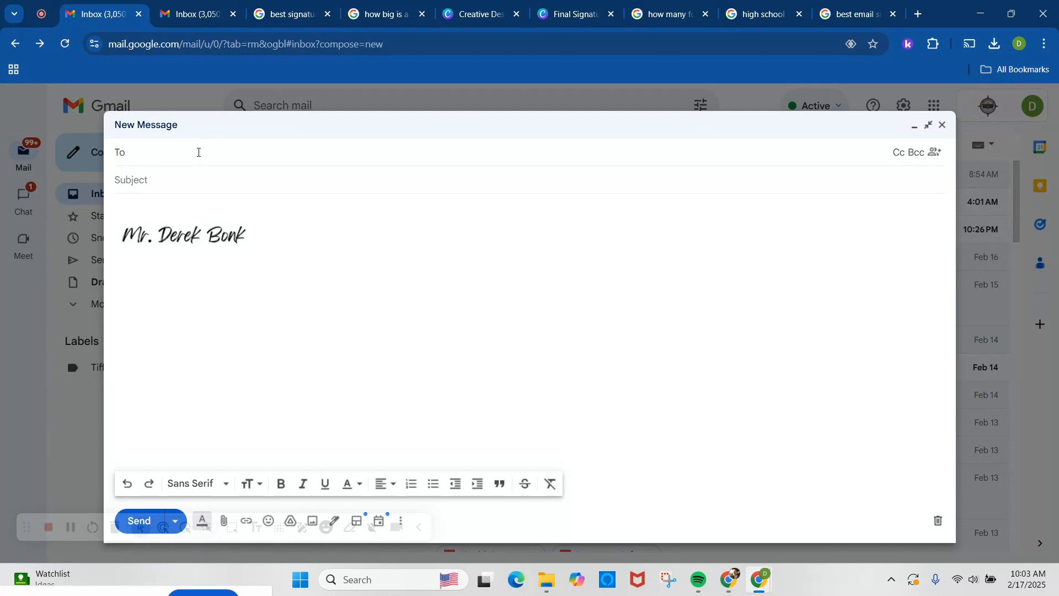
left_click(198, 21)
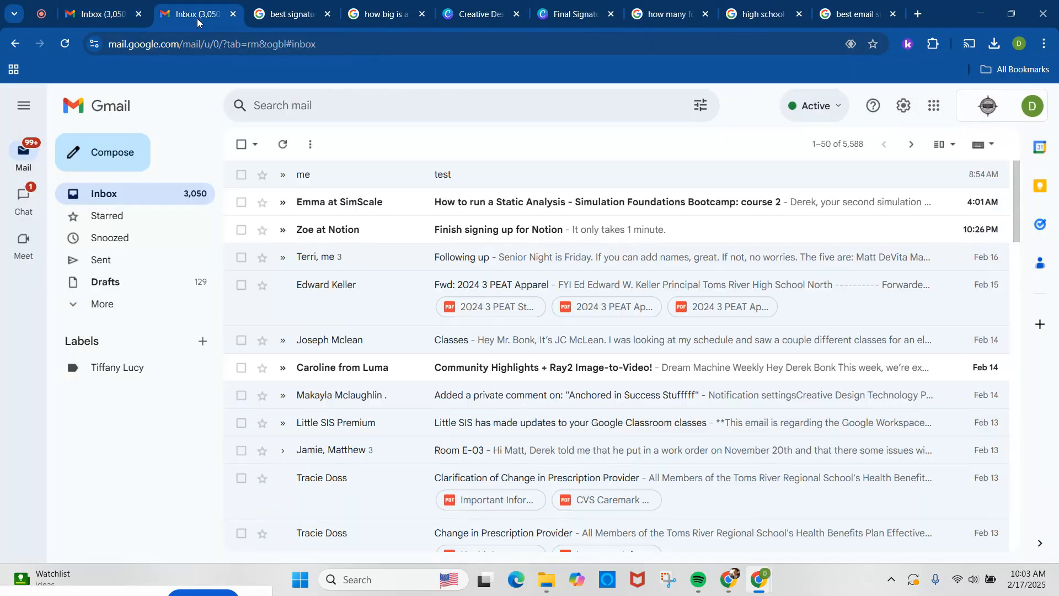
left_click(903, 107)
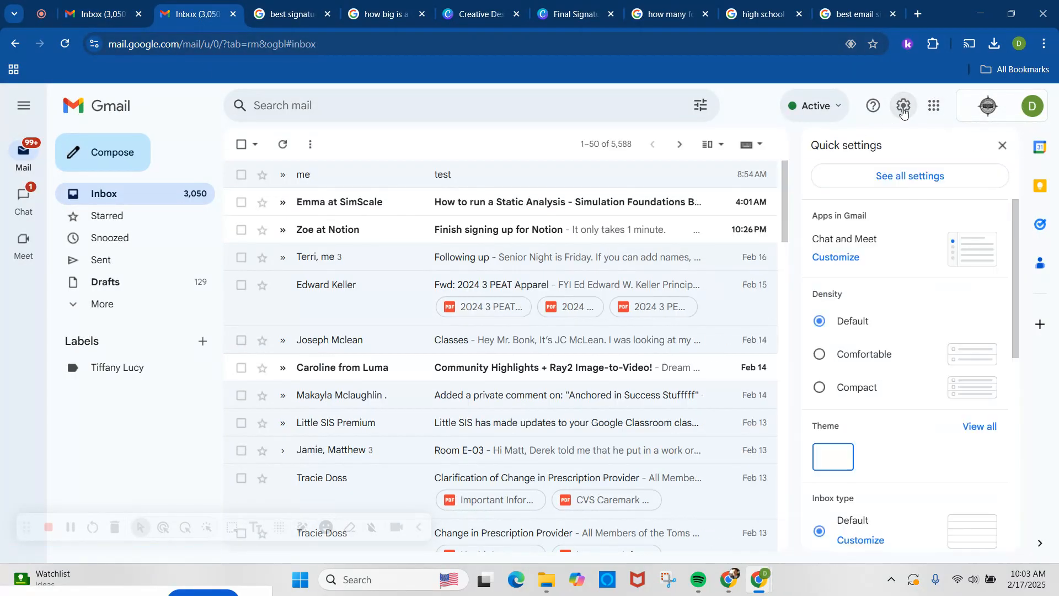
left_click(900, 180)
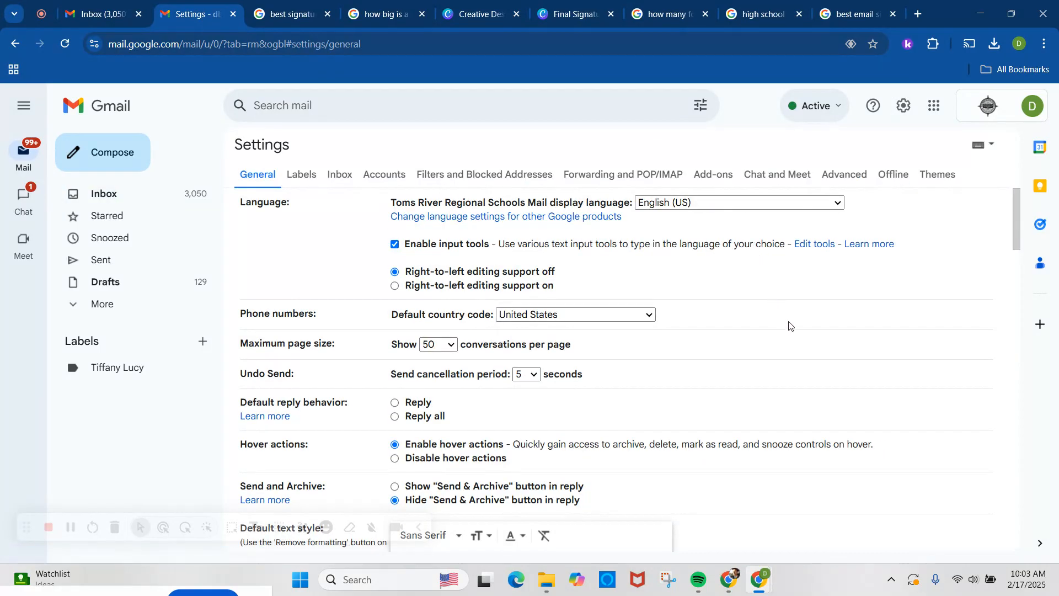
scroll(762, 406, "down", 10)
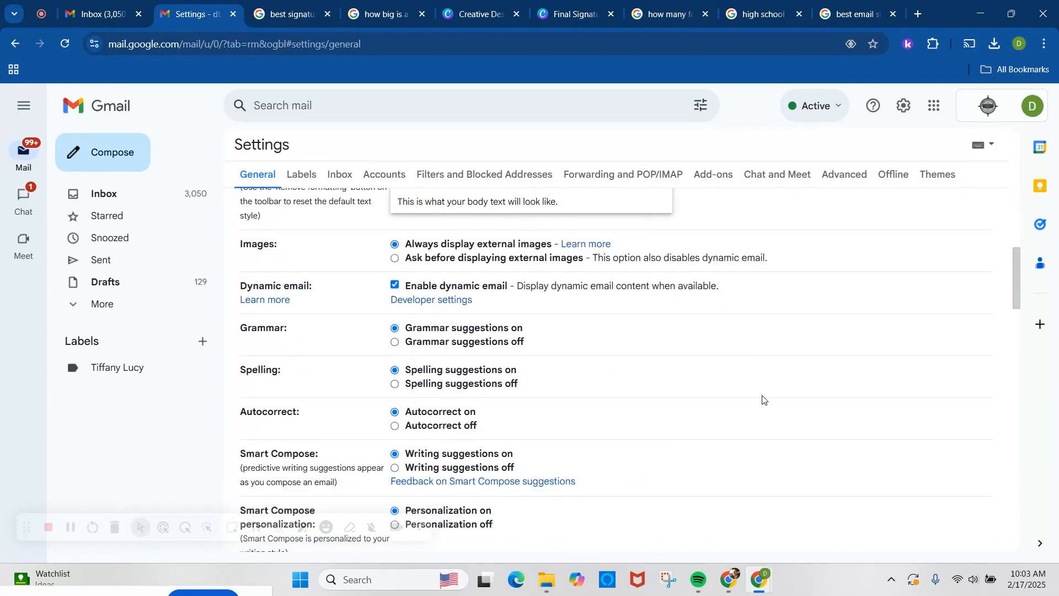
scroll(763, 397, "down", 10)
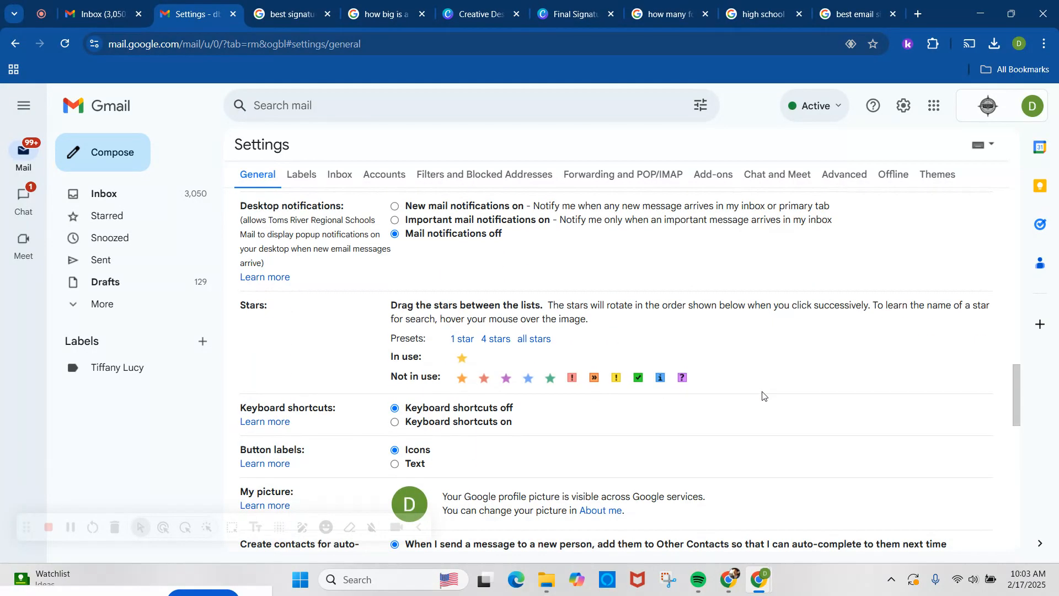
scroll(763, 395, "down", 10)
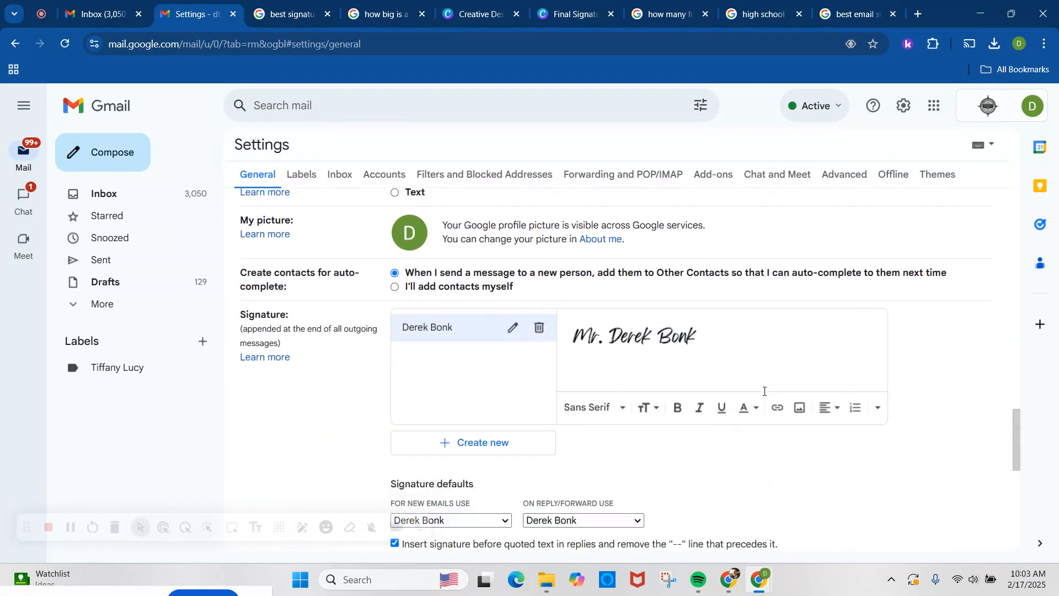
- View the font choices offered for the signature text, then close the list without picking one
scroll(765, 393, "up", 3)
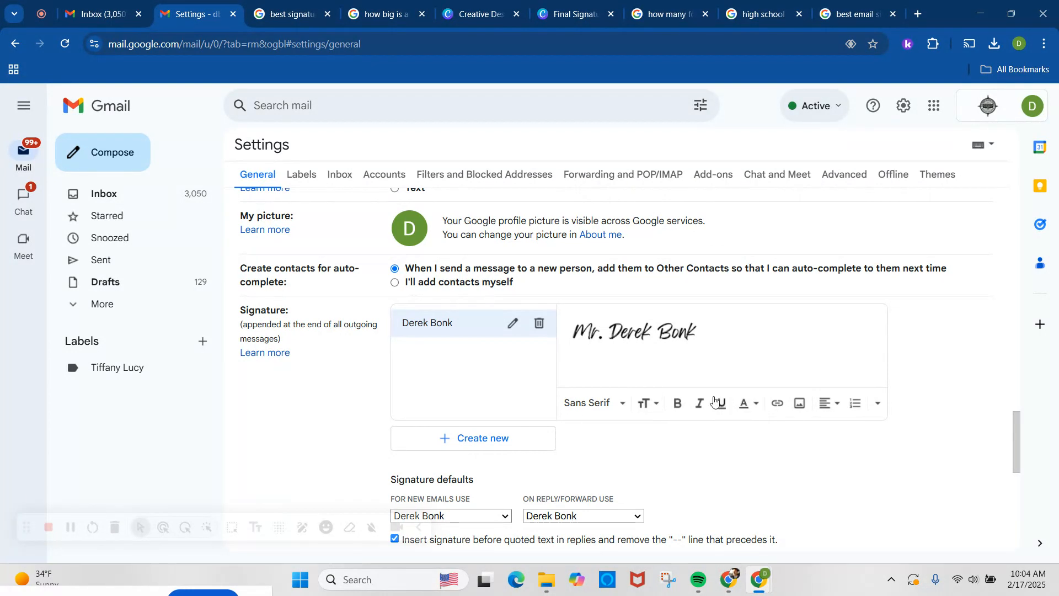
left_click(601, 406)
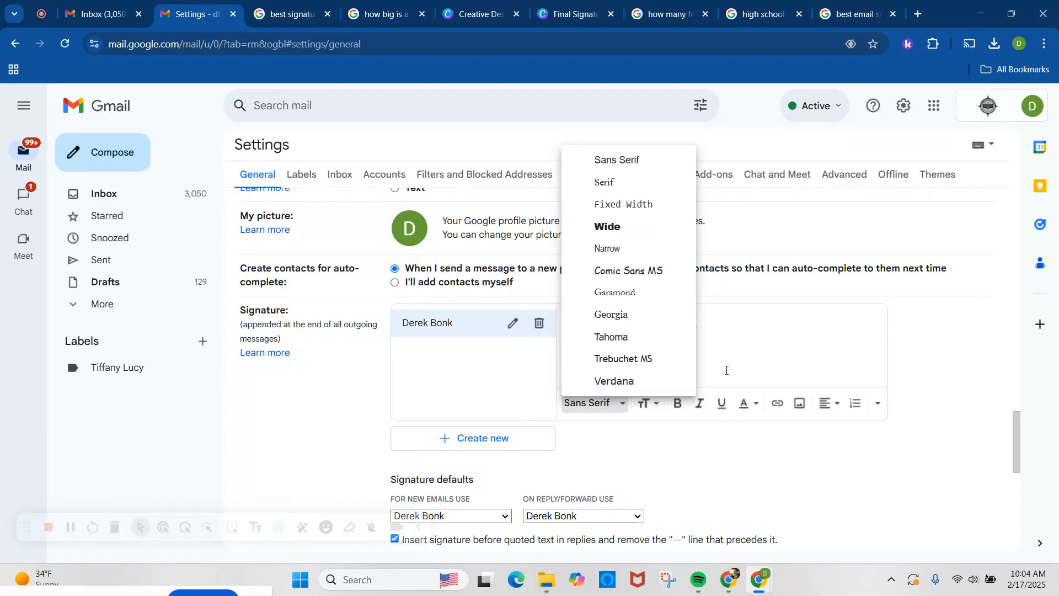
left_click(682, 340)
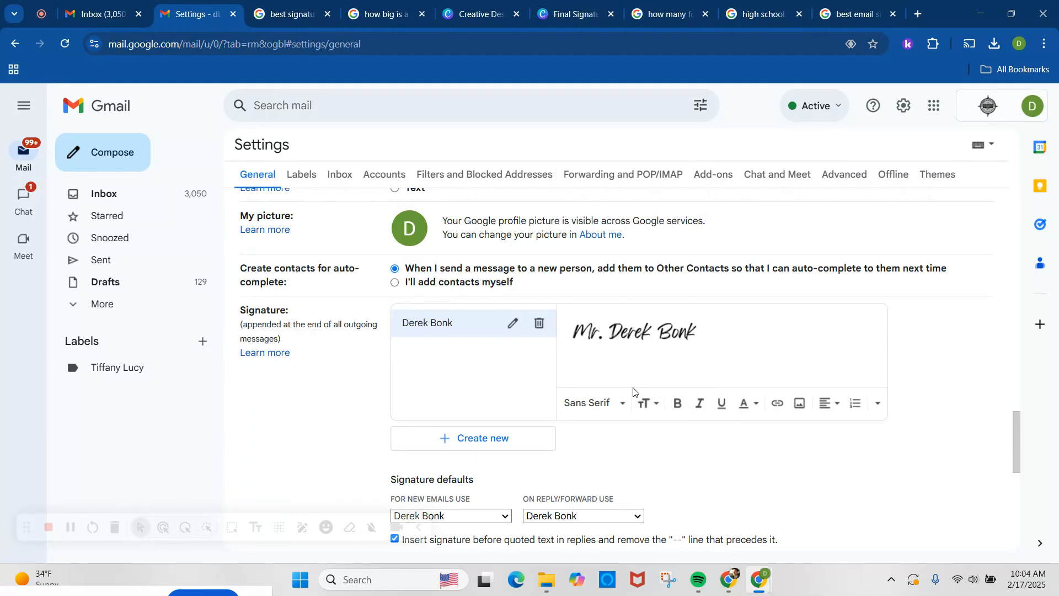
- Switch the signature default for new emails to No signature, then restore the saved signature
scroll(635, 391, "down", 2)
left_click(495, 378)
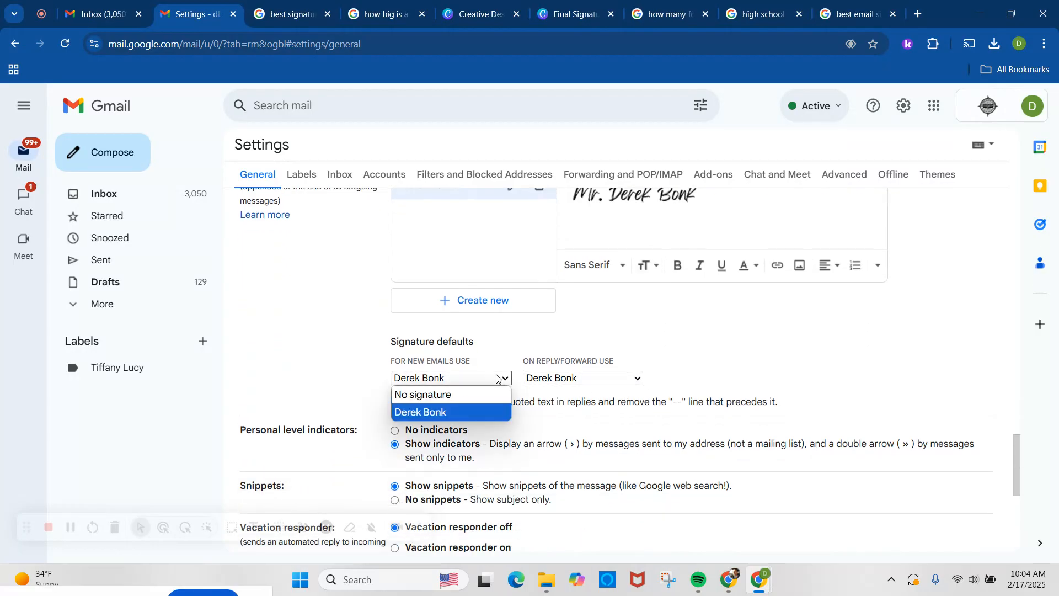
left_click(469, 394)
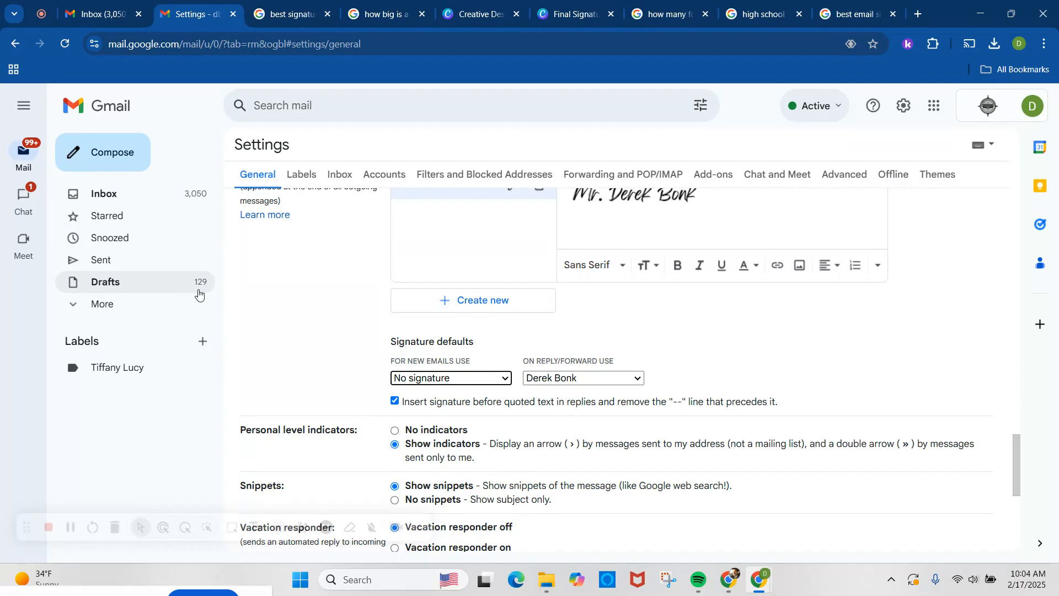
left_click(436, 379)
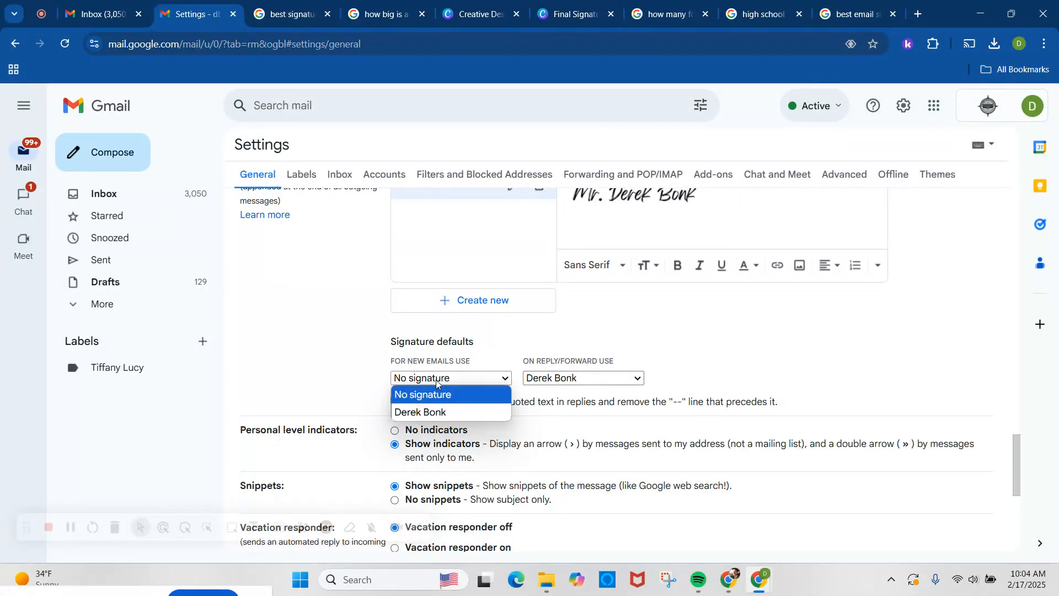
left_click(436, 414)
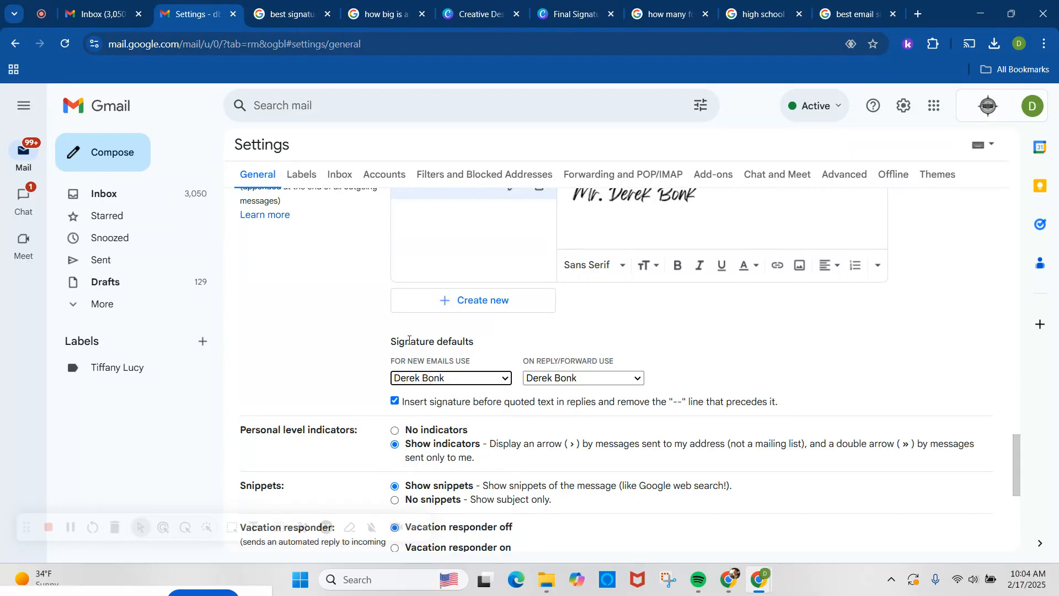
scroll(421, 361, "up", 3)
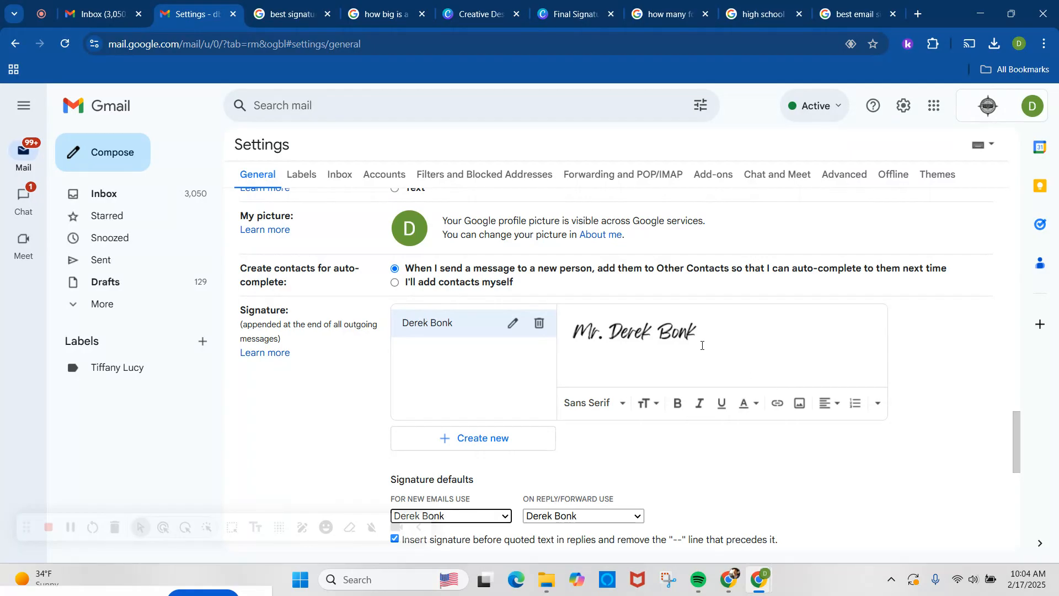
- Examine the open Google results on the best Gmail signature size and how big a pixel is, enlarging the pixel page
left_click(305, 15)
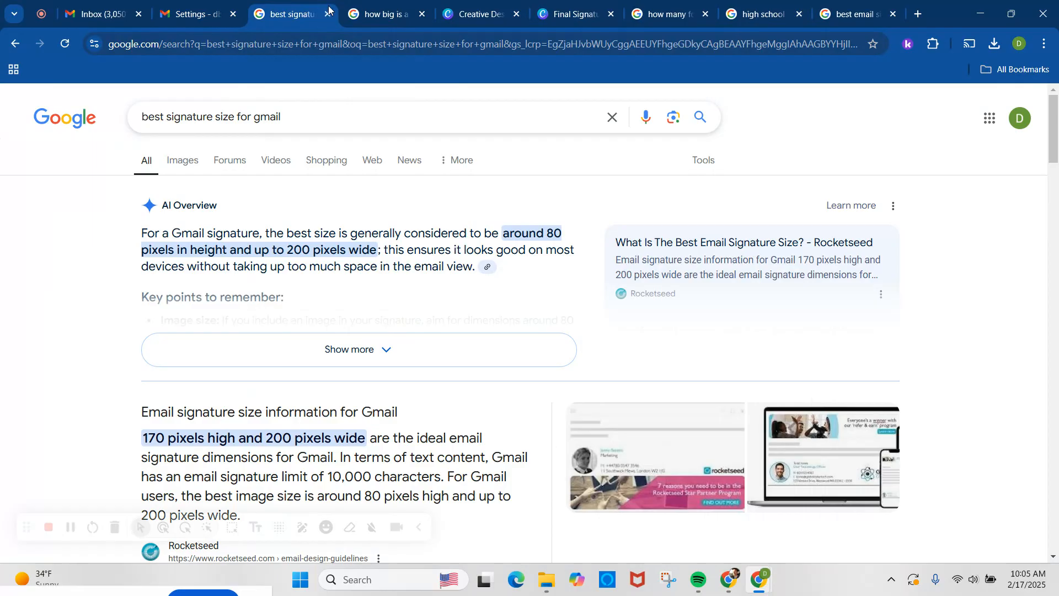
left_click(374, 16)
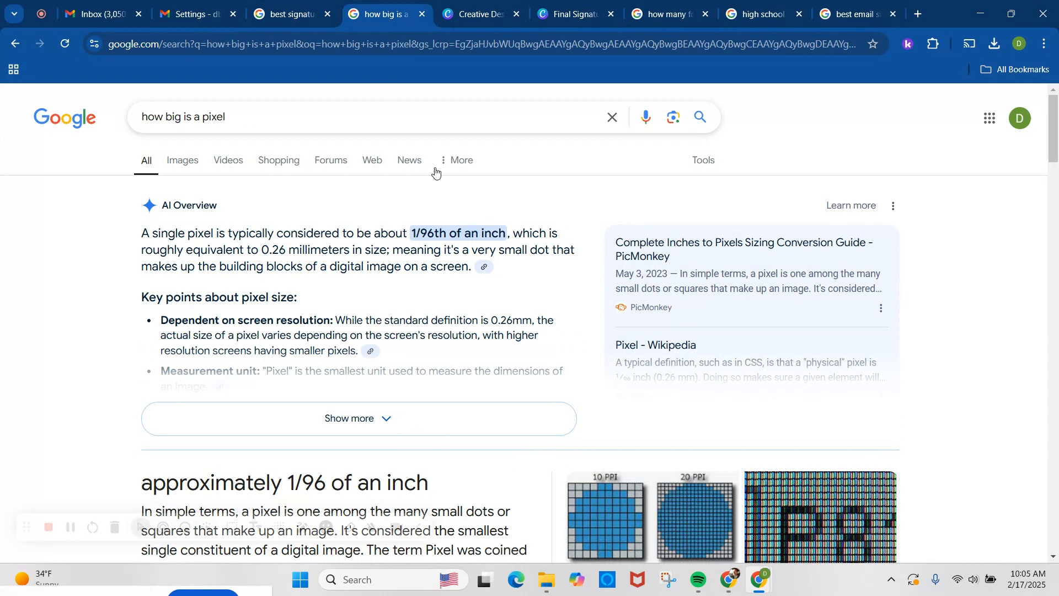
key("ctrl+plus")
key("ctrl+plus")
key("ctrl+plus")
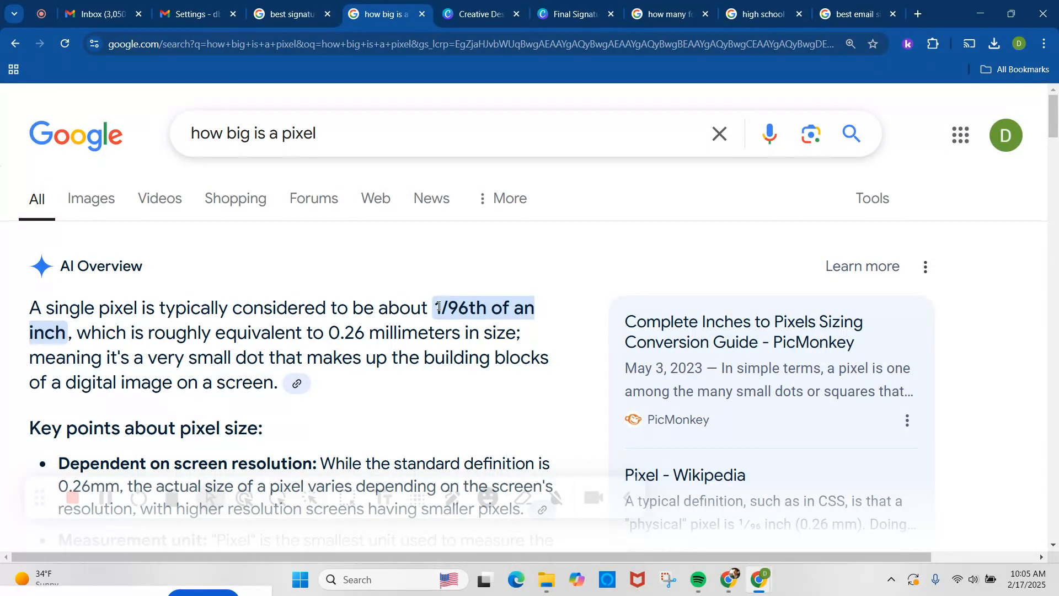
- Switch to Canva, go to its home page and search for "email signatue"
left_click(459, 19)
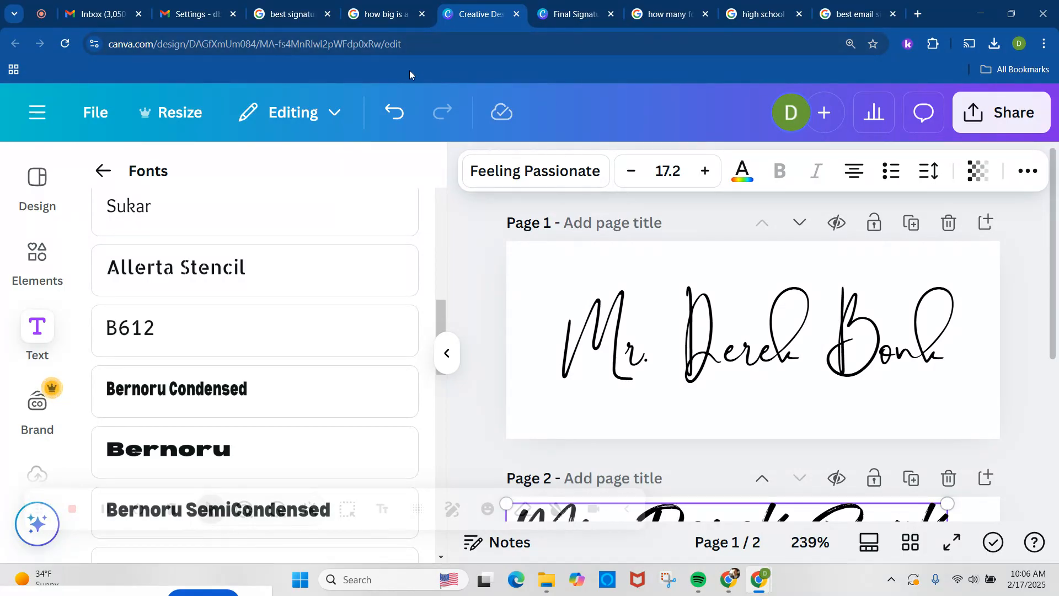
left_click(29, 119)
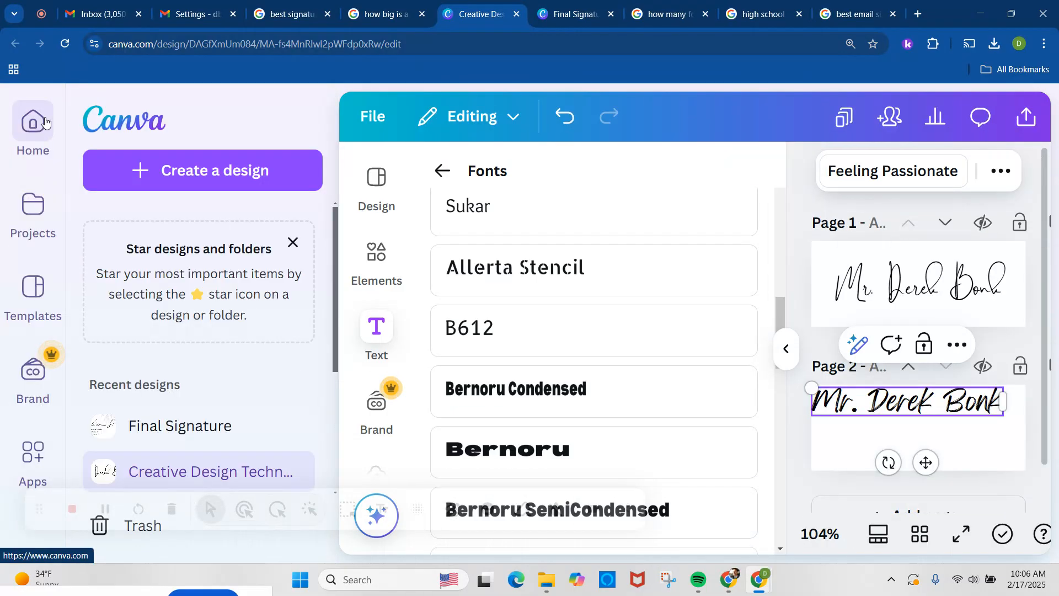
left_click(111, 130)
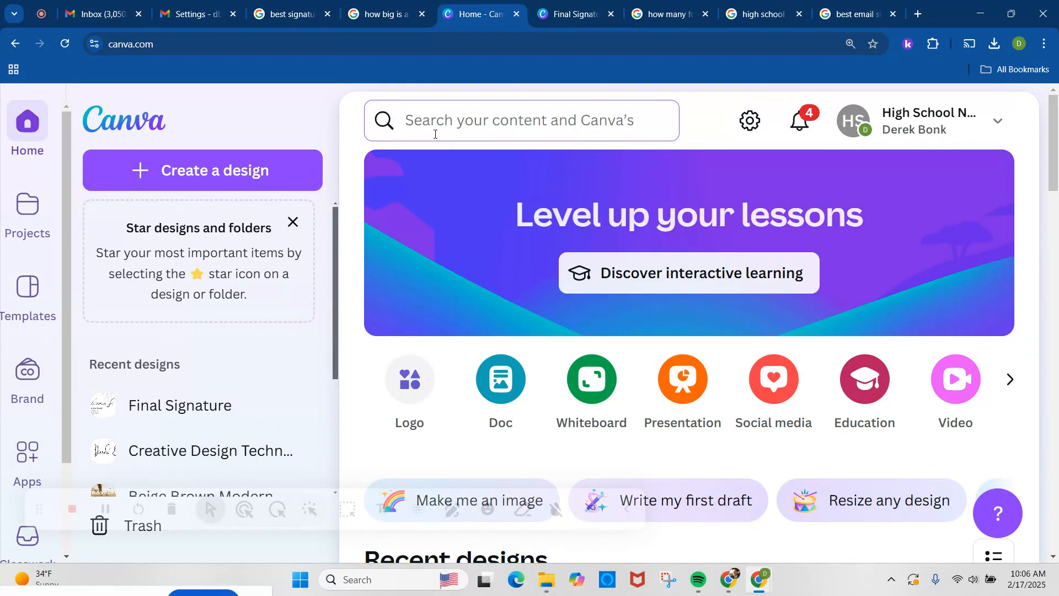
type("email")
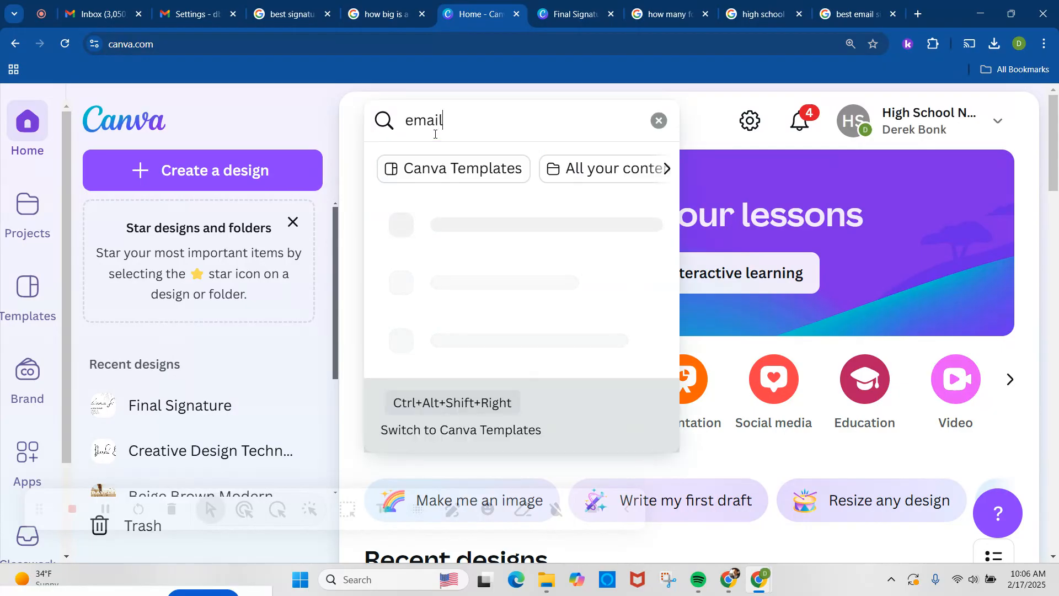
type(" signatue")
key("Return")
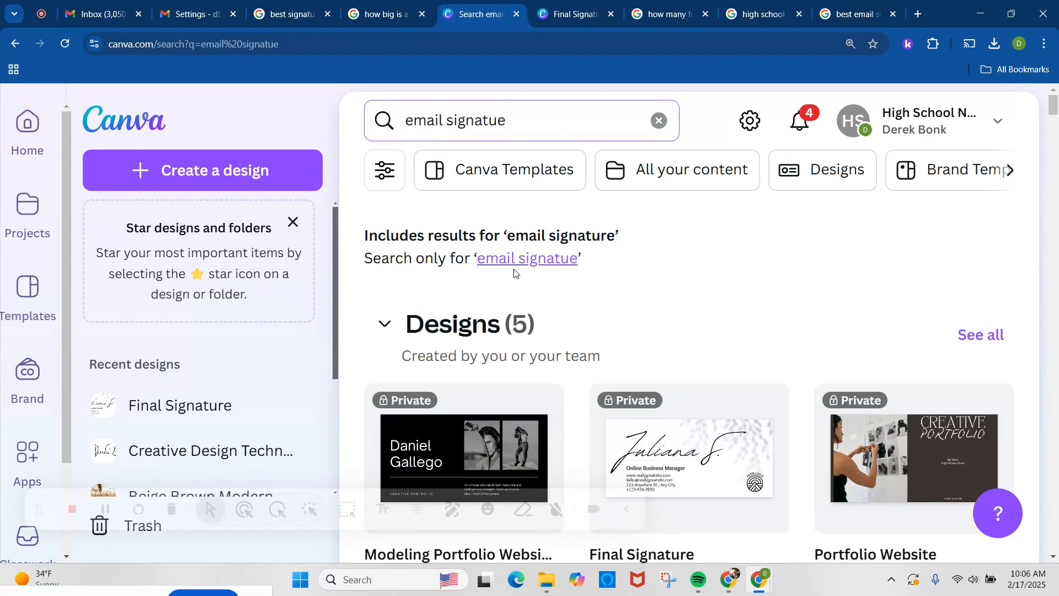
- Browse the designs and templates found, then correct the search to "email signature" and run it again
scroll(516, 271, "down", 3)
scroll(552, 282, "down", 1)
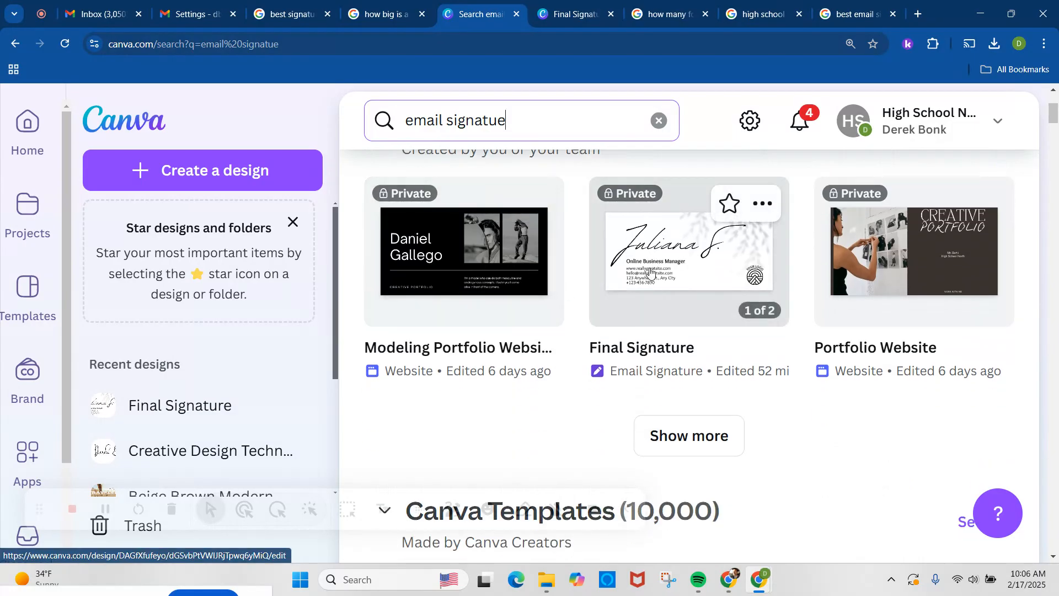
scroll(651, 276, "down", 5)
scroll(651, 274, "down", 3)
scroll(635, 265, "up", 10)
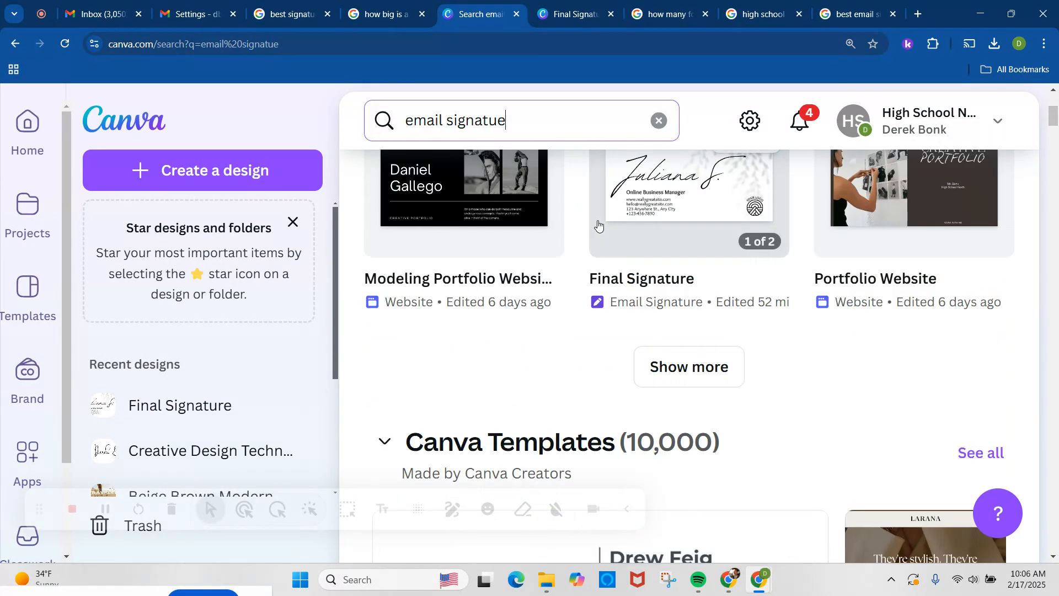
left_click(495, 121)
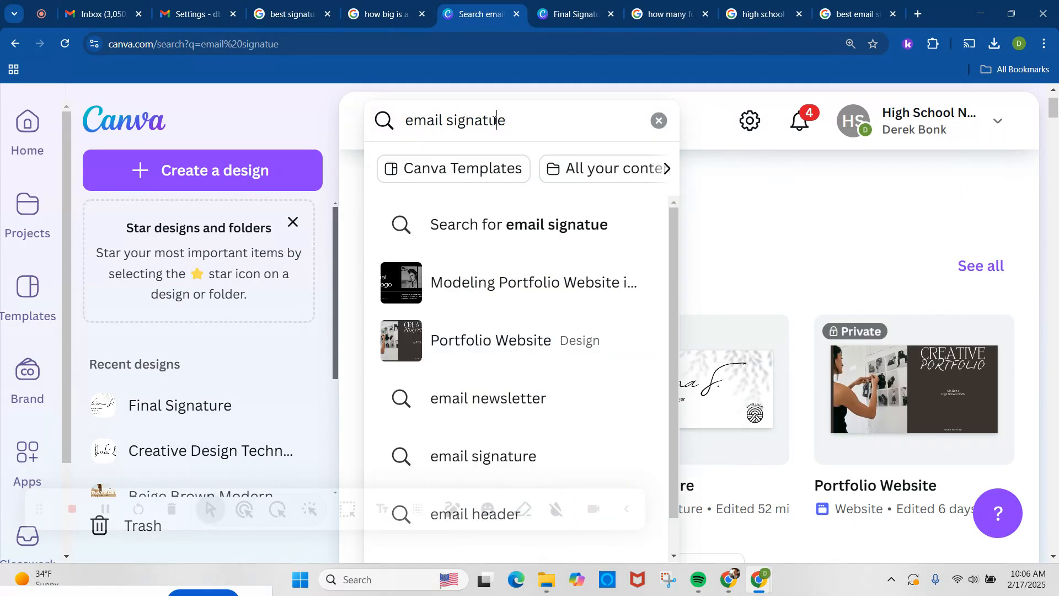
type("r")
key("Return")
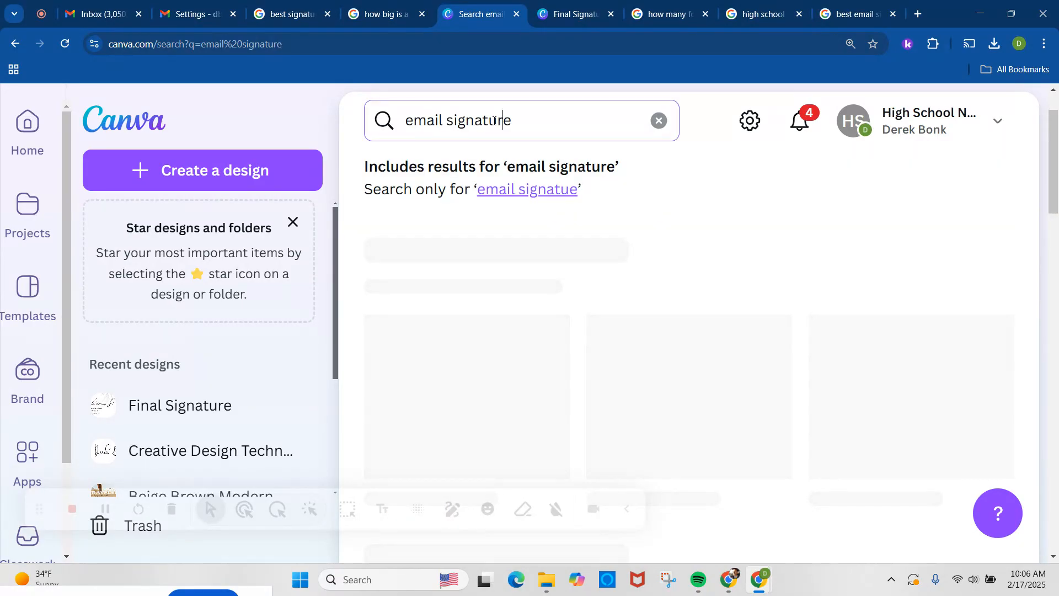
- Open the Final Signature design from the search results and look over its two pages
mouse_move(648, 252)
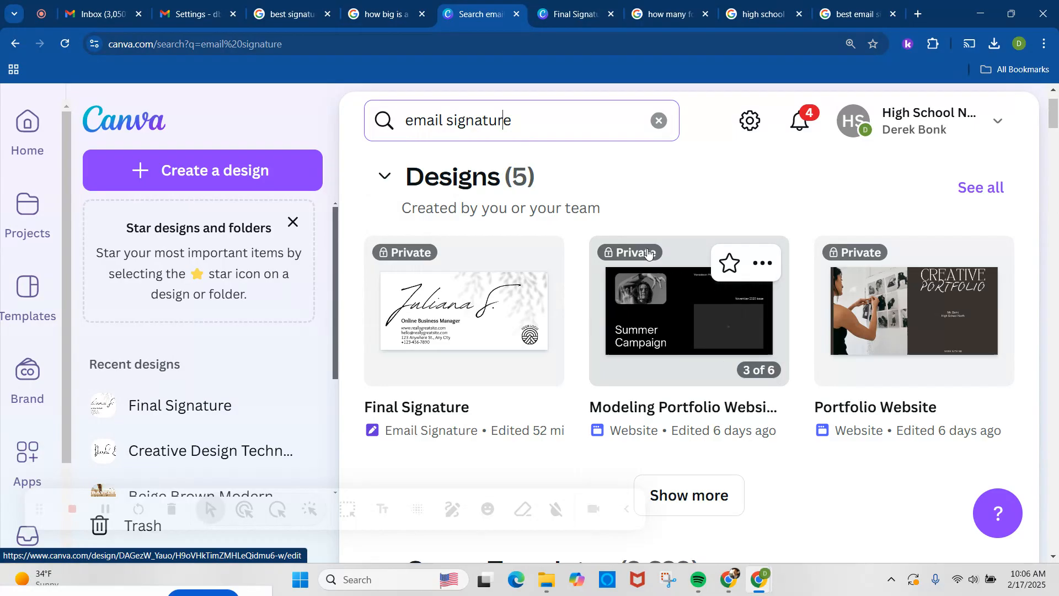
mouse_move(453, 346)
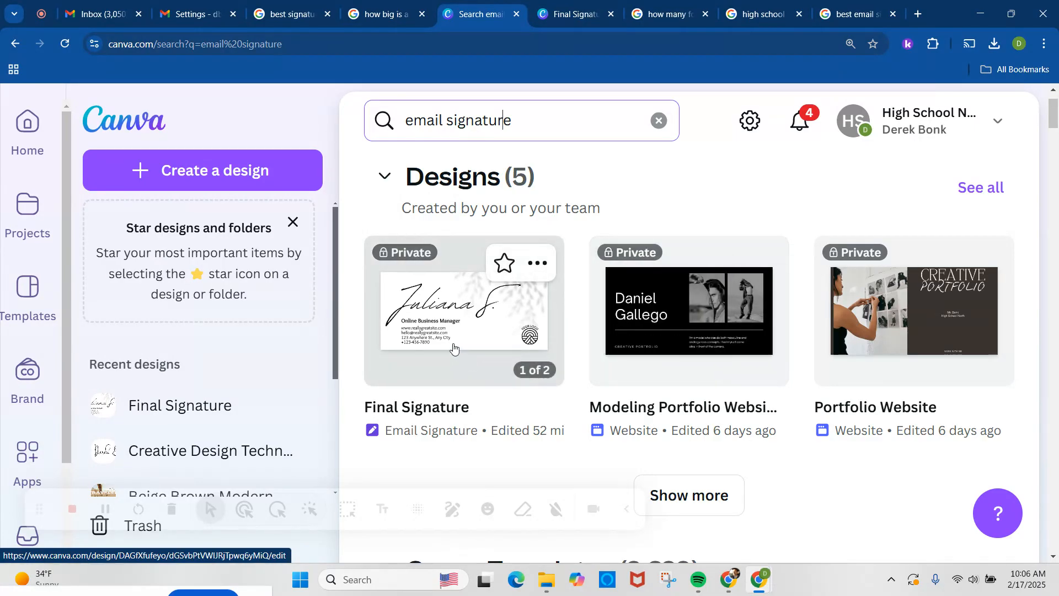
left_click(447, 330)
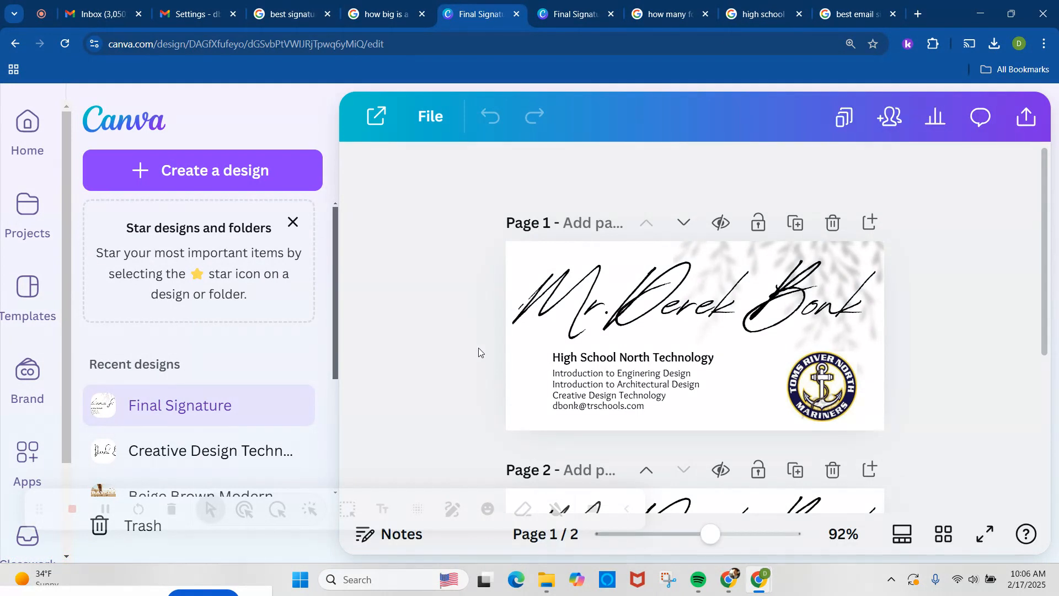
scroll(696, 324, "down", 4)
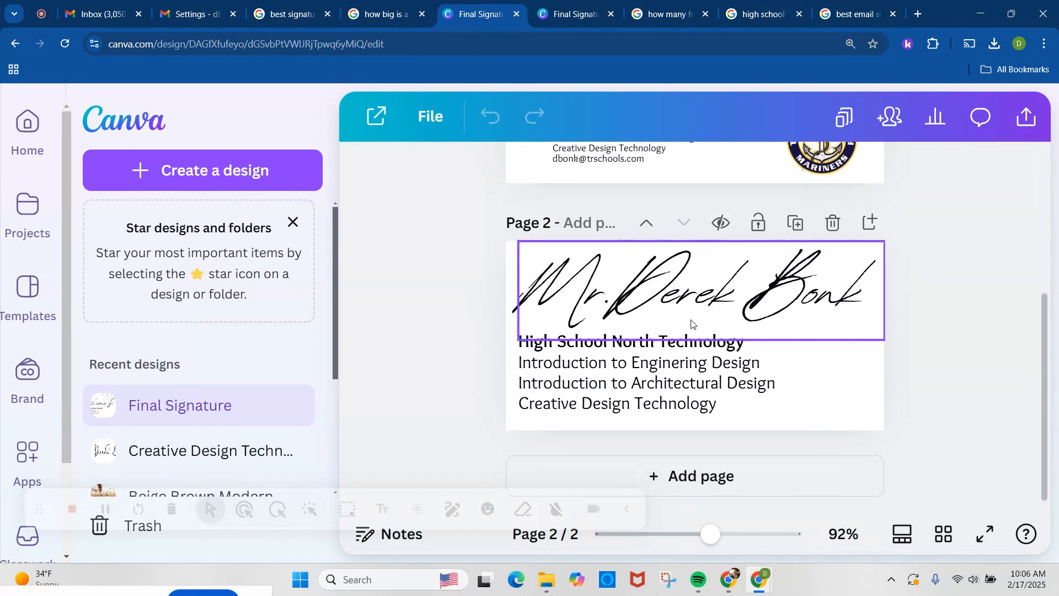
scroll(685, 322, "up", 3)
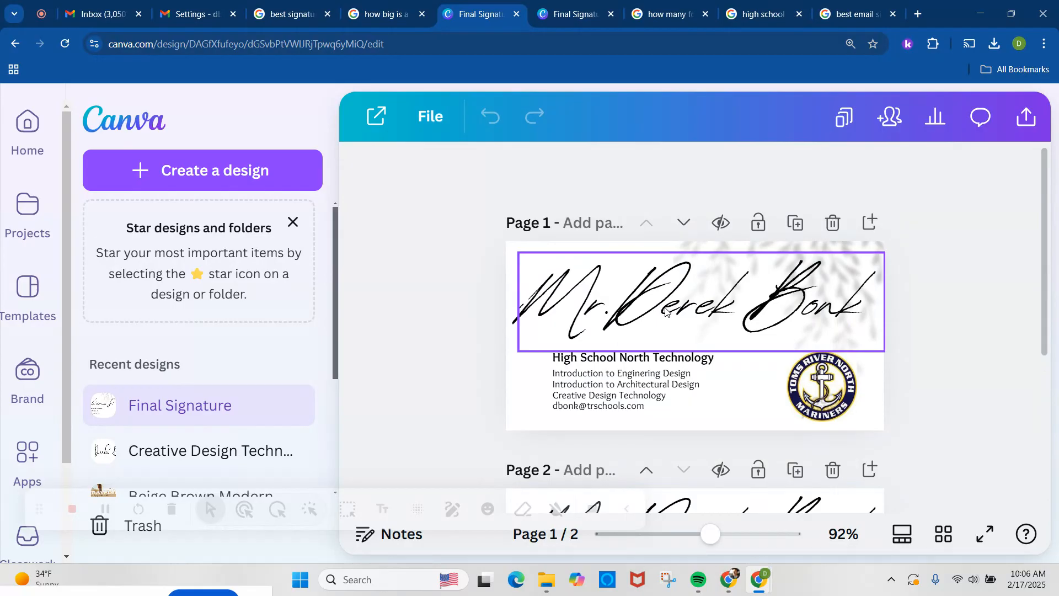
- Check the Final Signature design's dimensions in its file details, then switch back to the new message in Gmail
left_click(433, 117)
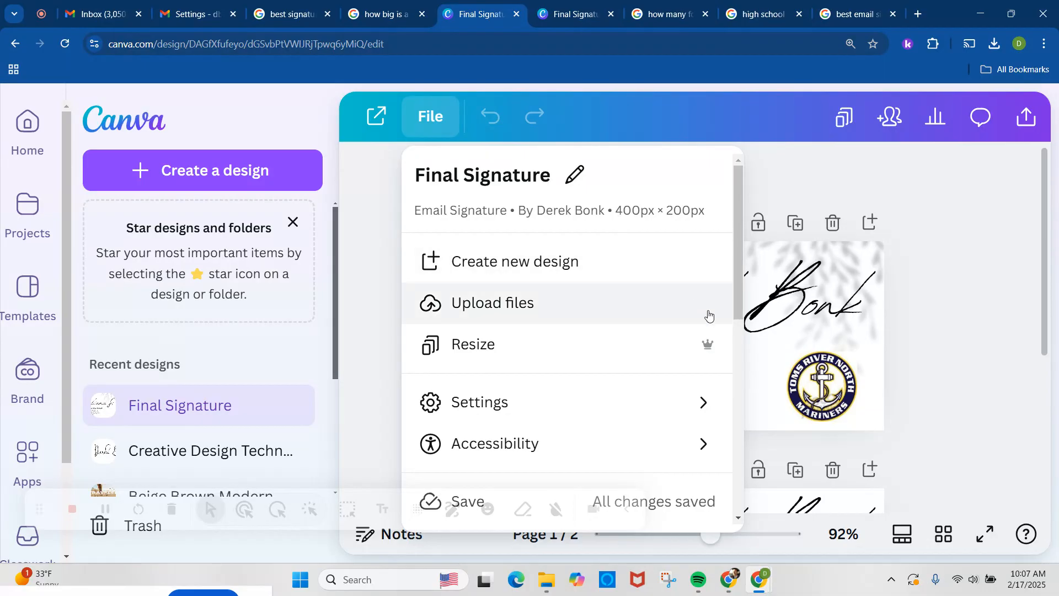
left_click(117, 15)
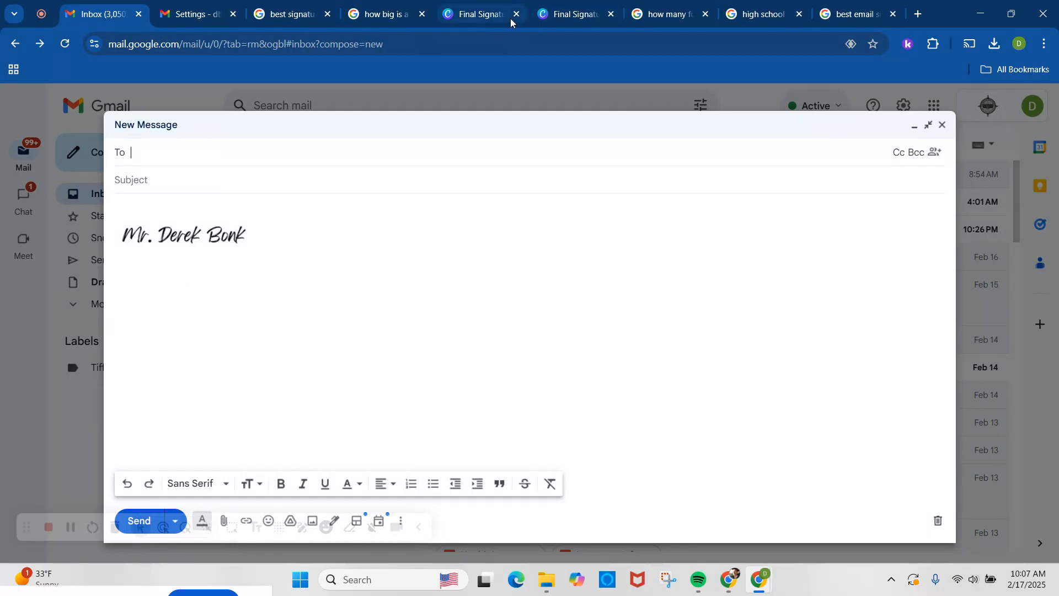
- Switch to Canva and go to its home page
left_click(570, 17)
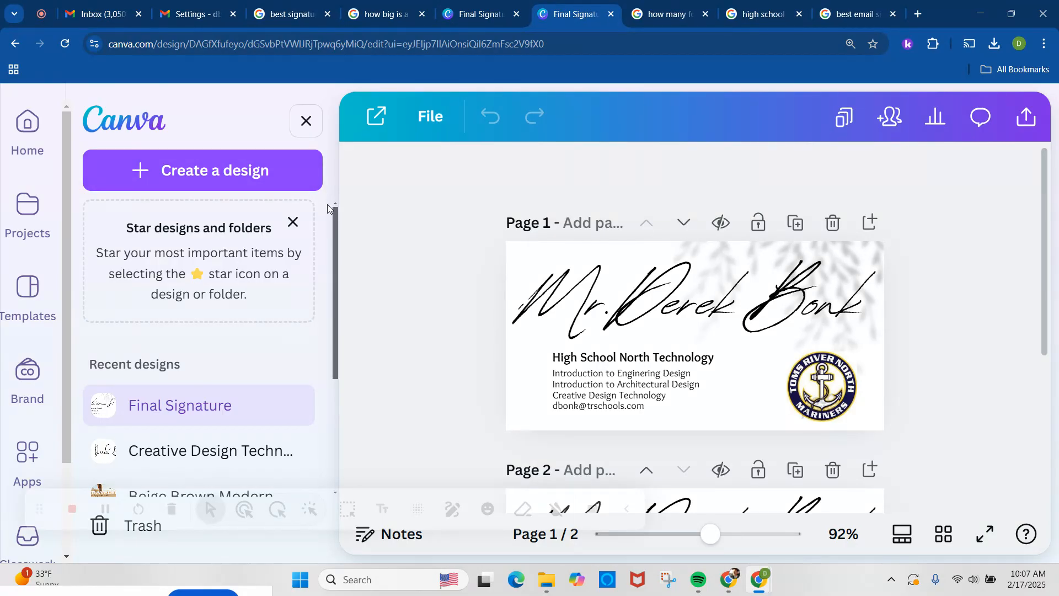
left_click(236, 172)
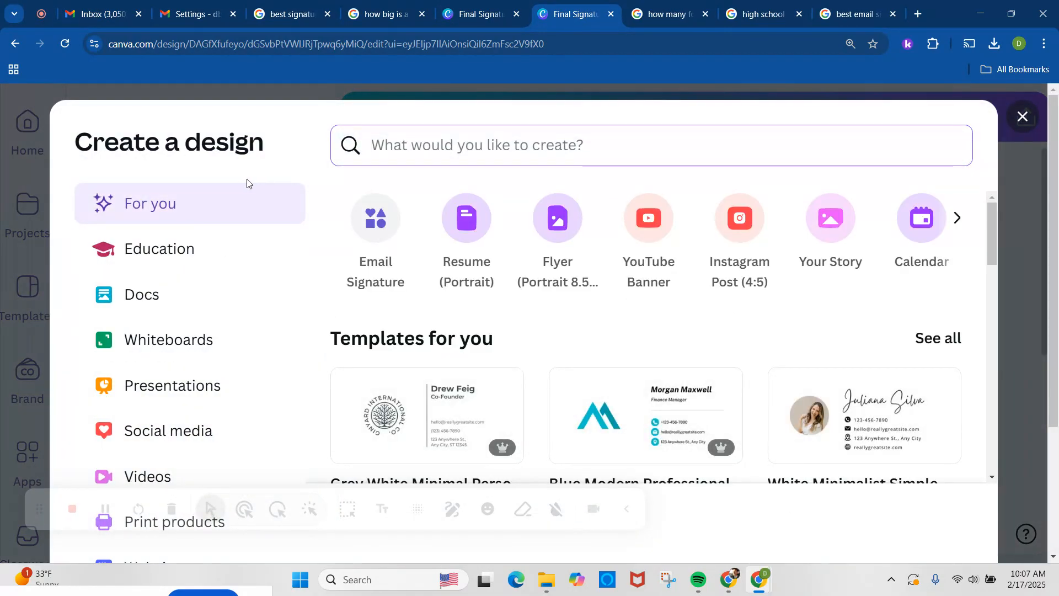
left_click(1022, 116)
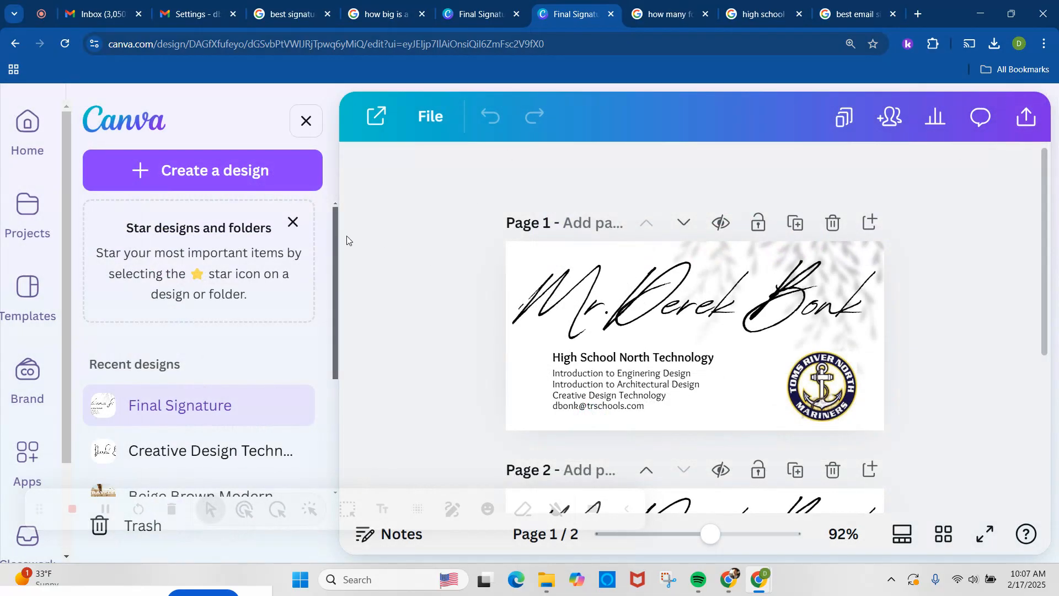
left_click(28, 124)
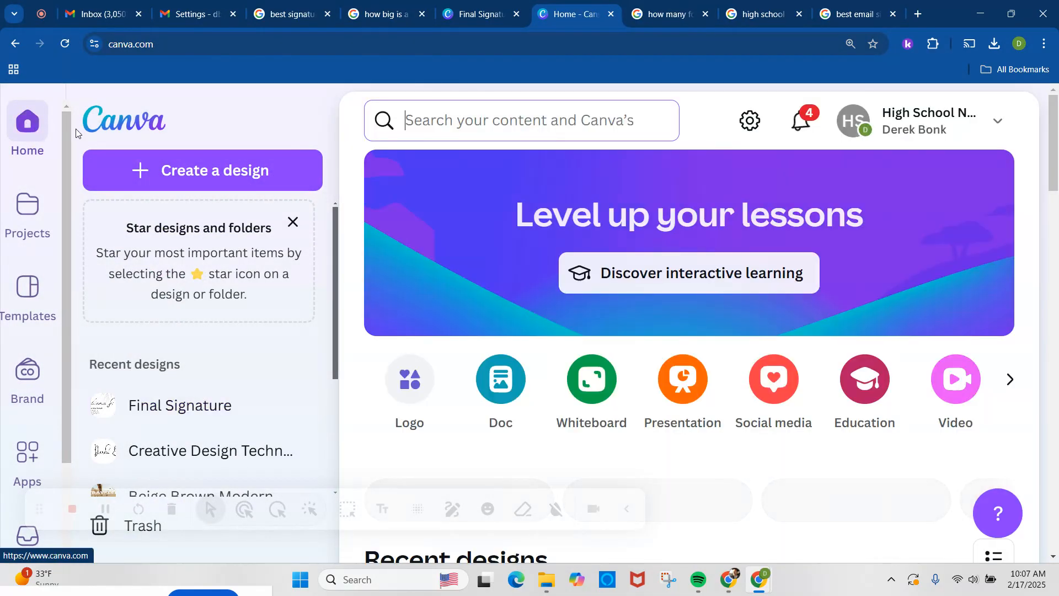
left_click(217, 171)
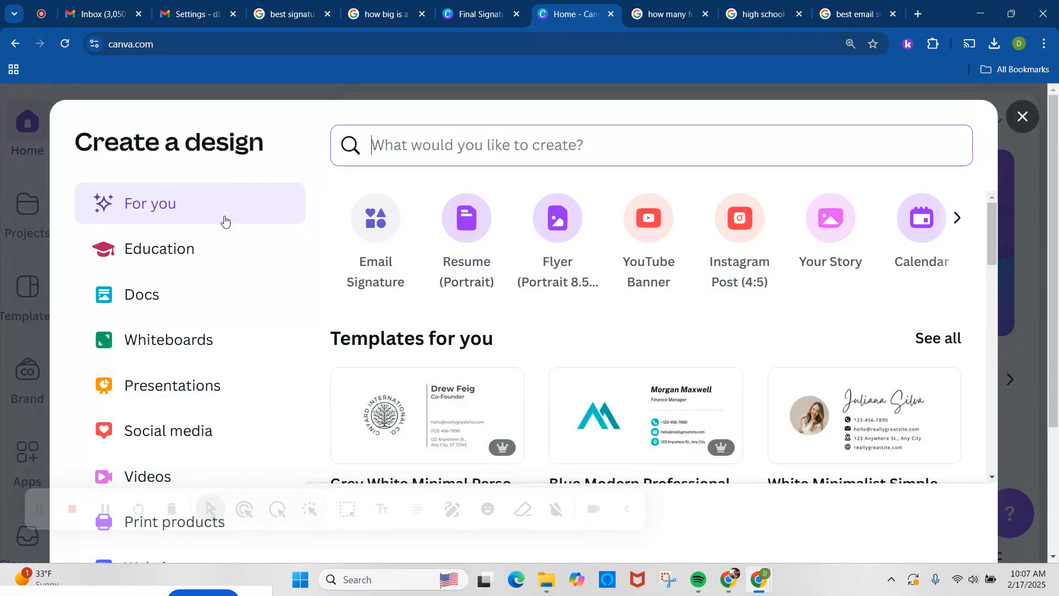
scroll(215, 301, "down", 1)
scroll(212, 295, "down", 2)
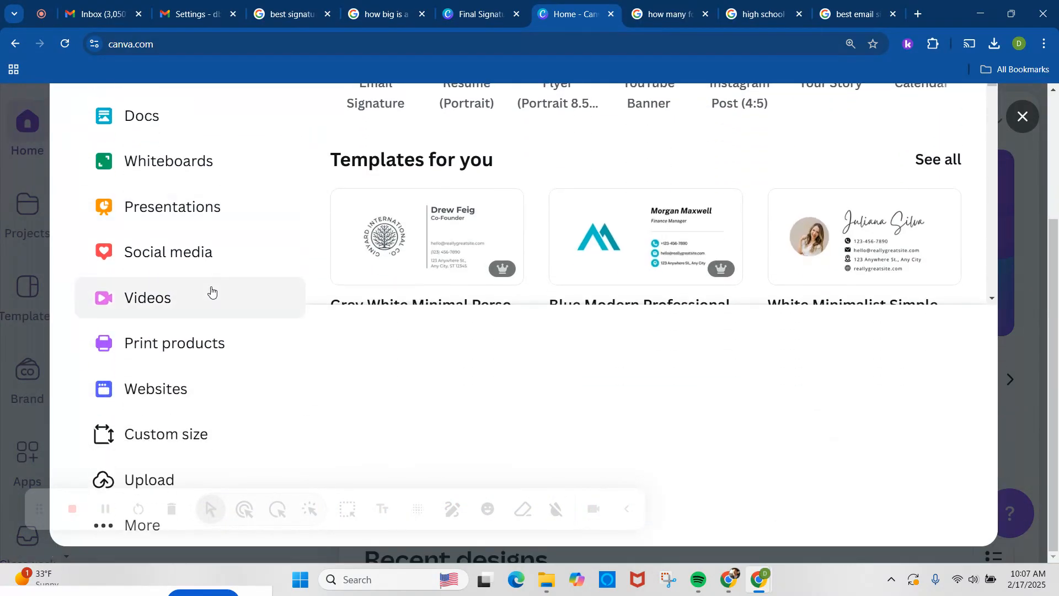
scroll(211, 290, "up", 3)
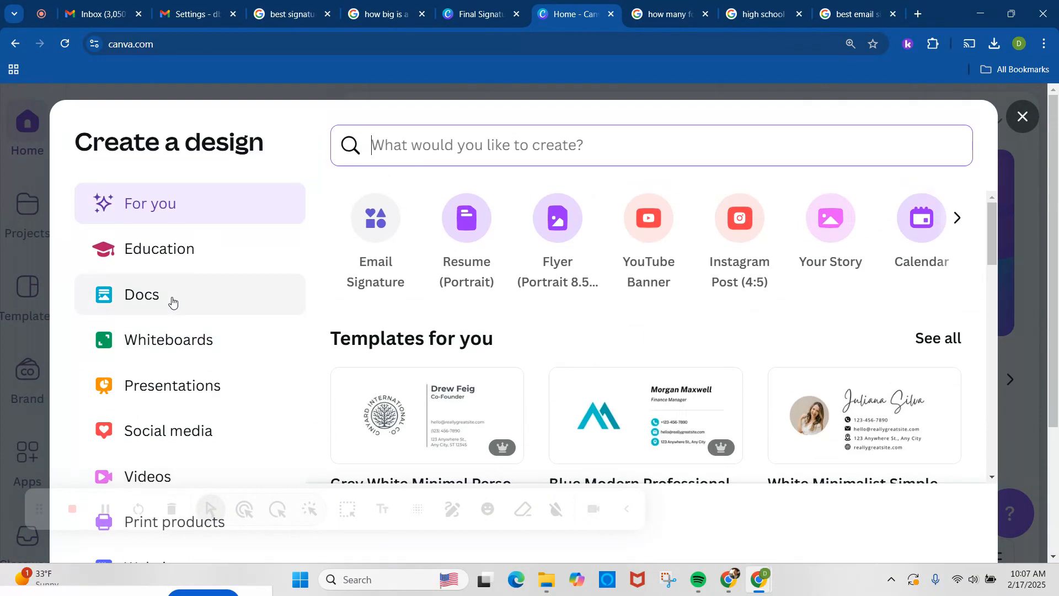
left_click(1022, 114)
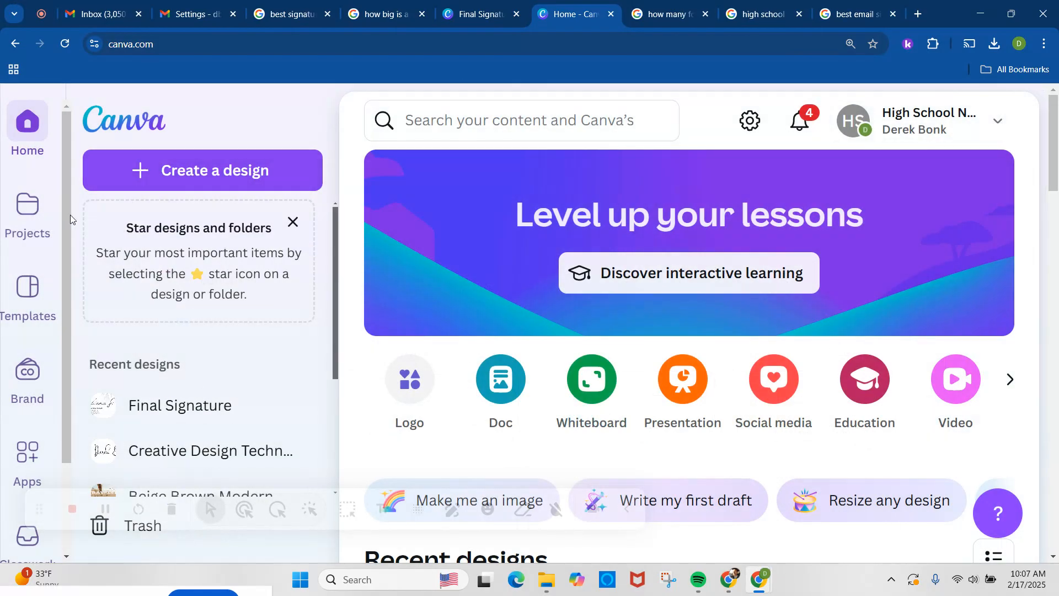
- Create a new custom-size design 200 px wide and 80 px high
key("ctrl+minus")
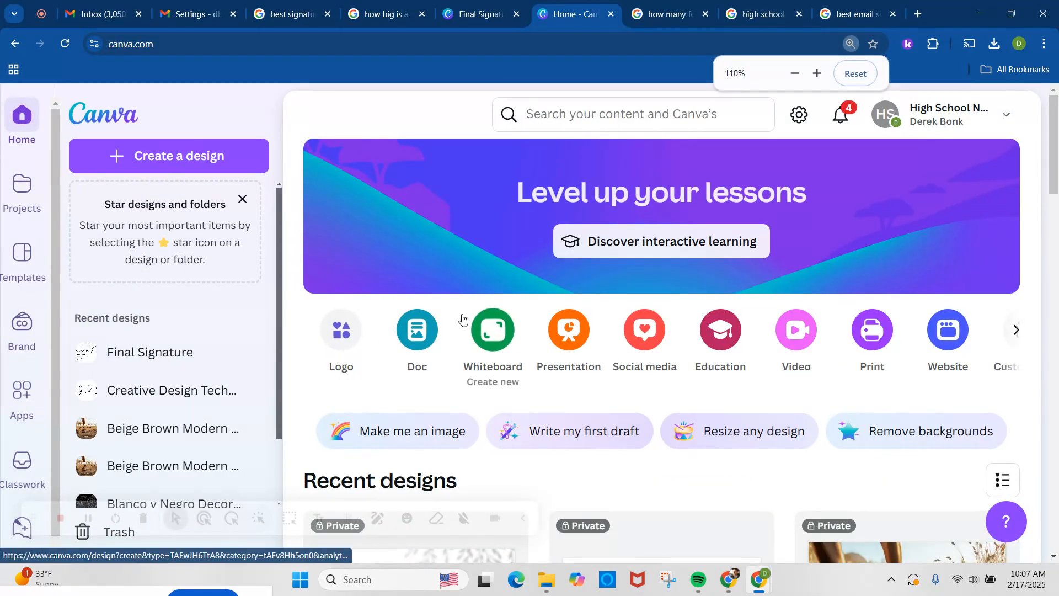
key("ctrl+minus")
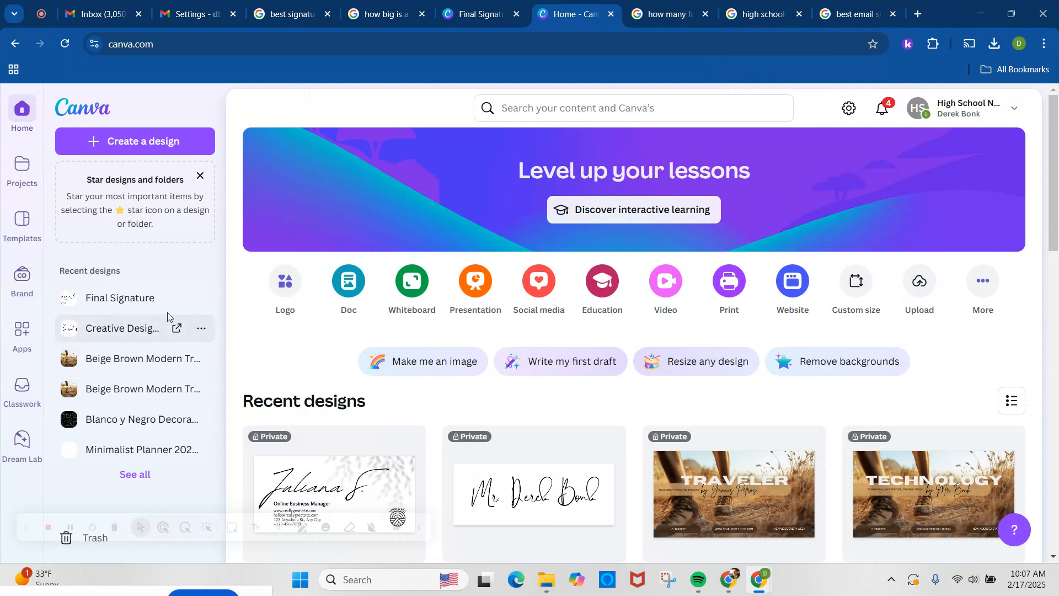
left_click(24, 166)
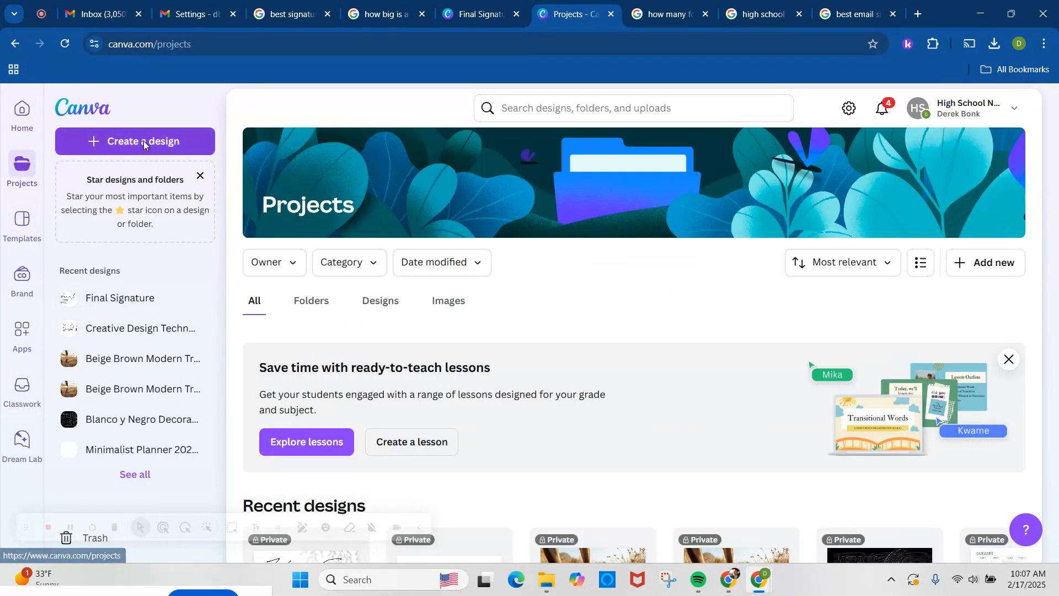
left_click(144, 140)
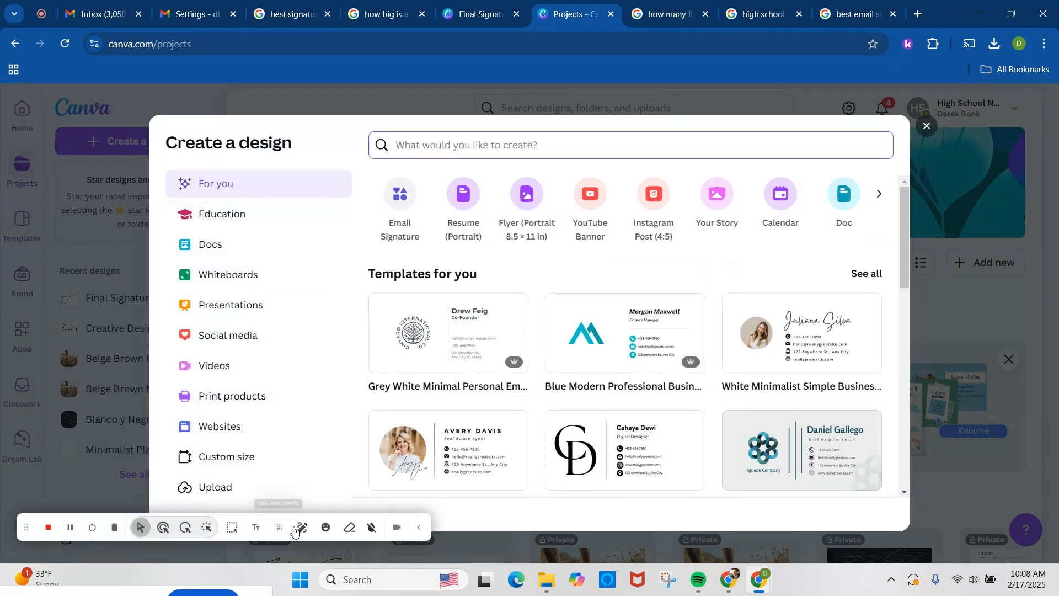
left_click_drag(26, 525, 14, 583)
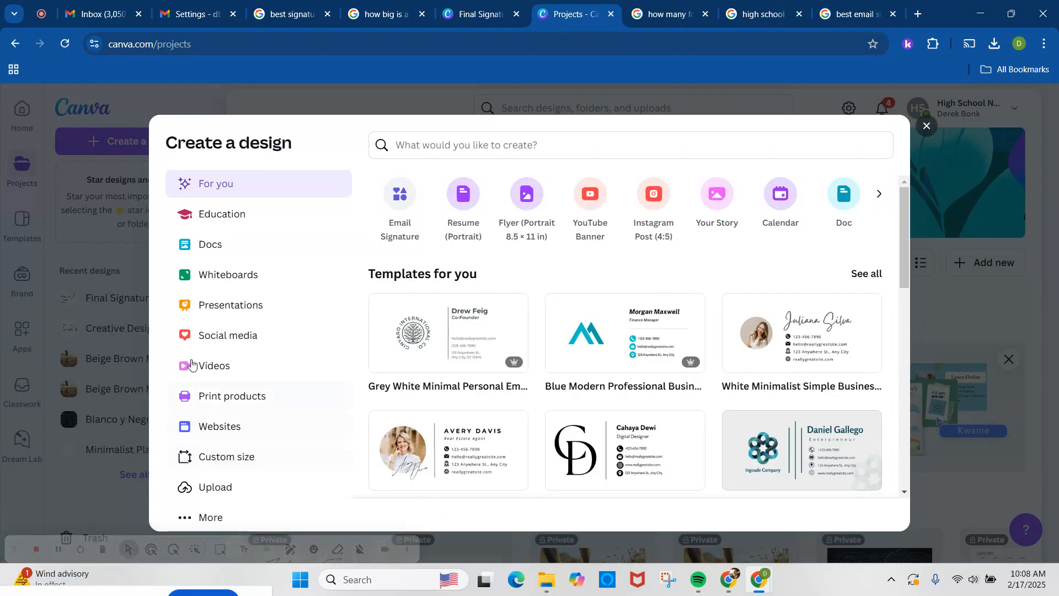
left_click(218, 462)
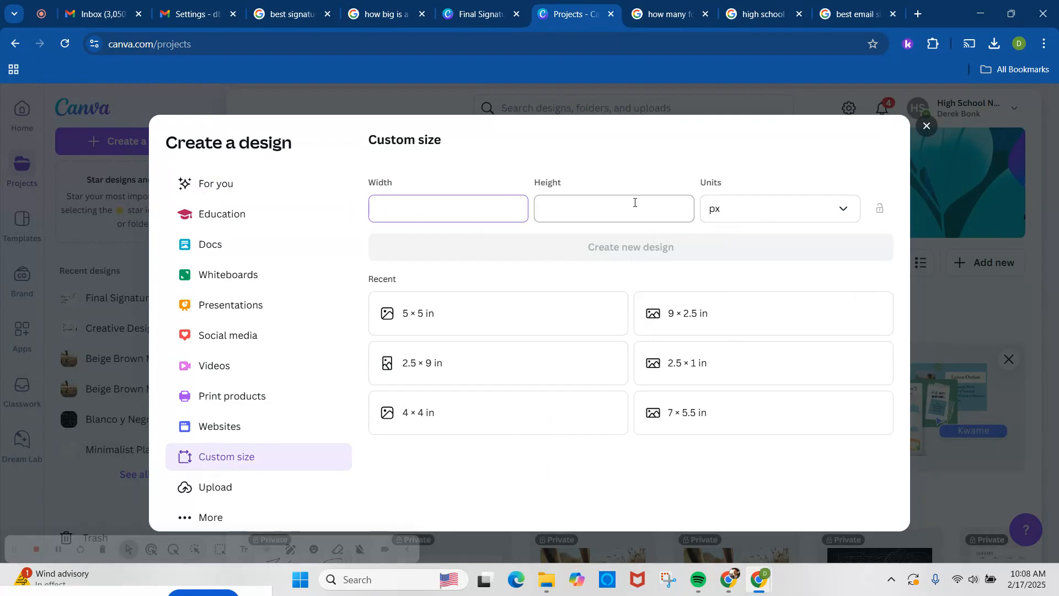
type("200")
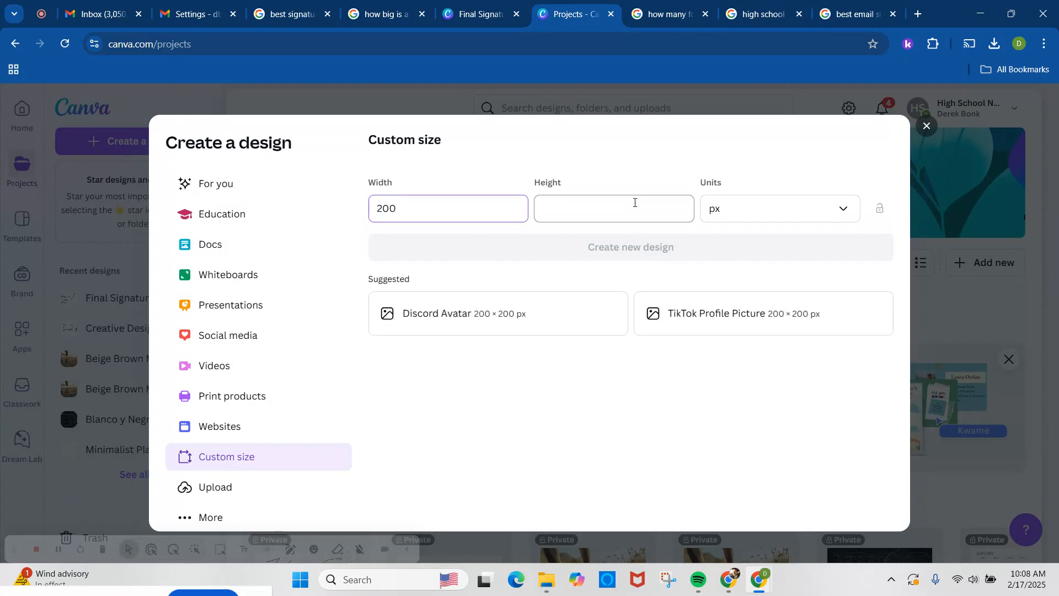
left_click(635, 210)
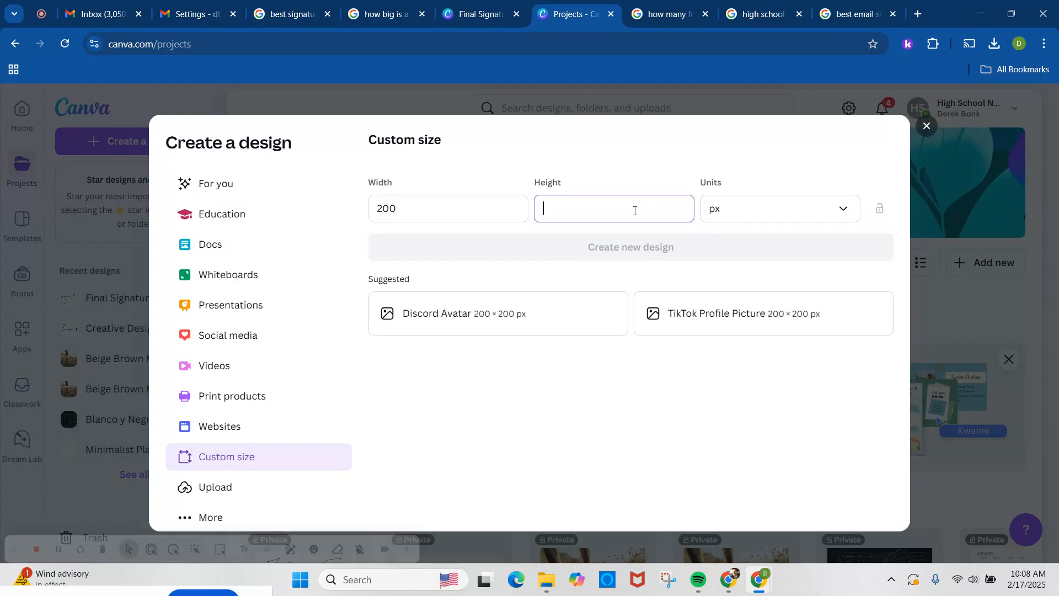
type("80")
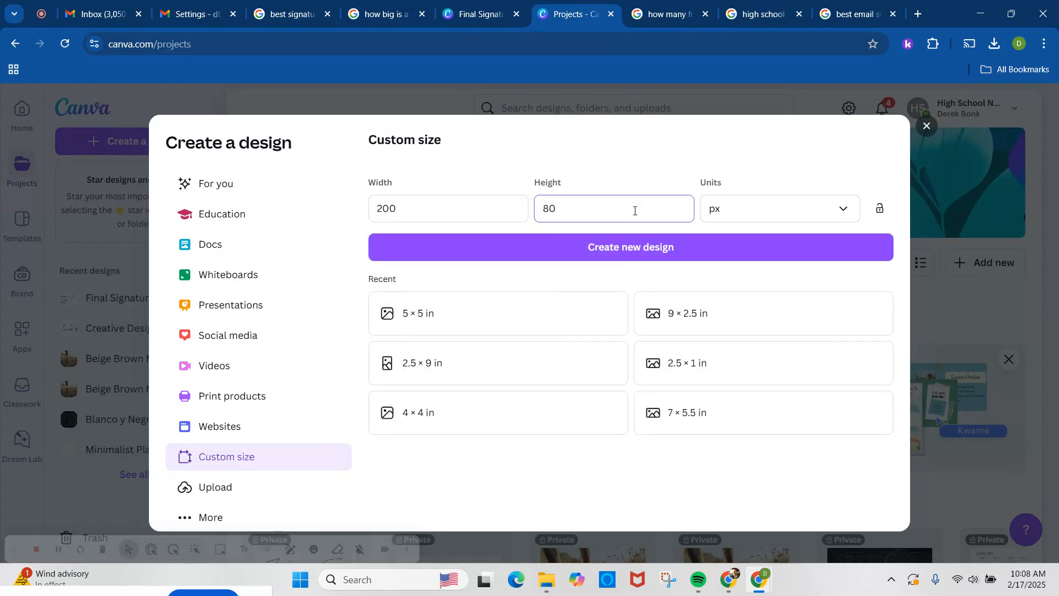
left_click(640, 250)
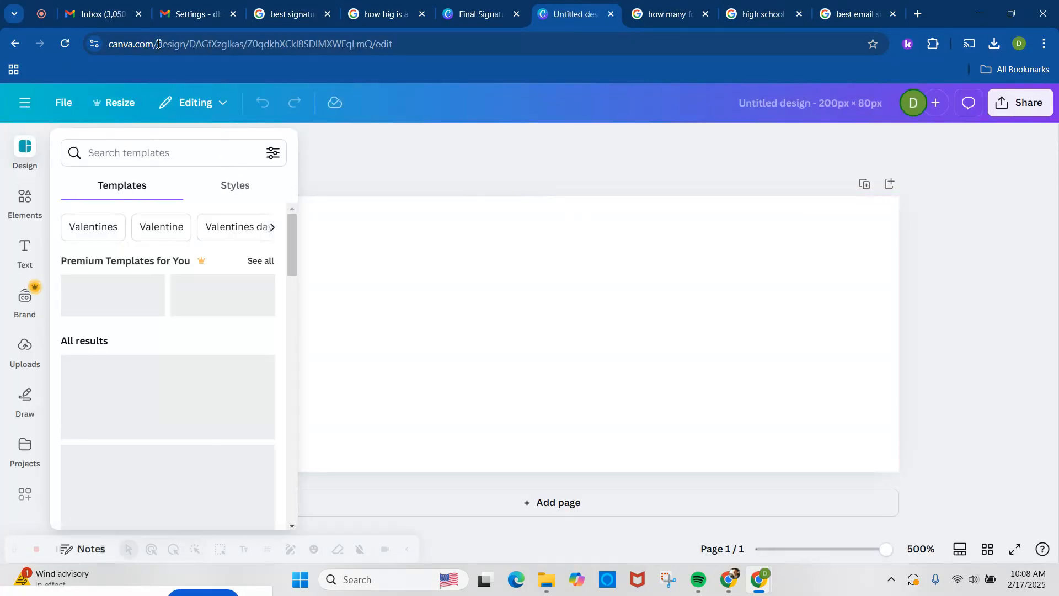
- Check the existing signature in the Gmail settings, then return to the blank Canva design
left_click(196, 16)
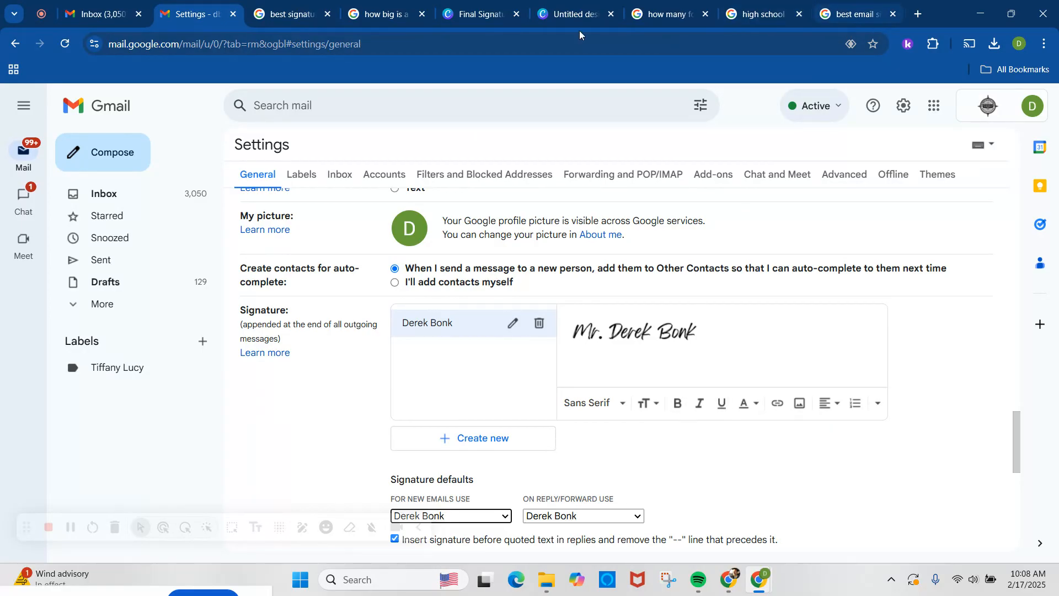
left_click(576, 14)
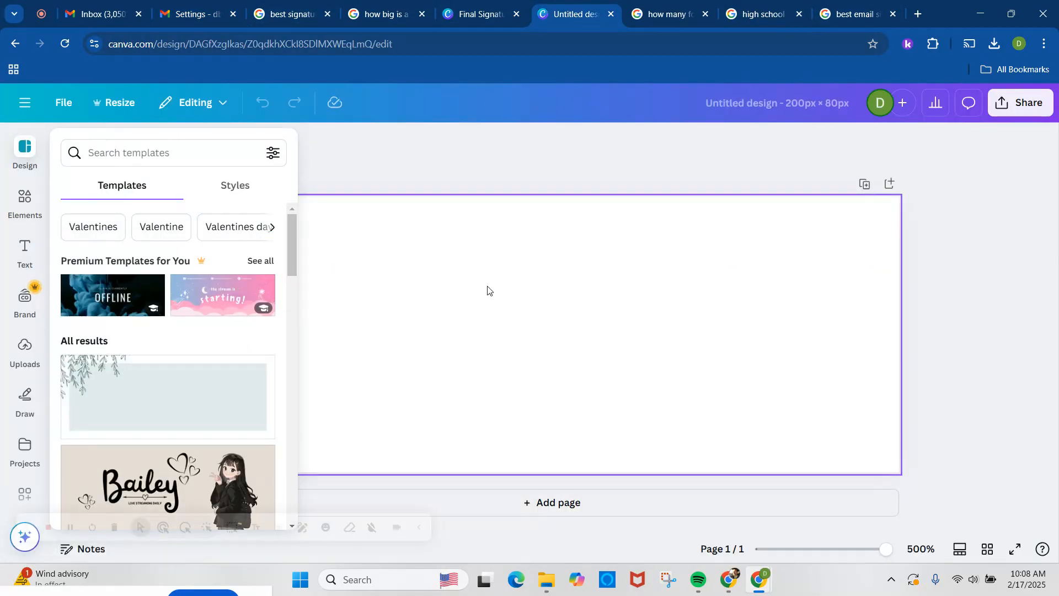
left_click(400, 154)
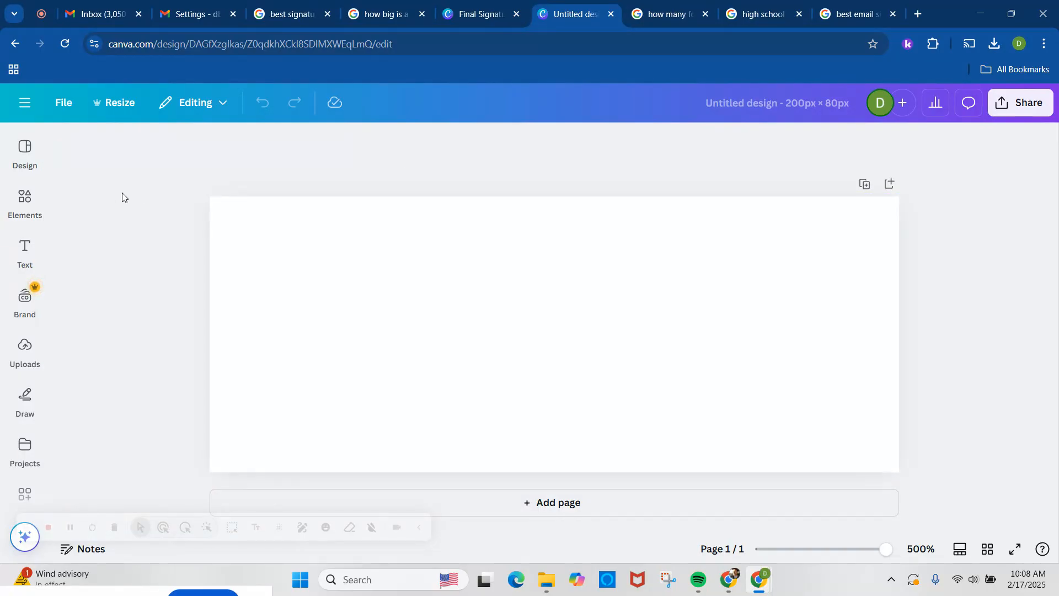
- Search the text fonts for "signature" and place a text box in the Signature font on the blank page
left_click(37, 247)
left_click(145, 152)
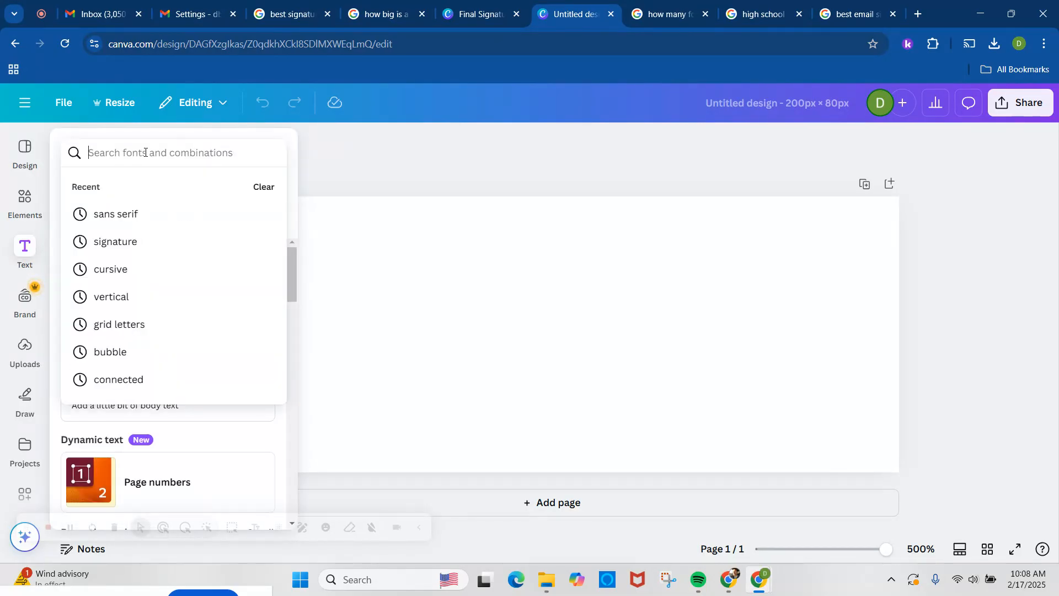
type("signature")
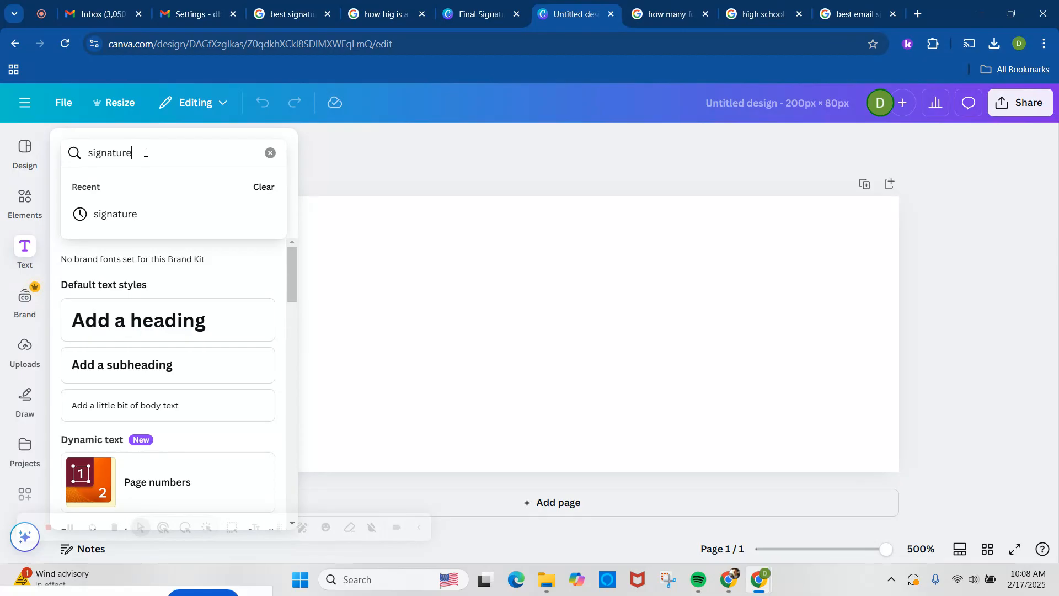
key("Return")
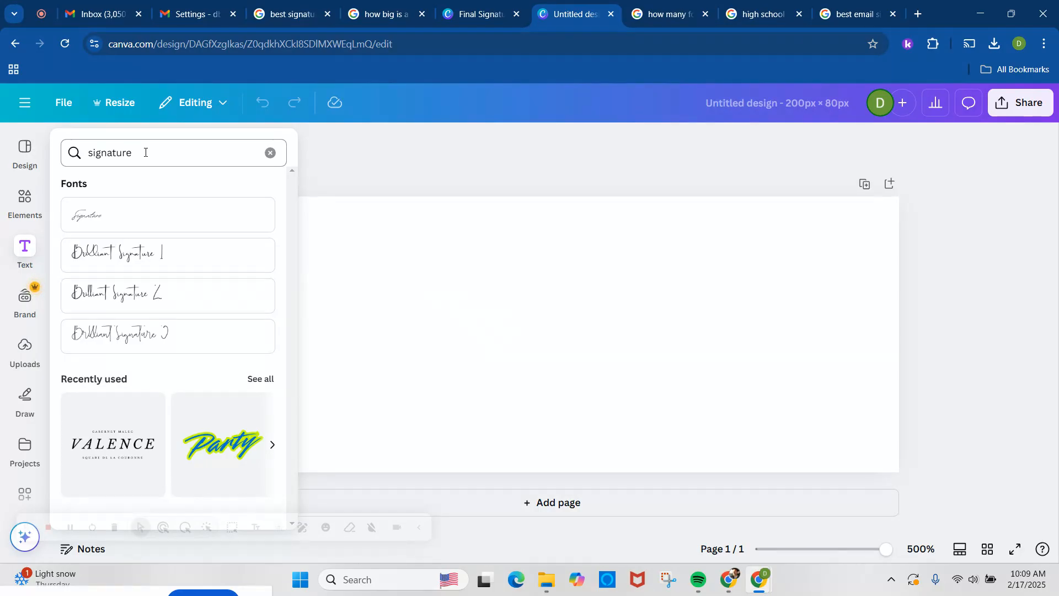
left_click(6, 248)
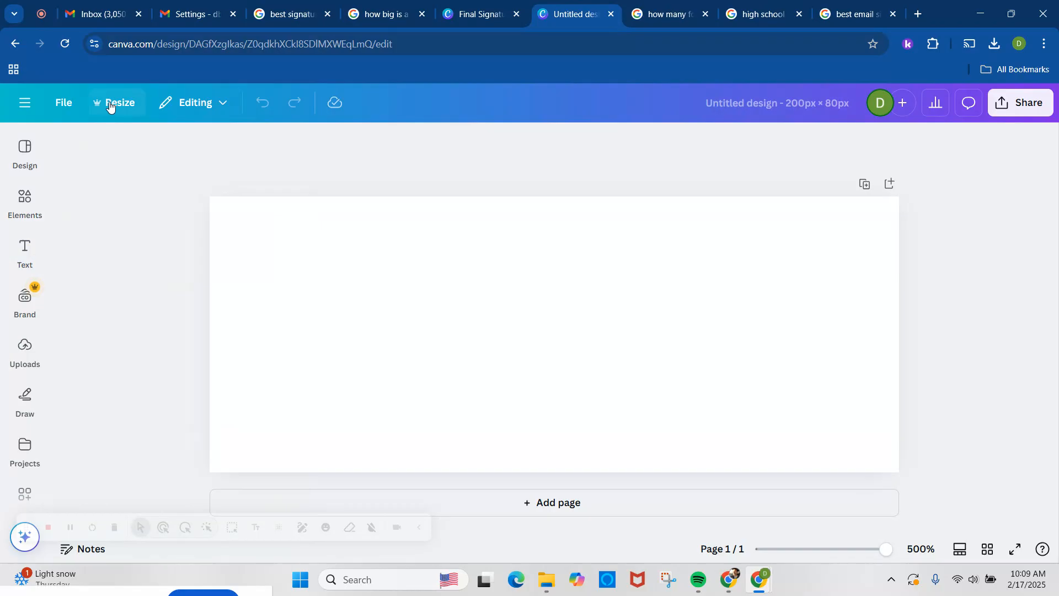
left_click(25, 249)
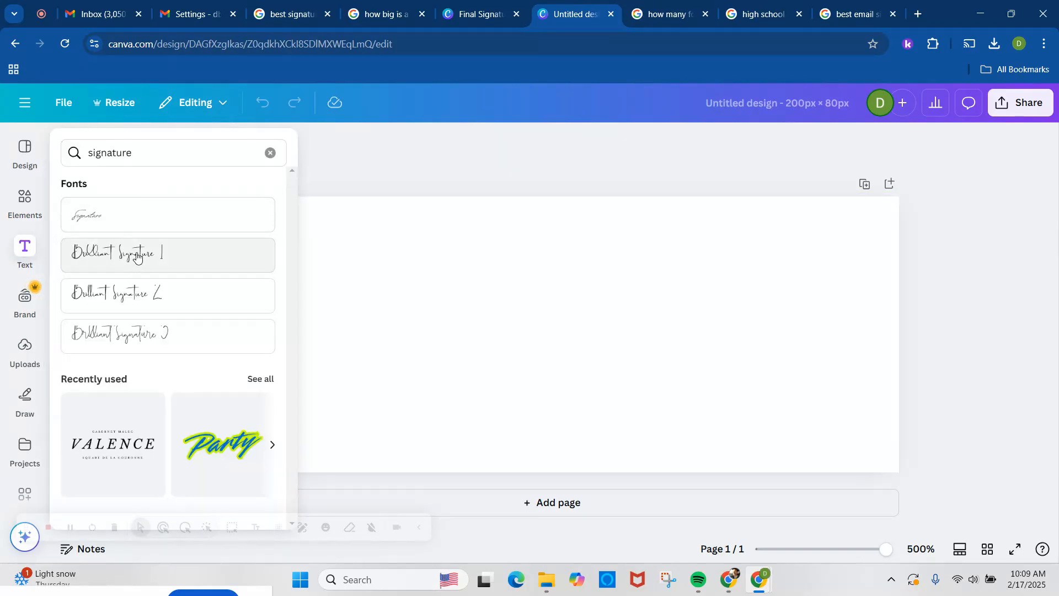
mouse_move(121, 218)
left_mouse_down()
mouse_move(262, 282)
mouse_move(511, 304)
mouse_move(518, 296)
left_mouse_up()
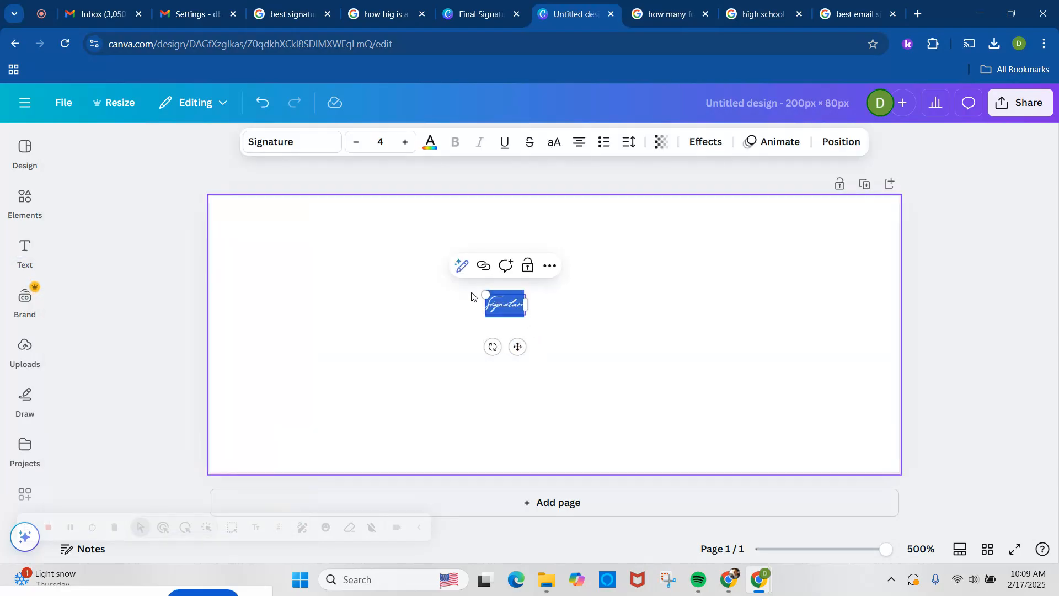
- Enlarge the signature text to a font size of about 25.4 and move it to the lower right of the page
mouse_move(485, 294)
left_mouse_down()
mouse_move(386, 265)
mouse_move(381, 243)
left_mouse_up()
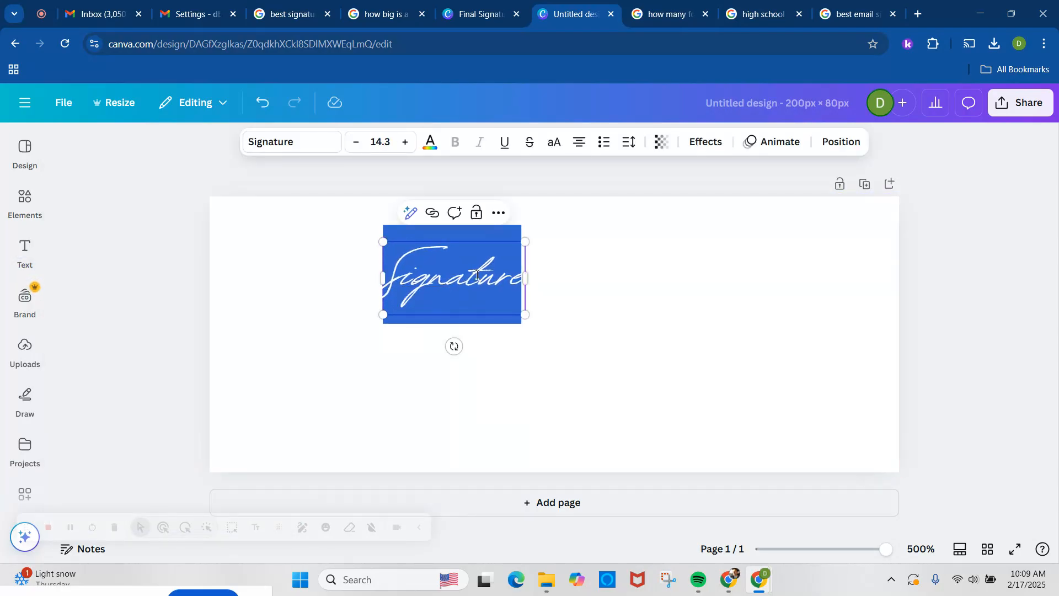
mouse_move(466, 289)
left_mouse_down()
mouse_move(499, 305)
mouse_move(491, 329)
mouse_move(654, 343)
left_mouse_up()
left_click(493, 336)
left_click(615, 399)
left_click(628, 348)
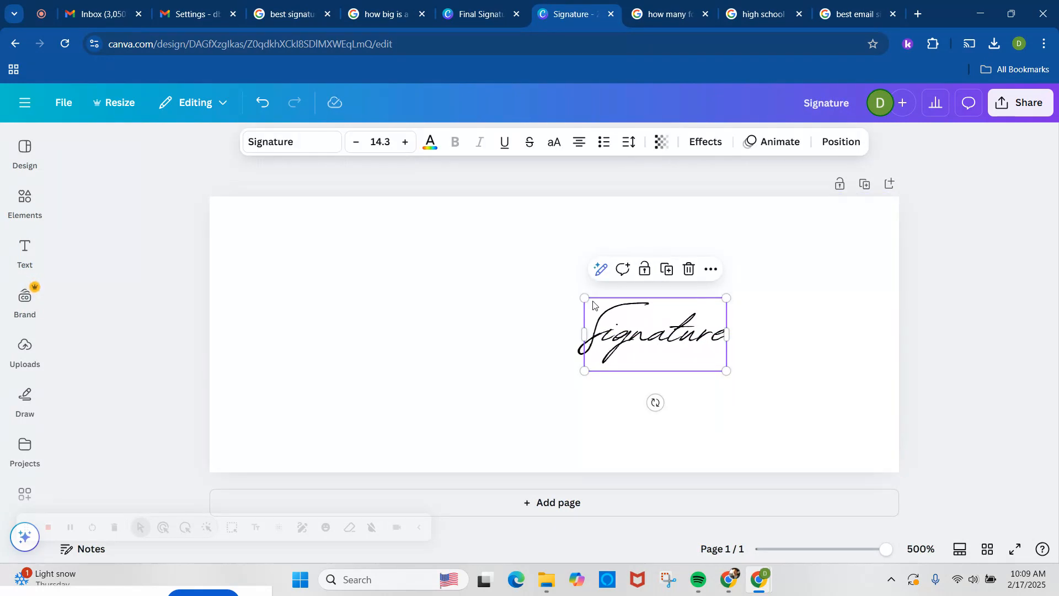
mouse_move(582, 299)
left_mouse_down()
mouse_move(460, 262)
mouse_move(470, 242)
mouse_move(679, 333)
mouse_move(653, 298)
left_mouse_up()
left_click(712, 410)
mouse_move(682, 337)
left_mouse_down()
mouse_move(784, 413)
mouse_move(743, 394)
left_mouse_up()
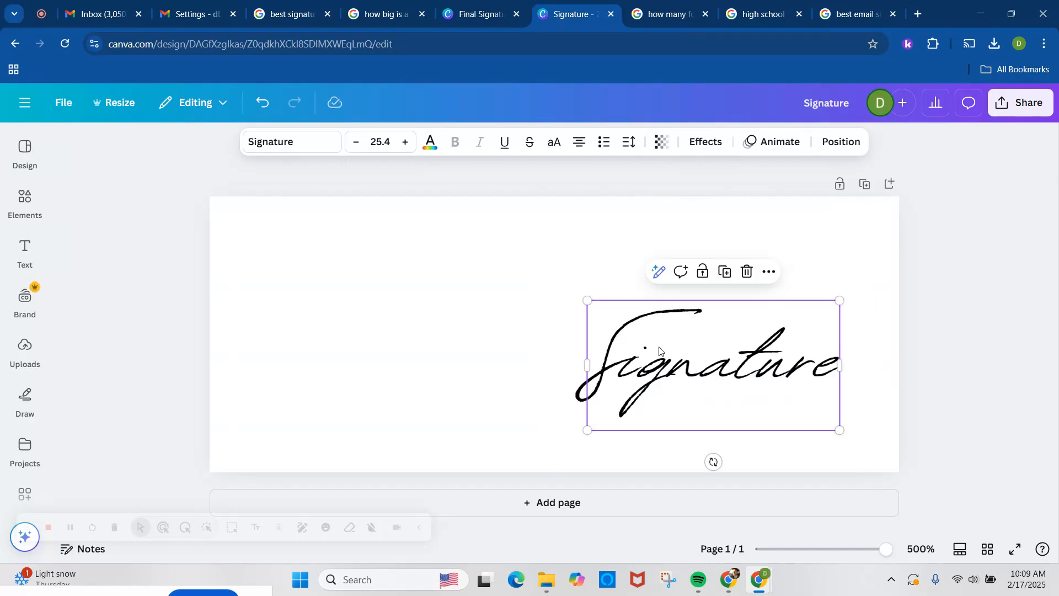
- Stretch the text box across the full width of the page, with a font size of about 49.8
mouse_move(590, 300)
left_mouse_down()
mouse_move(312, 274)
mouse_move(313, 301)
mouse_move(390, 315)
mouse_move(209, 315)
left_mouse_up()
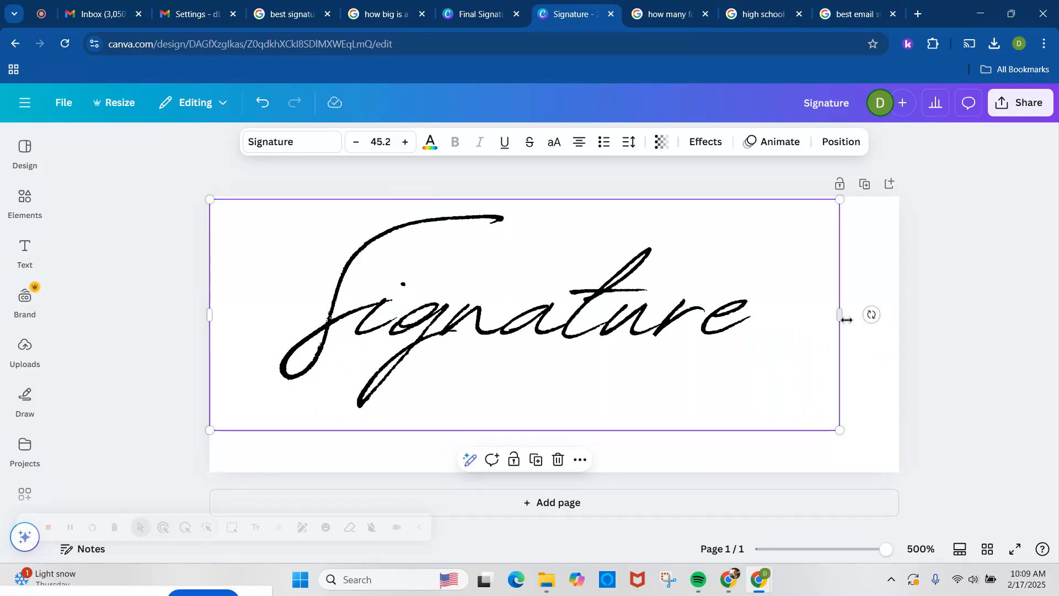
left_click_drag(840, 318, 900, 312)
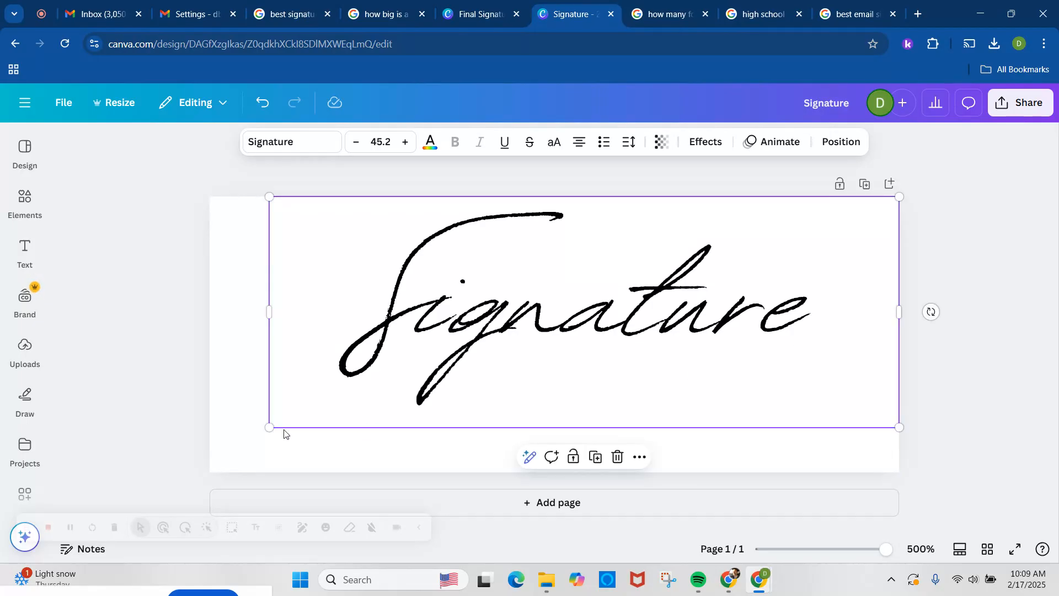
left_click_drag(268, 428, 205, 453)
- Replace the placeholder word in the text box with the teacher's title and surname
left_click(367, 334)
left_click(358, 335)
left_click(328, 335)
left_click(701, 324)
left_click_drag(777, 321, 266, 339)
type("Mr. B")
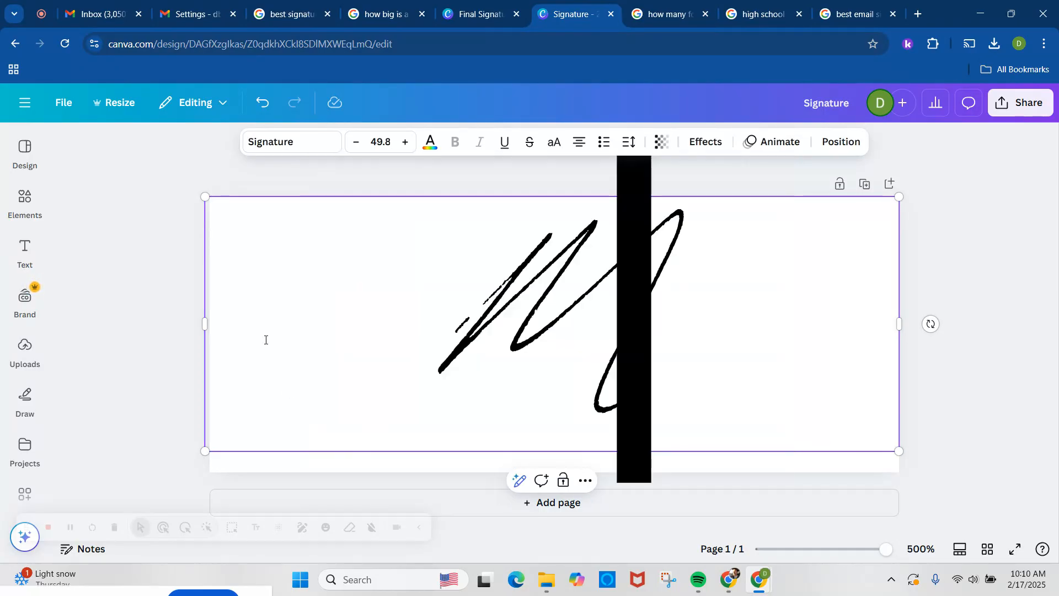
type("onk")
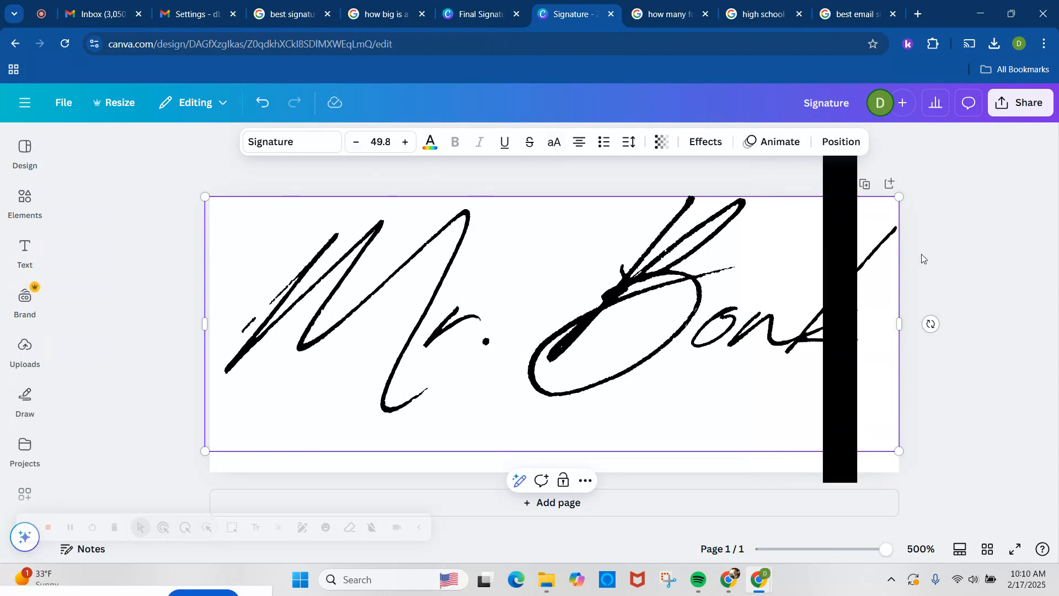
- Shrink the name text to a font size of about 29.4 and place it in the upper left of the page
left_click(968, 268)
left_click(892, 216)
left_click_drag(899, 195, 860, 211)
left_click_drag(796, 330, 819, 333)
left_click_drag(881, 452, 637, 364)
left_click_drag(582, 312, 565, 306)
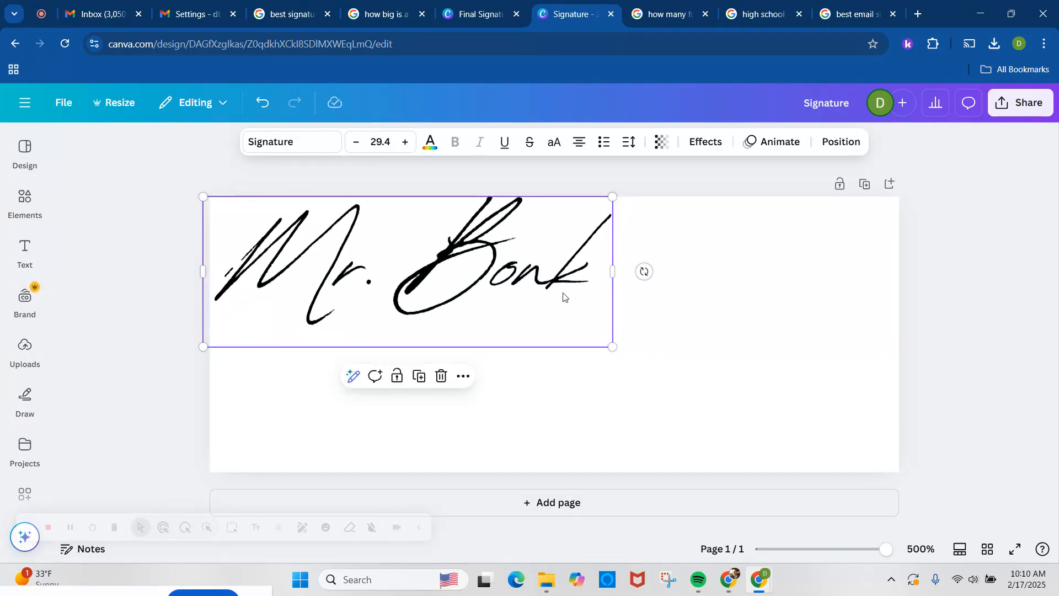
- Check the current email signature in the Gmail settings and in a new message, and return to the Signature design in Canva
left_click(182, 18)
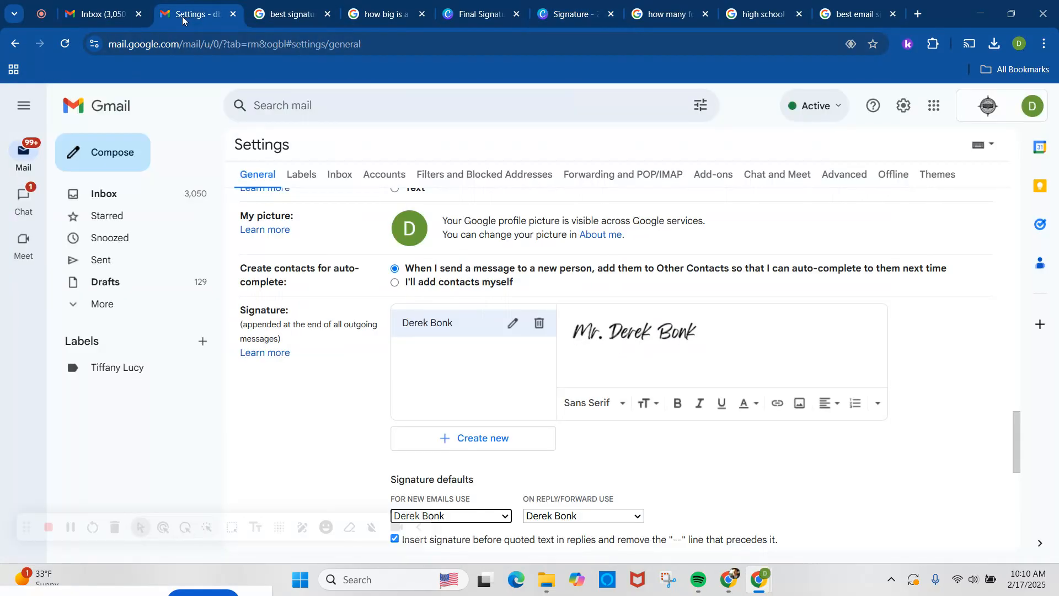
left_click(109, 18)
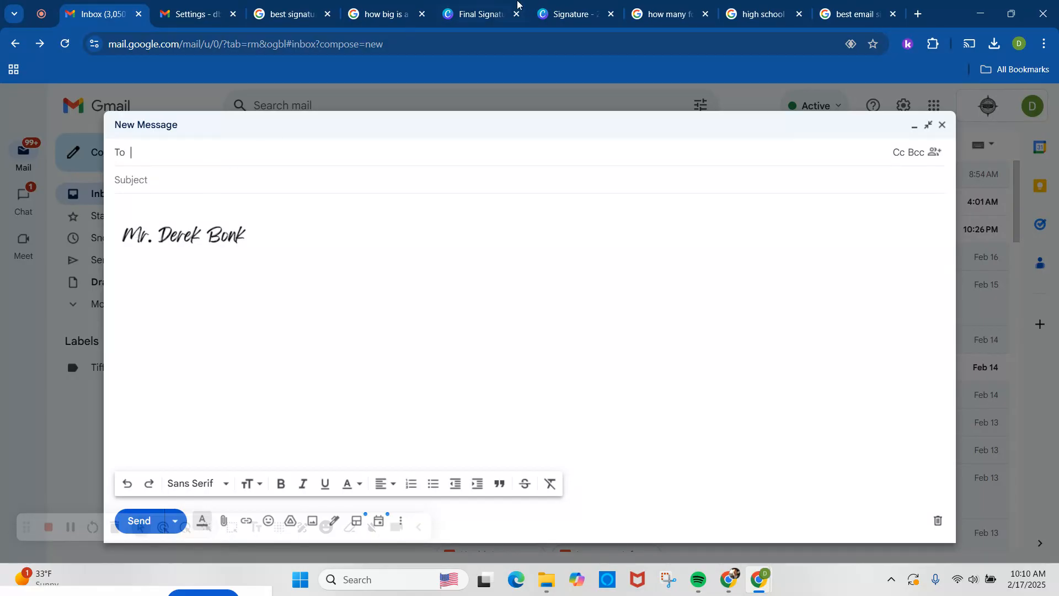
left_click(582, 18)
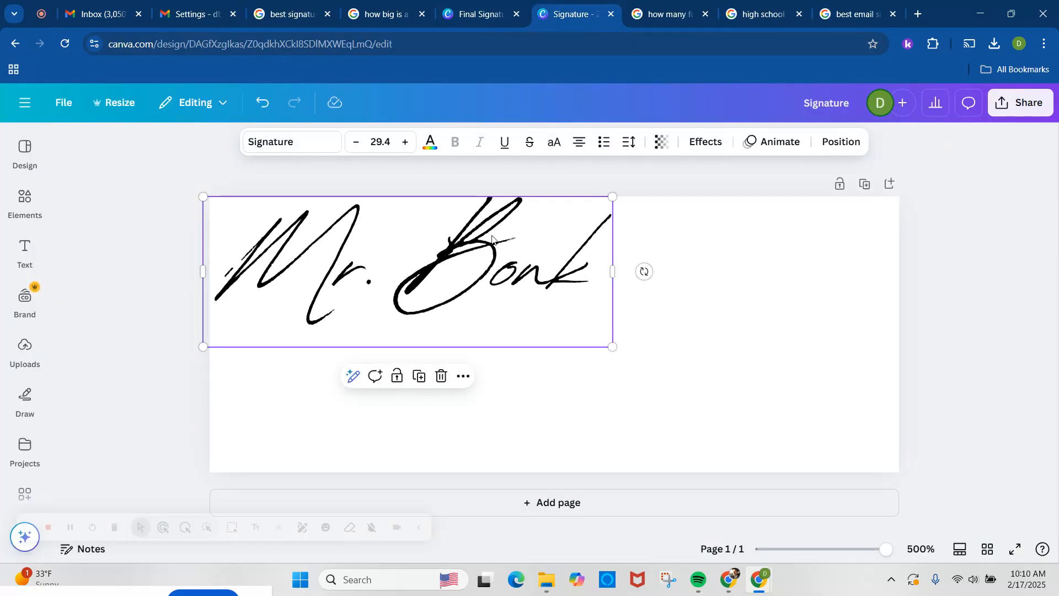
- On page 2 of the Final Signature design, move the name and the four text lines below it closer to the page's left edge
left_click(478, 15)
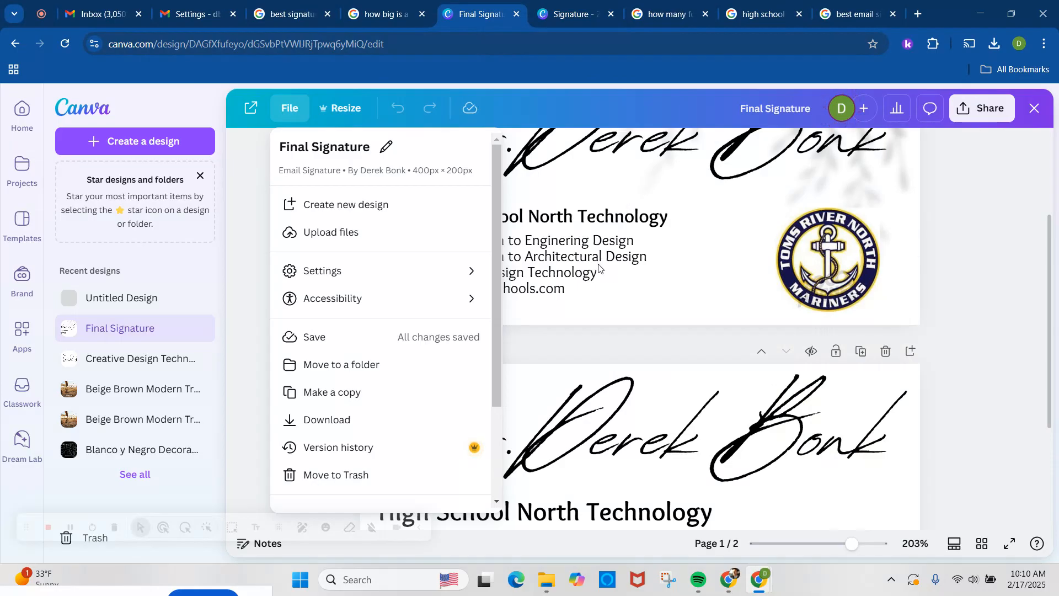
left_click(653, 383)
scroll(653, 381, "down", 4)
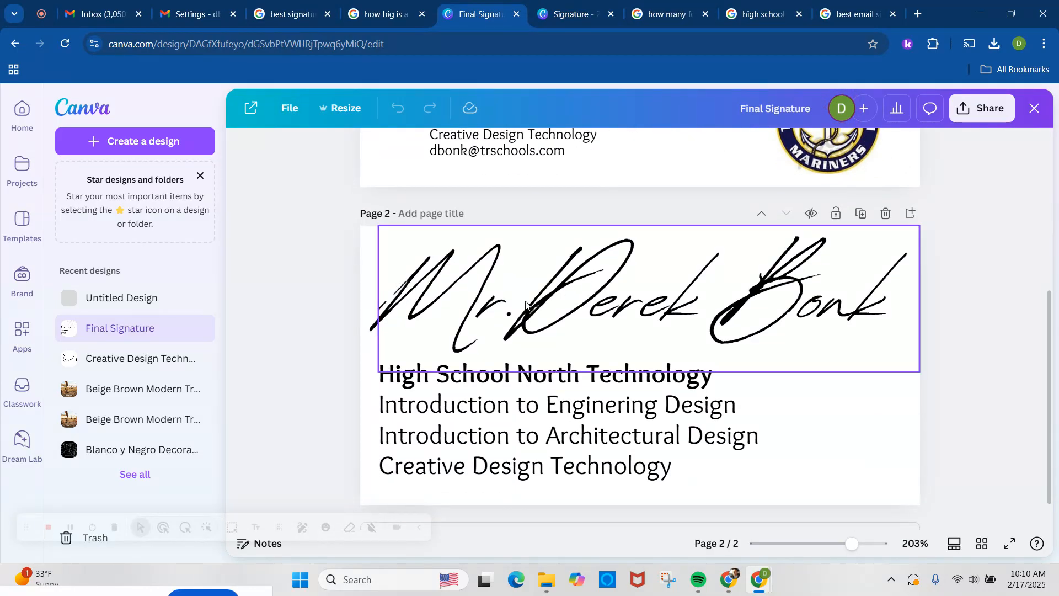
mouse_move(446, 314)
left_mouse_down()
mouse_move(500, 303)
mouse_move(318, 298)
left_mouse_up()
left_click_drag(374, 375, 360, 365)
left_click_drag(381, 406, 367, 390)
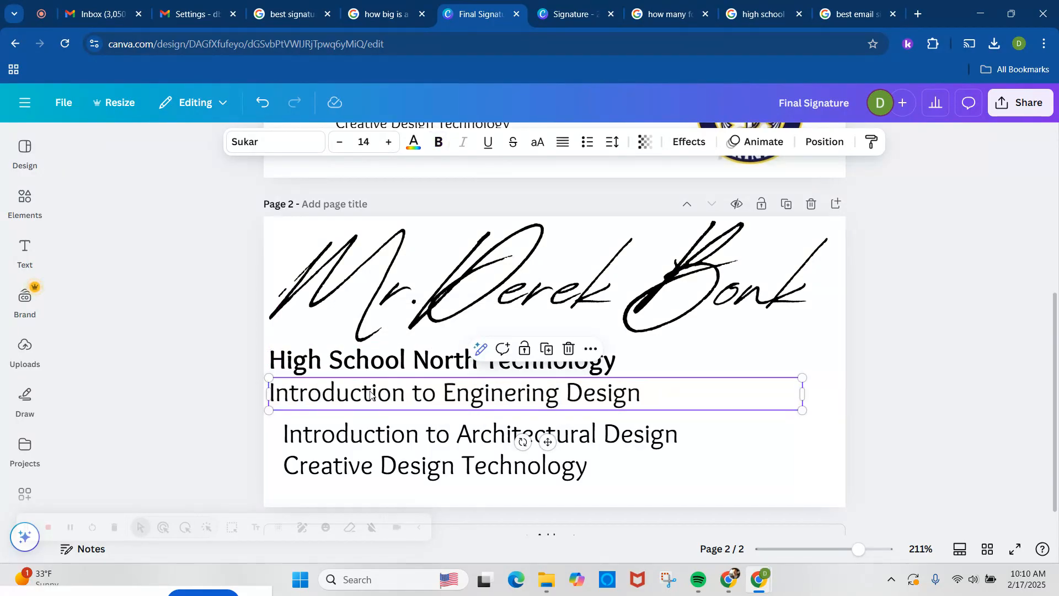
left_click_drag(397, 439, 379, 430)
left_click_drag(396, 461, 383, 429)
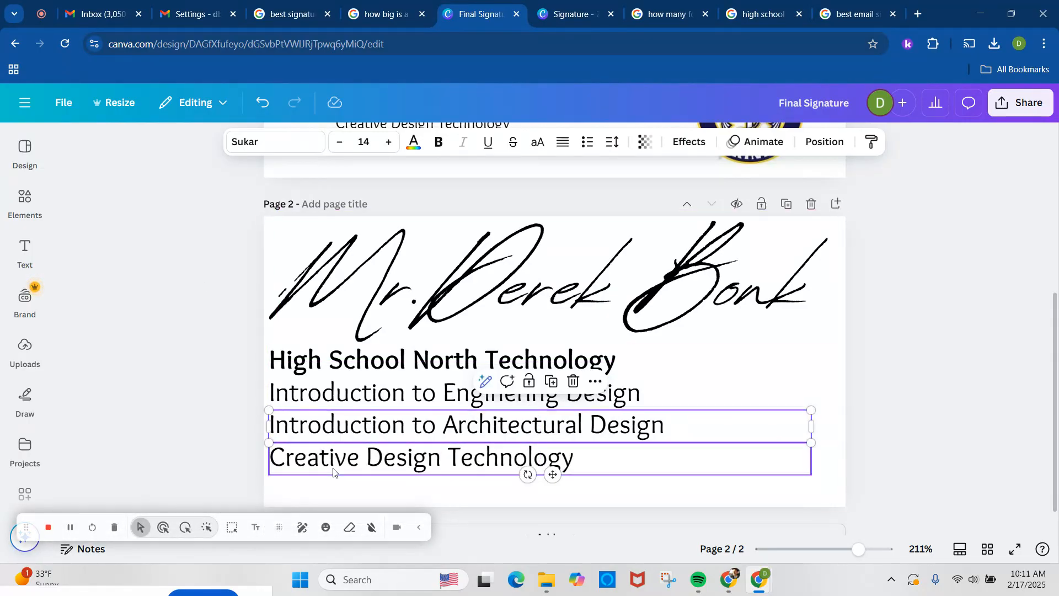
- Return to the Signature design and search its text fonts for "cursive"
left_click(549, 16)
left_click(22, 249)
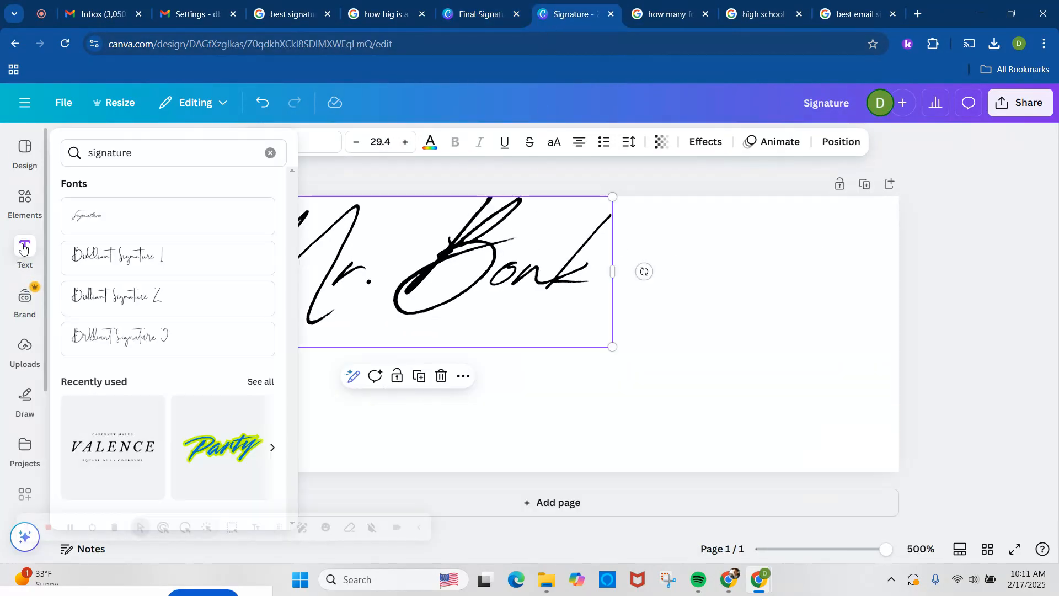
left_click_drag(147, 151, 58, 159)
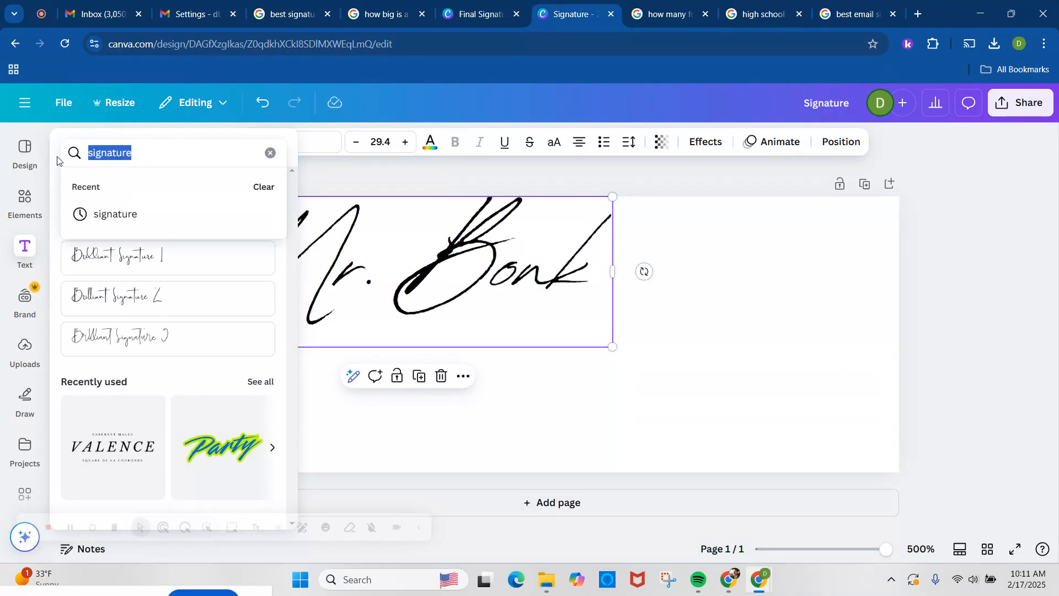
type("cursive")
key("Return")
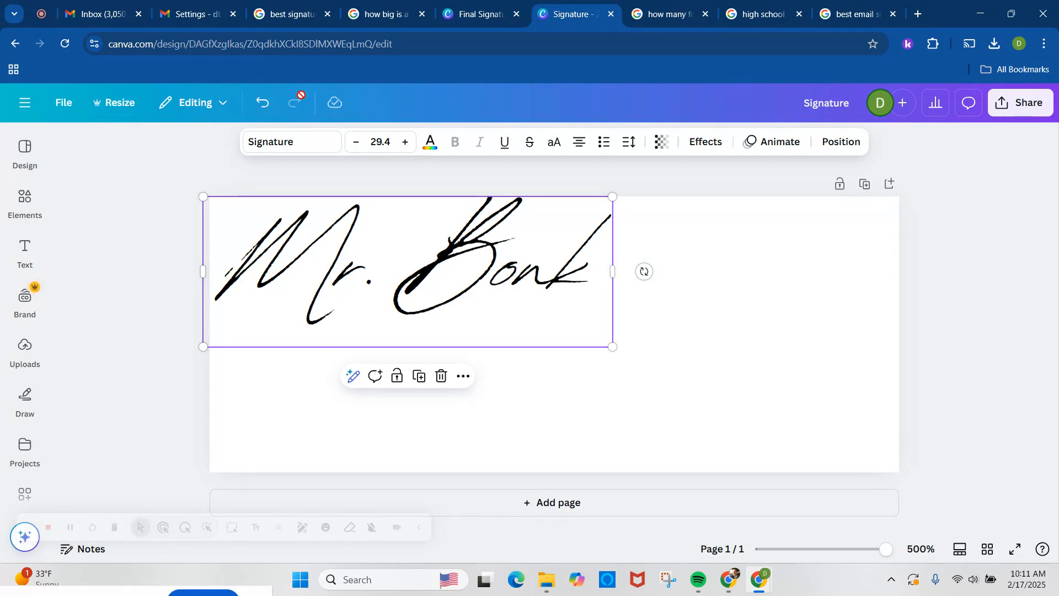
- View the Google results on how many fonts are in Canva, and reopen the font search in the Signature design
left_click(661, 15)
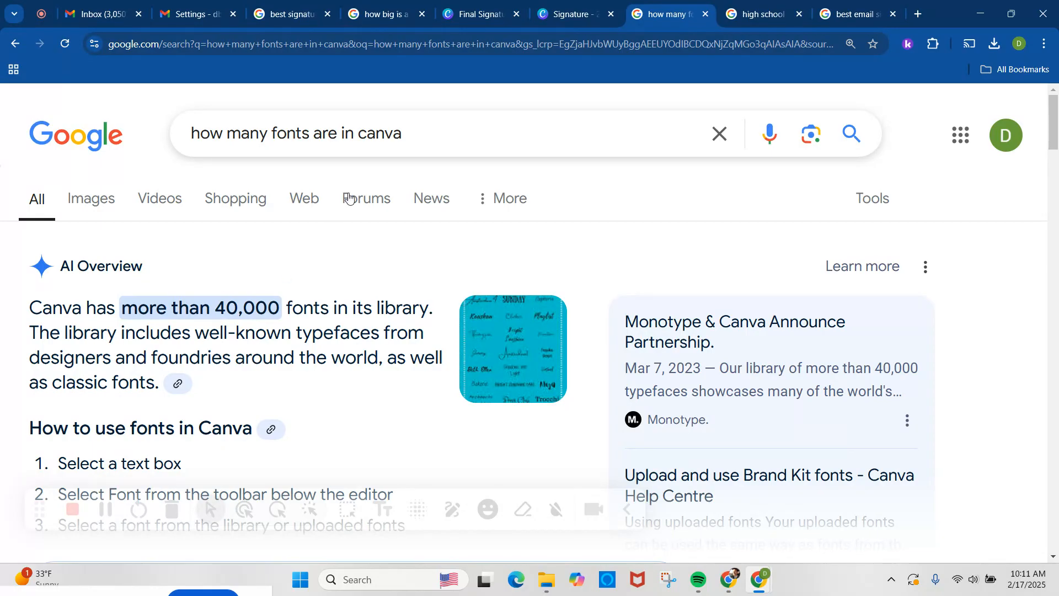
left_click(576, 12)
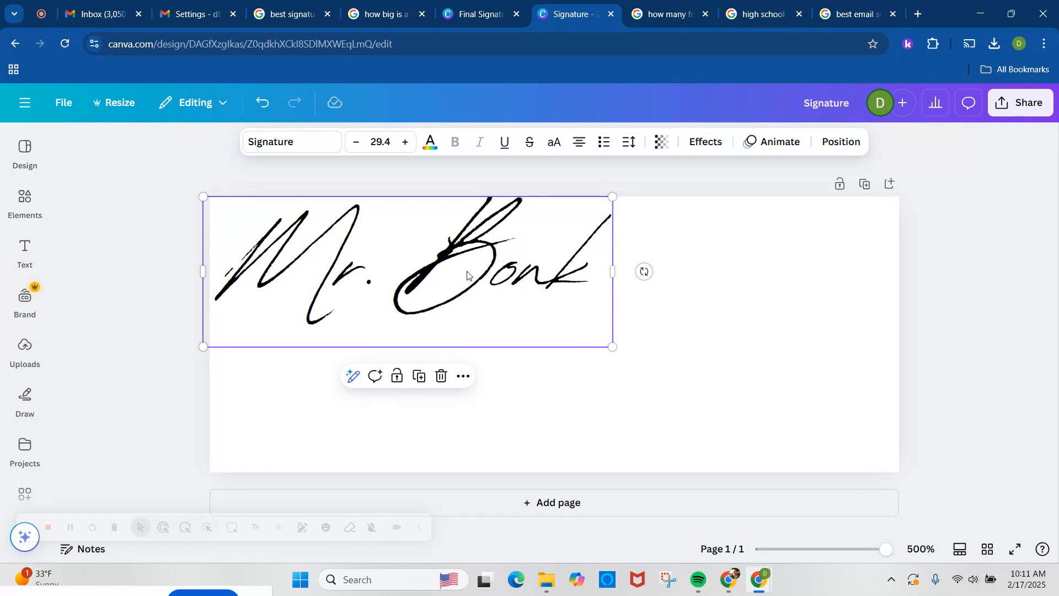
left_click(24, 253)
left_click(74, 147)
type("c")
left_click_drag(74, 147, 63, 152)
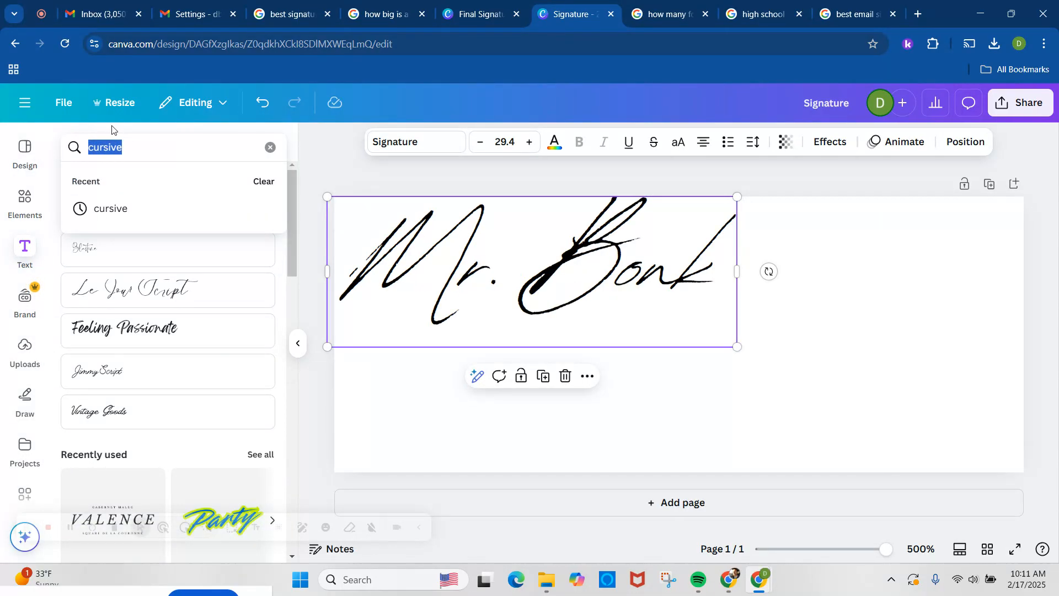
- Search Google for "serif vs sans serif fonts" in a new browser tab
left_click(916, 15)
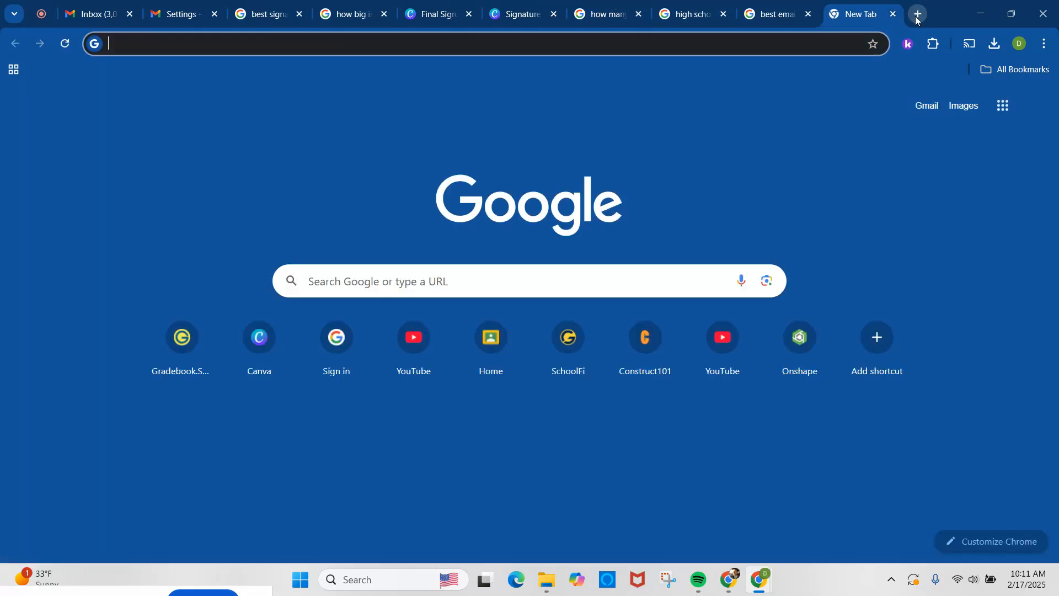
type("seri")
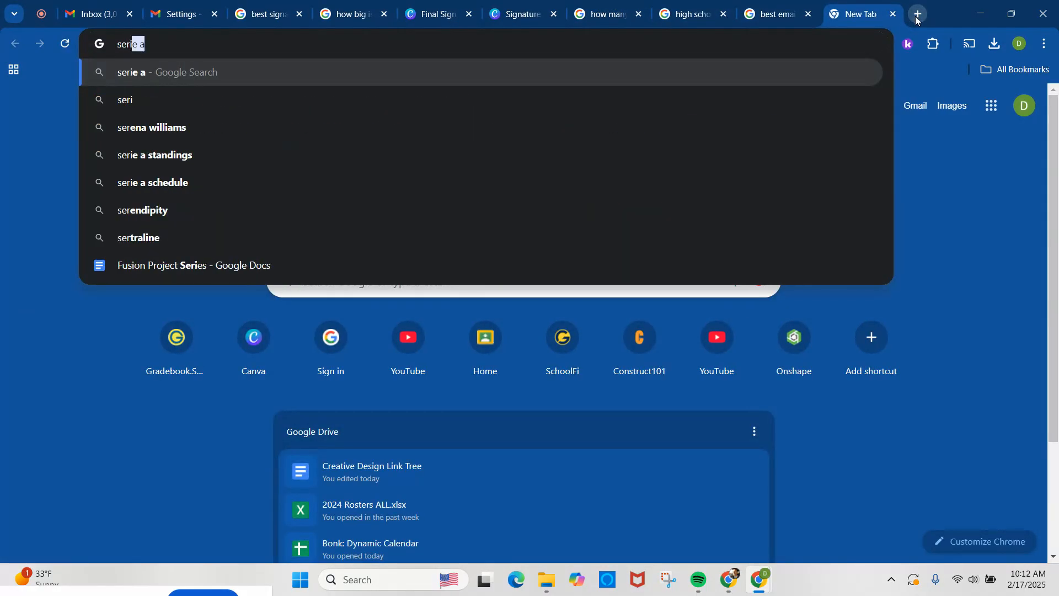
type("f vs")
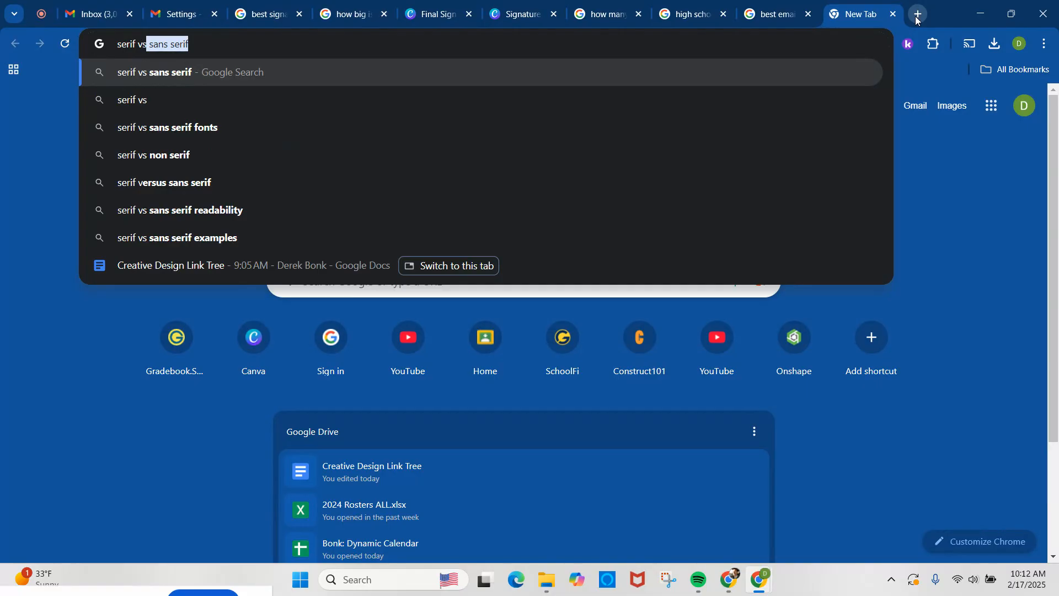
type(" sans seri")
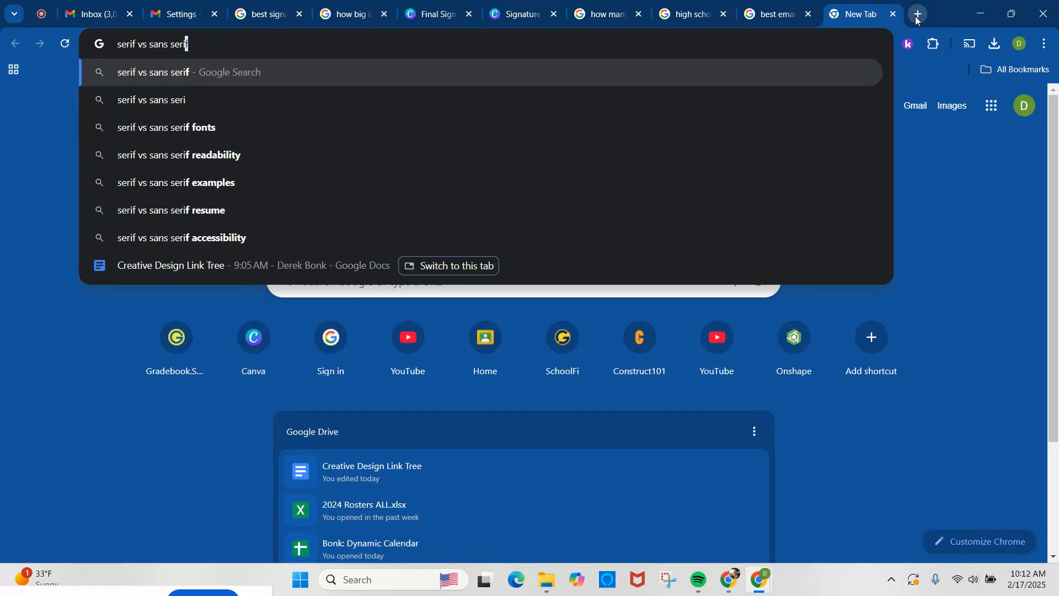
type("f fonts")
key("Return")
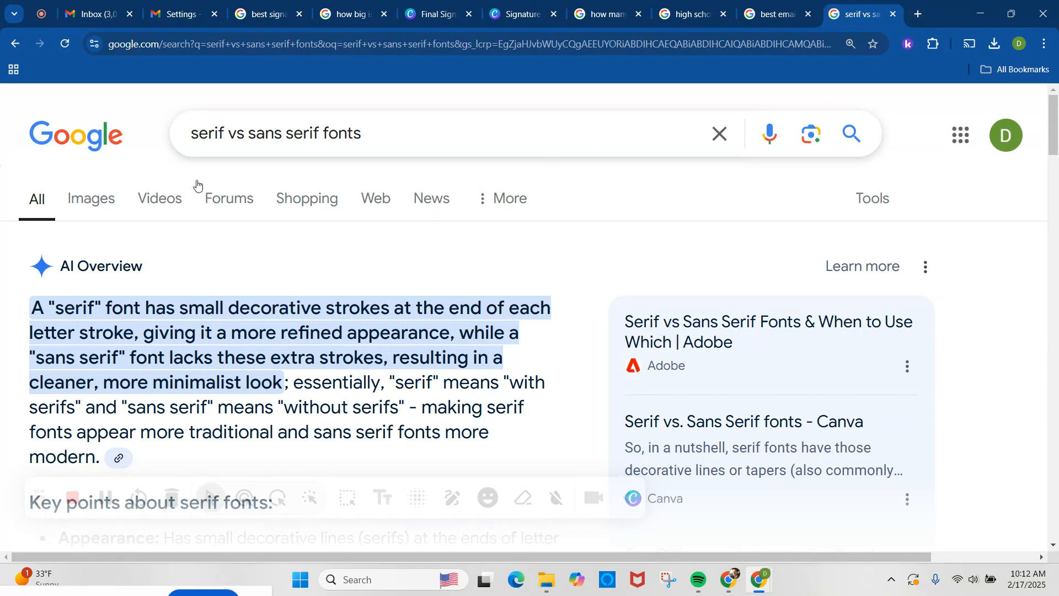
- Browse the image results and examine how serif and sans serif letterforms differ
left_click(95, 203)
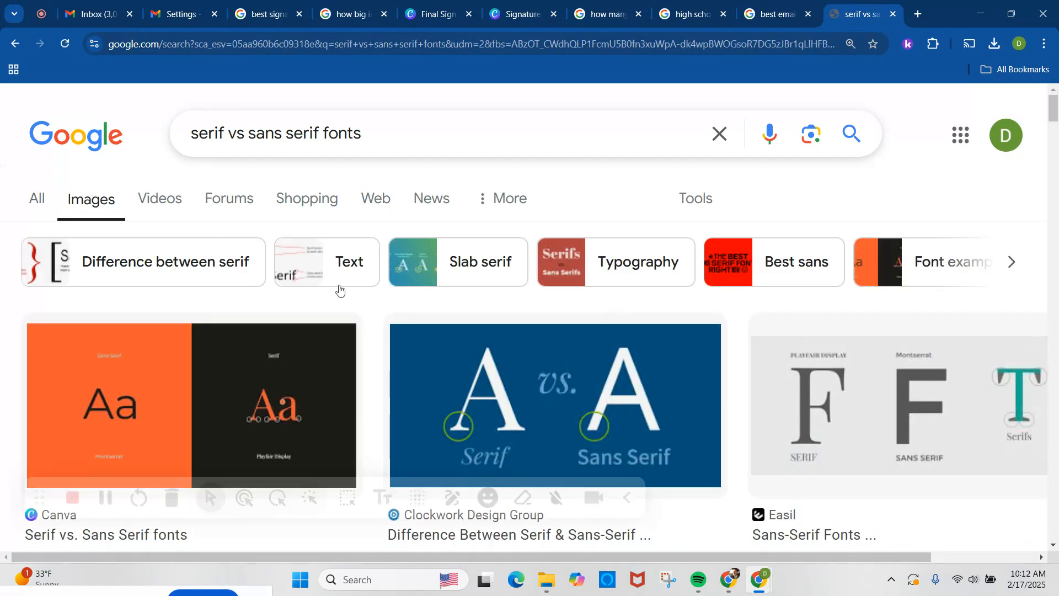
scroll(605, 388, "down", 1)
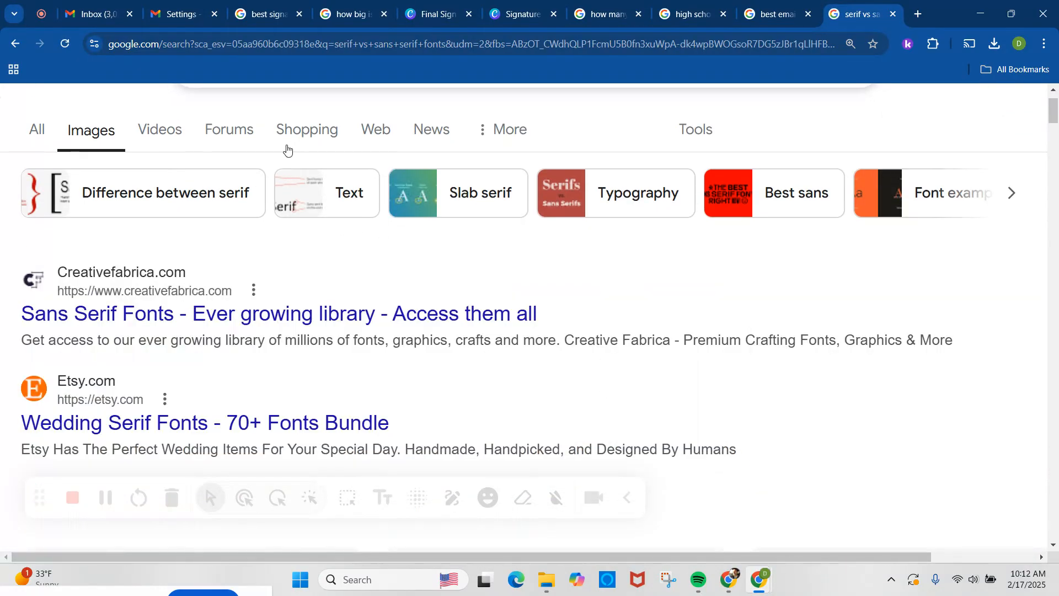
left_click(15, 47)
left_click(91, 209)
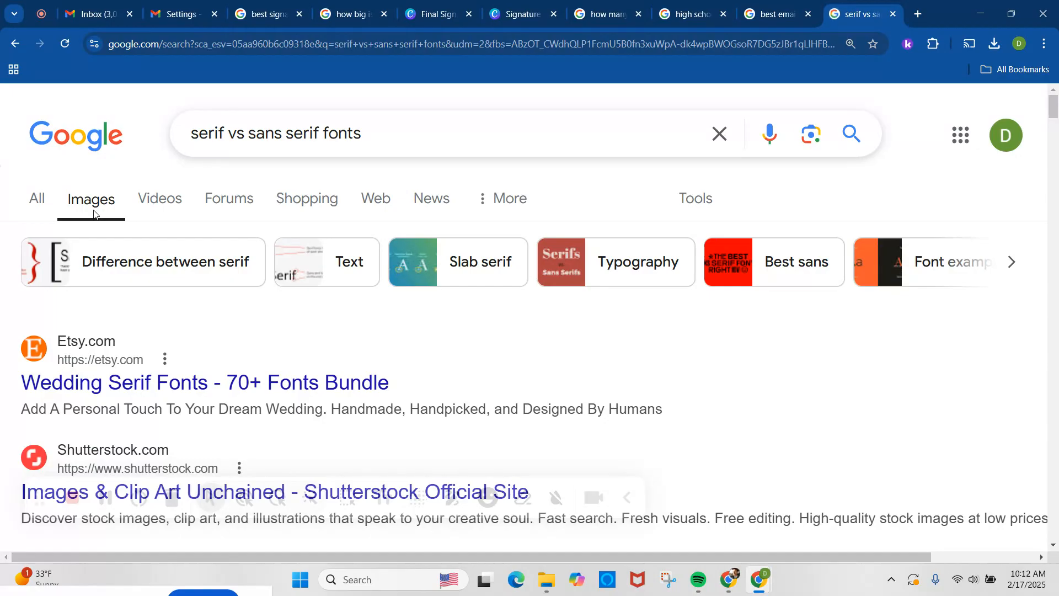
scroll(137, 260, "down", 12)
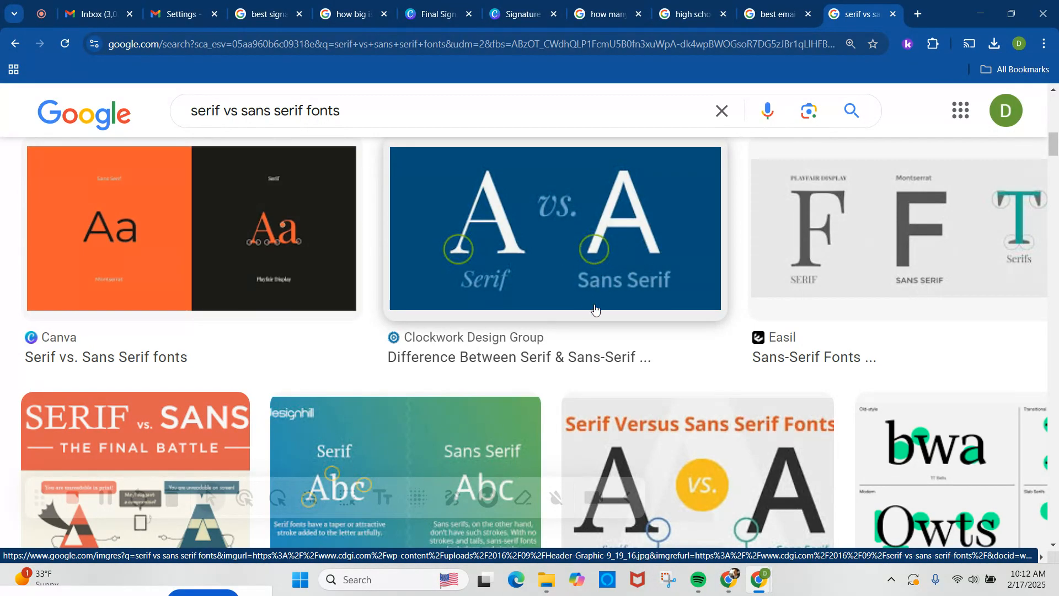
scroll(595, 309, "down", 1)
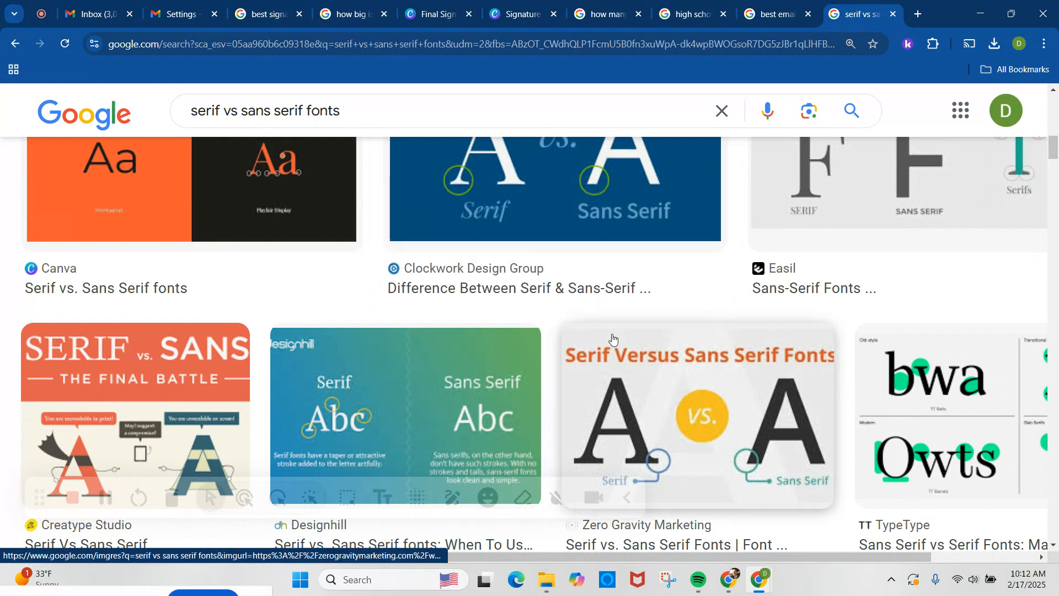
scroll(609, 392, "down", 2)
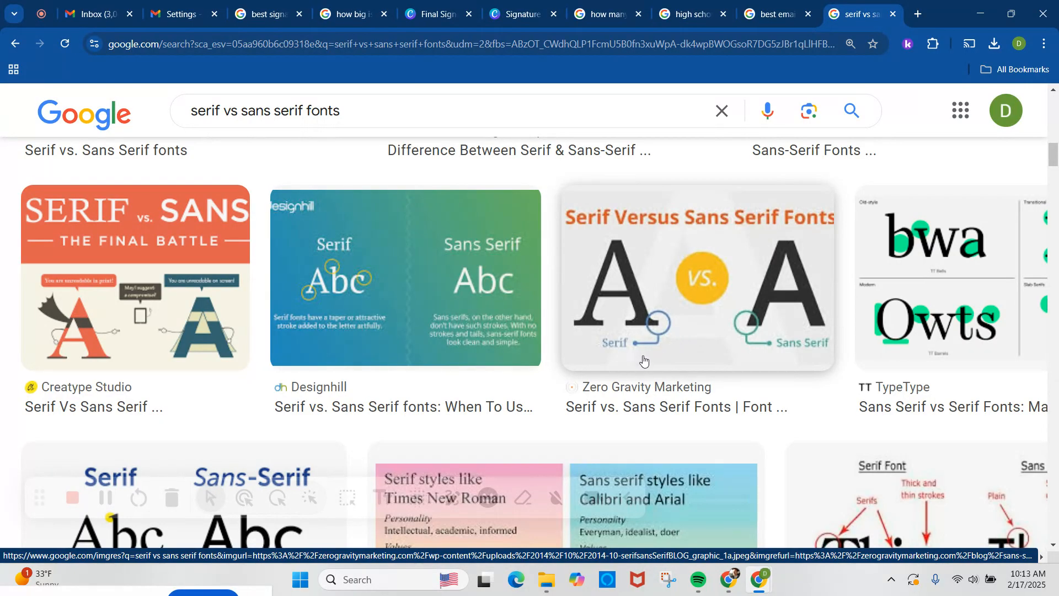
scroll(648, 353, "down", 5)
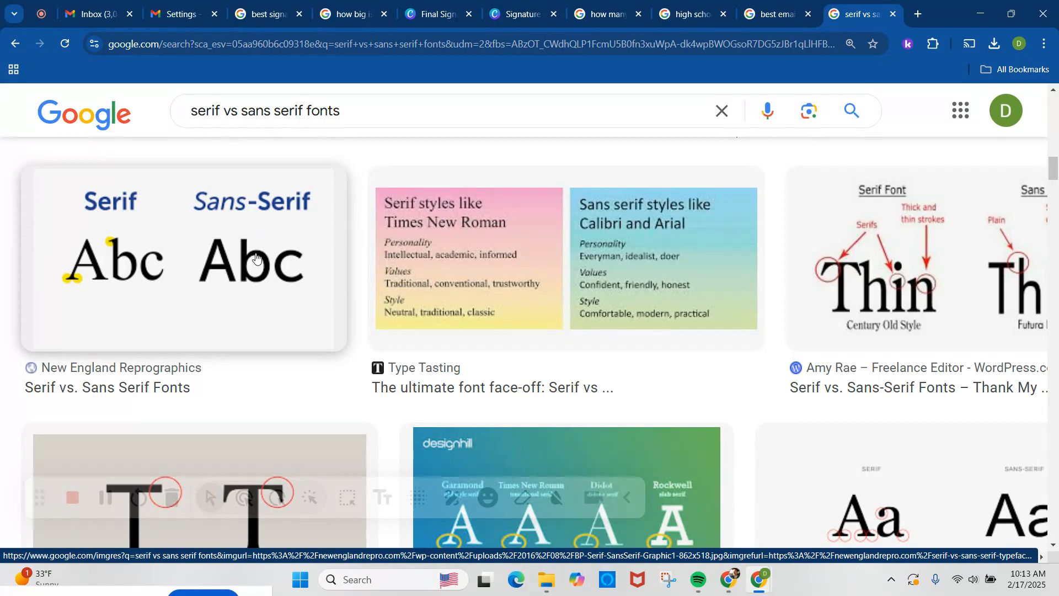
scroll(282, 298, "down", 2)
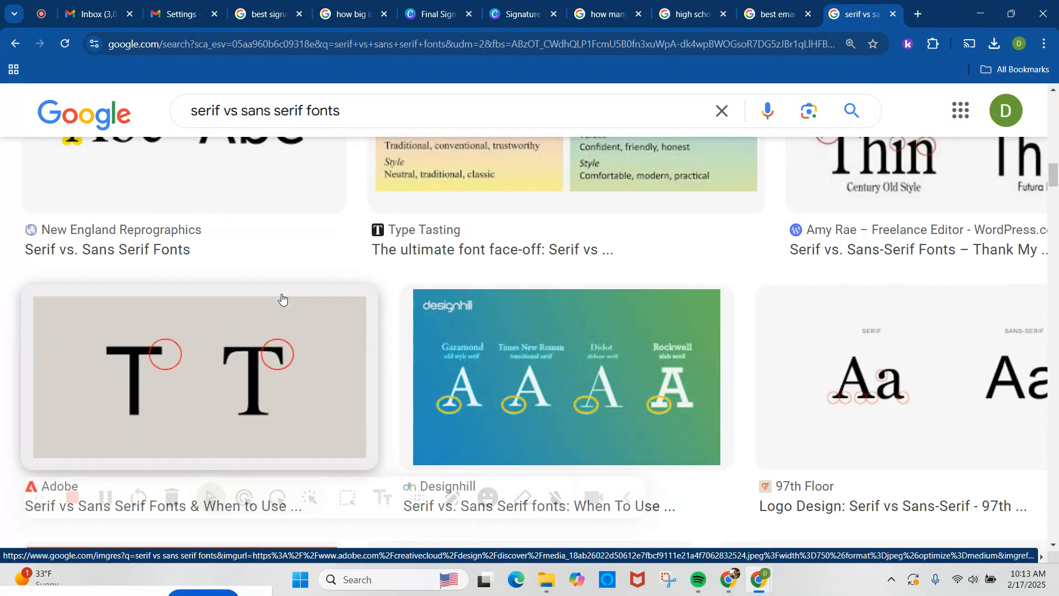
scroll(281, 298, "up", 10)
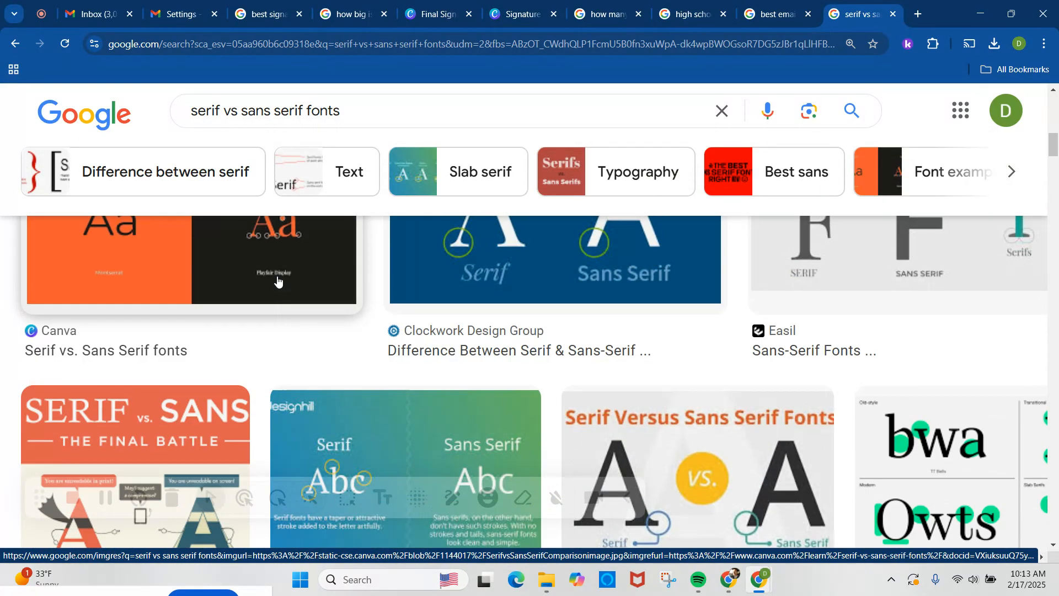
scroll(279, 270, "up", 10)
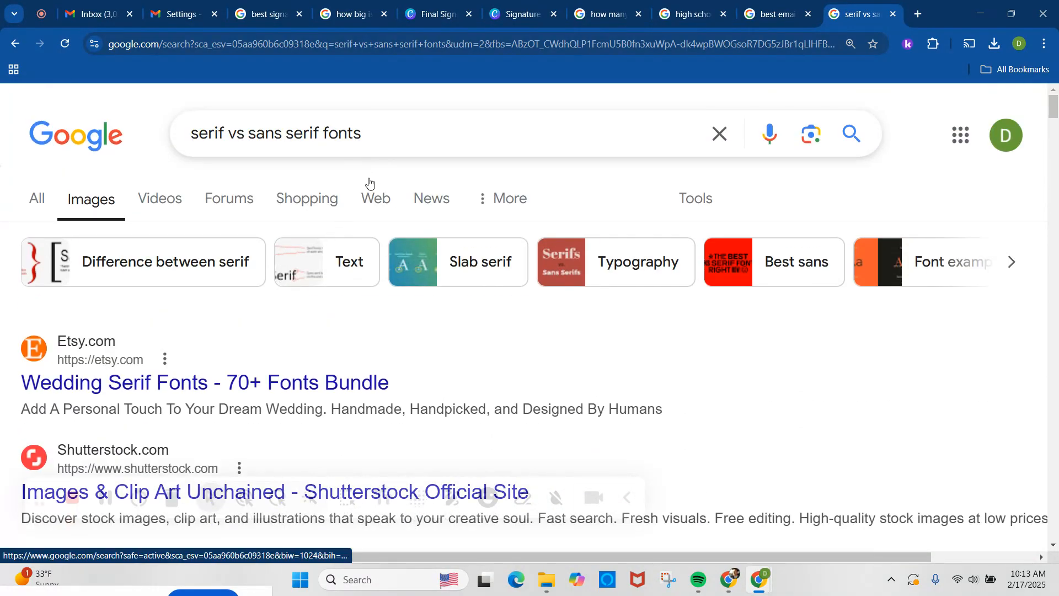
- Back in the Signature design, search the text fonts for "sans serif" and browse the full list of matching fonts
left_click(509, 16)
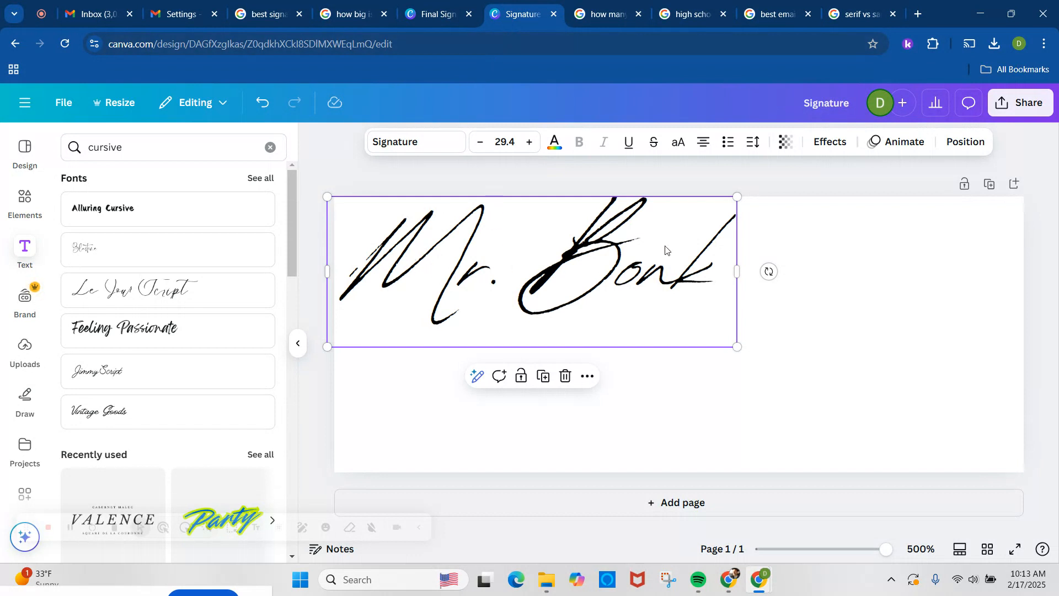
left_click(62, 143)
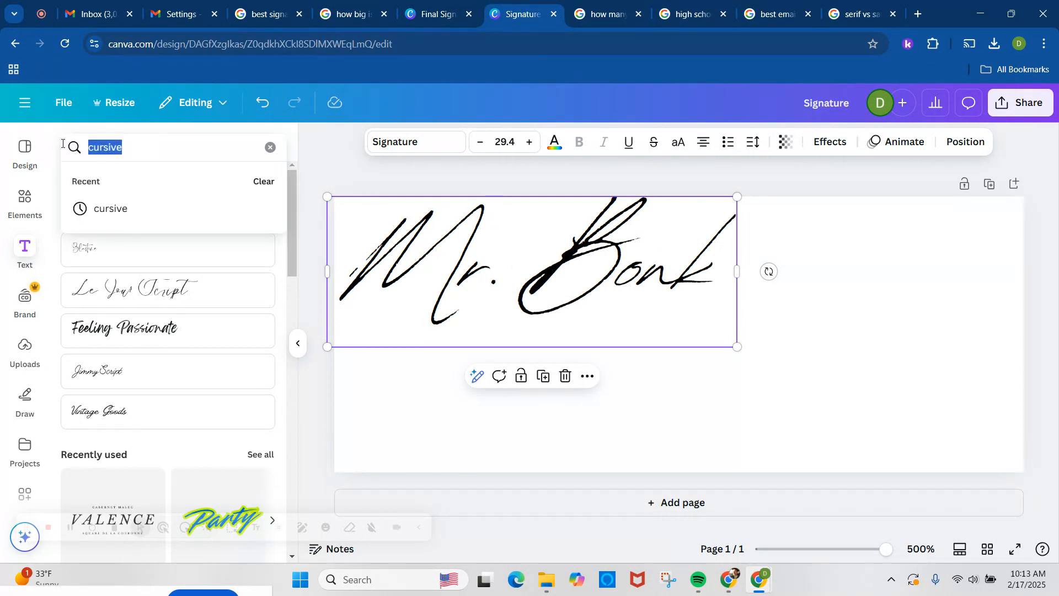
type("san")
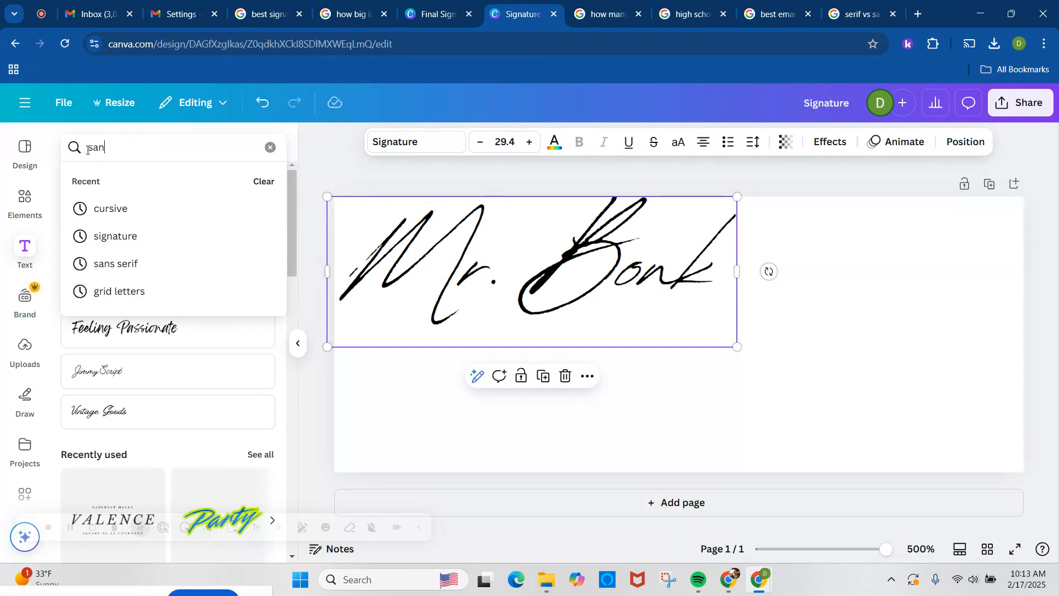
type("s seri")
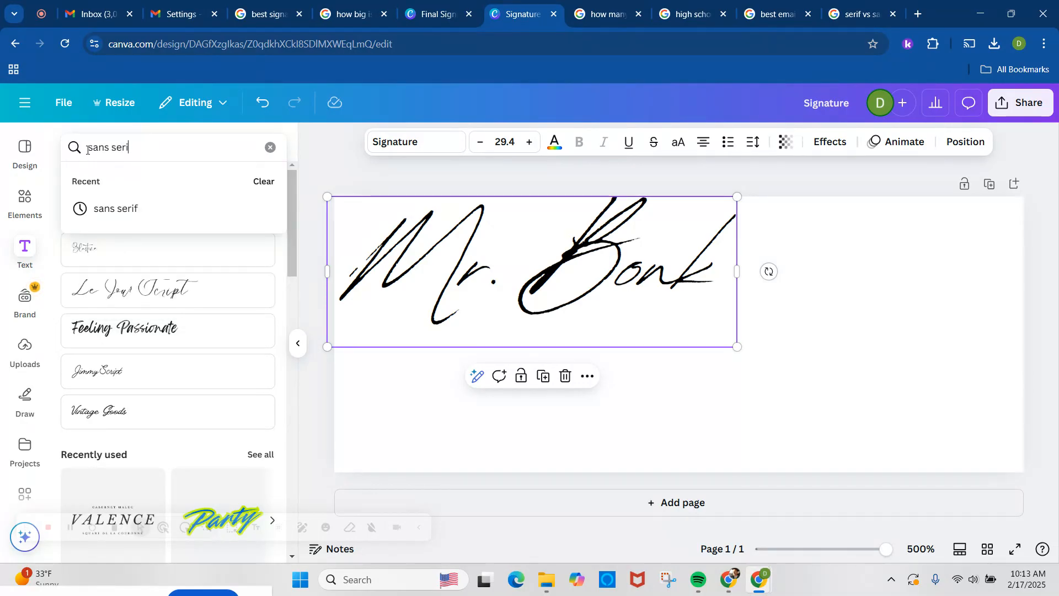
type("f")
key("Return")
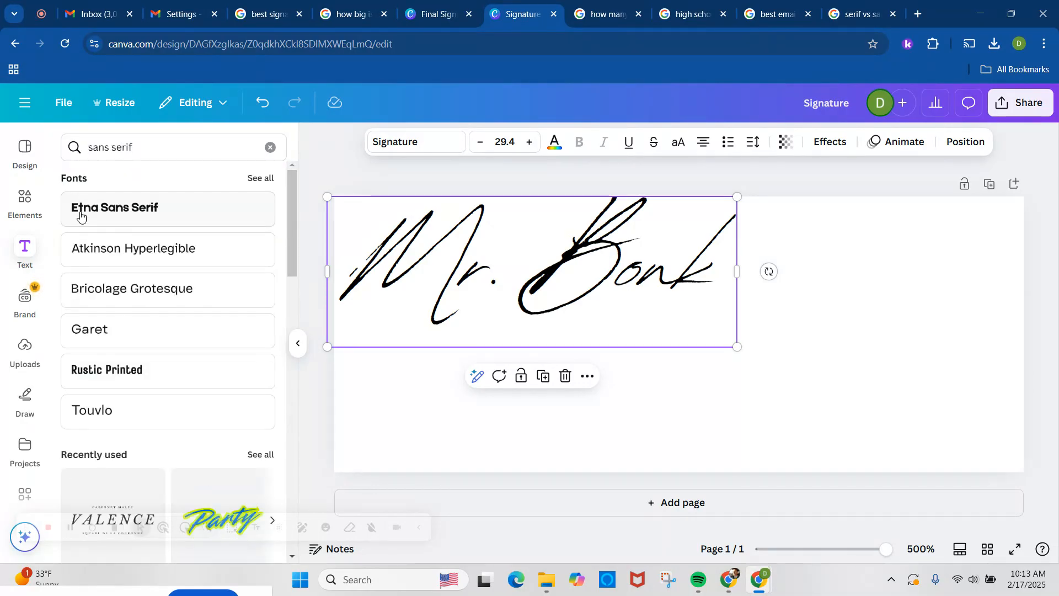
left_click(264, 177)
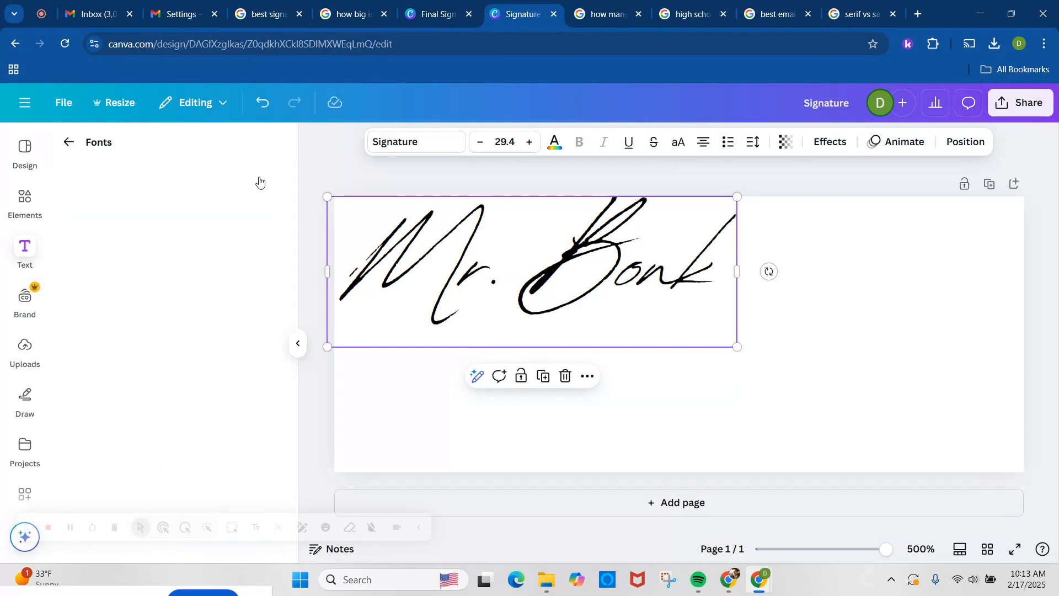
scroll(220, 354, "down", 4)
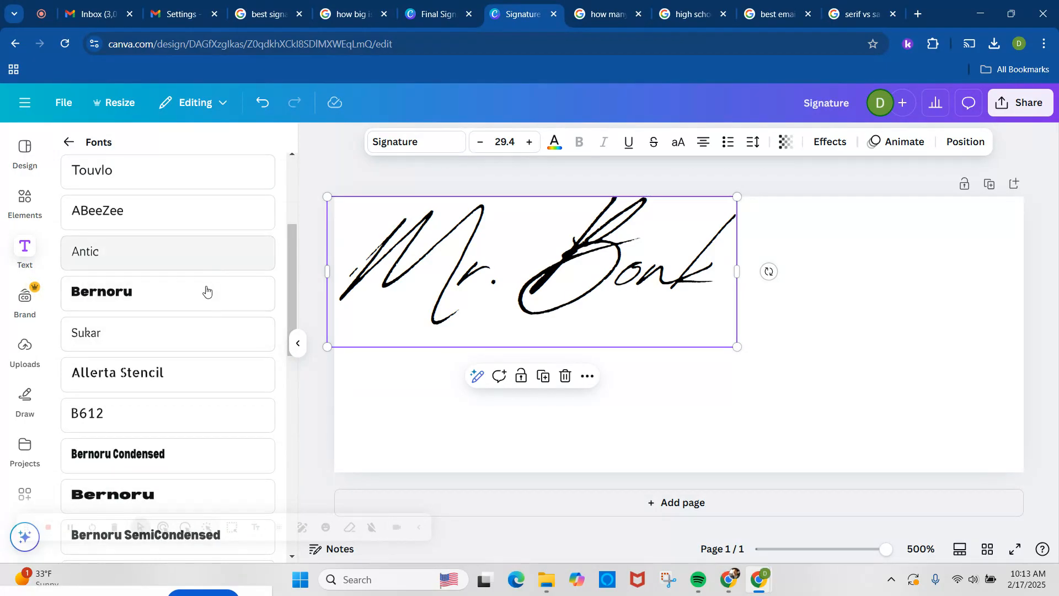
- Delete the name text set in the Signature font from the page
scroll(209, 290, "down", 8)
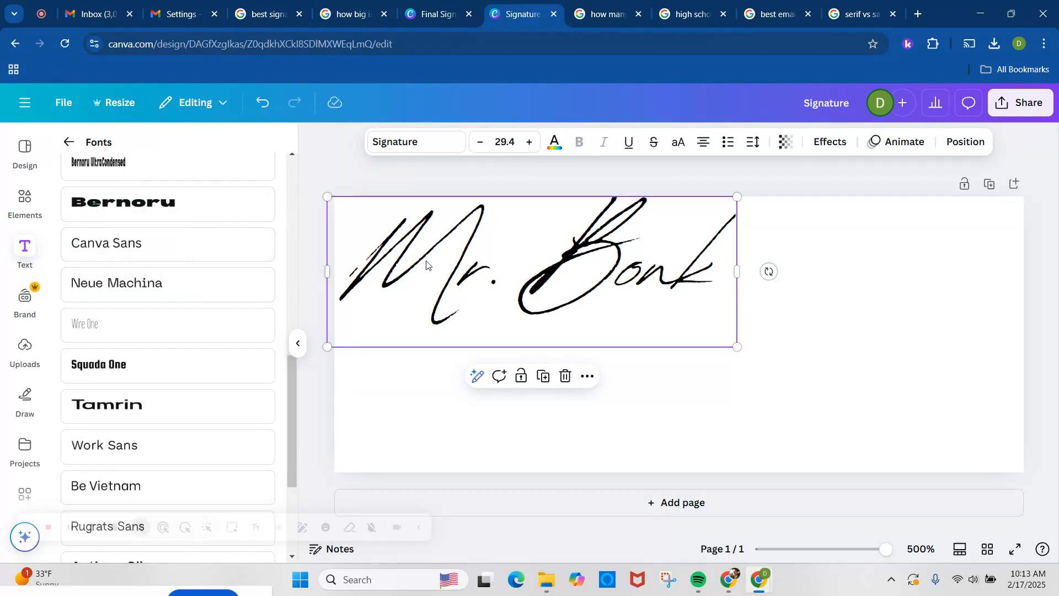
left_click(497, 254)
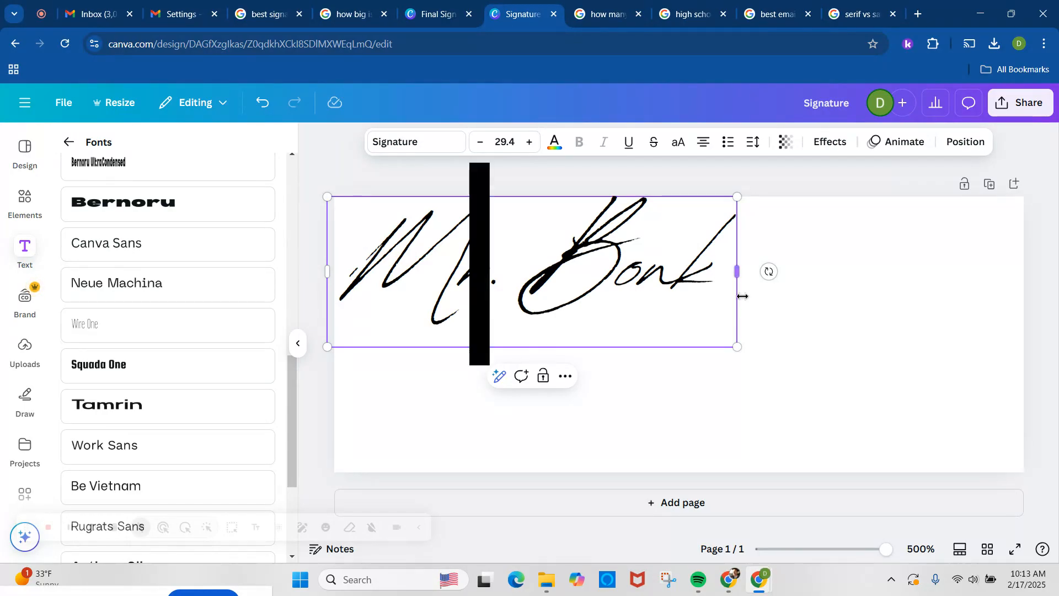
left_click(673, 374)
left_click(664, 323)
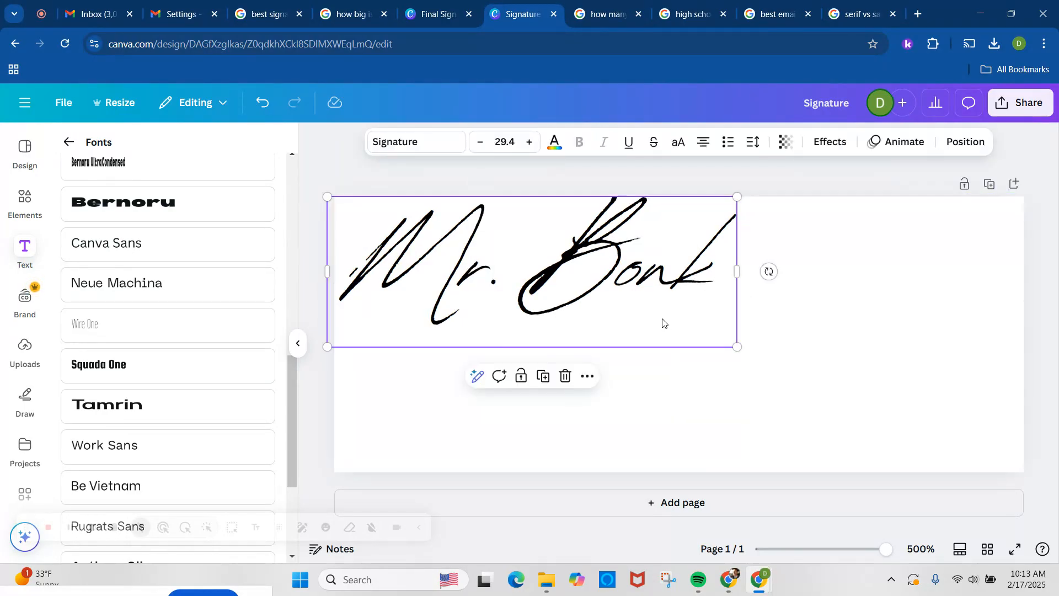
key("Delete")
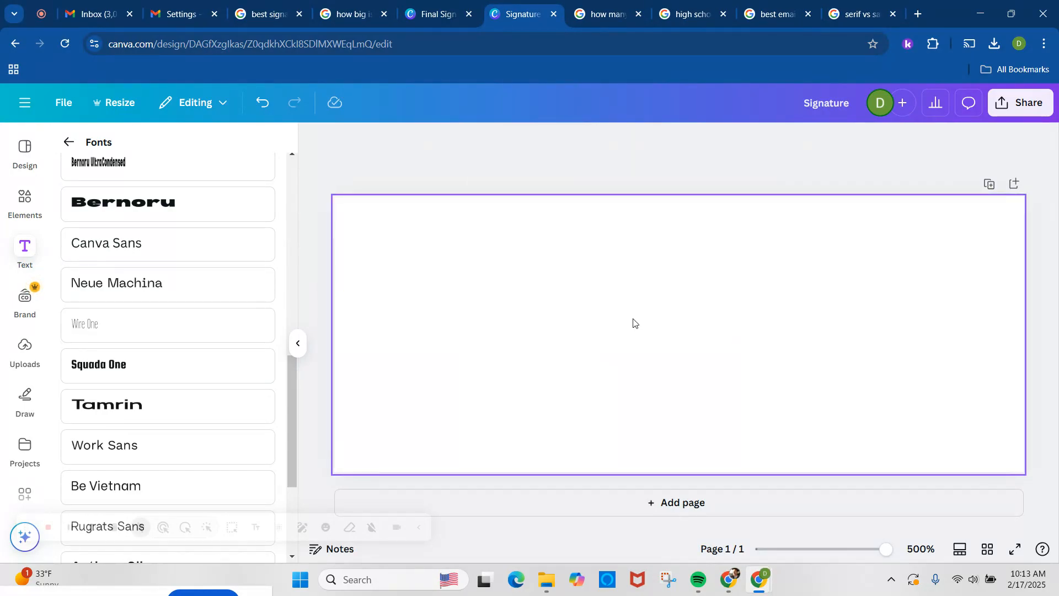
- Place a Tamrin text box across the upper part of the page and enter the title and surname in it
scroll(163, 368, "down", 1)
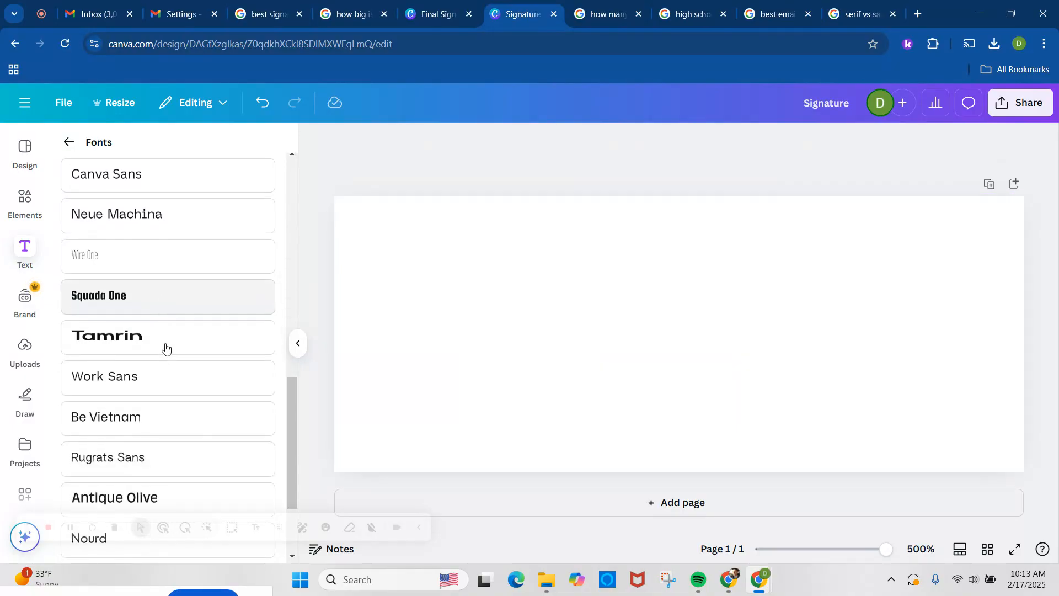
left_click_drag(161, 346, 457, 246)
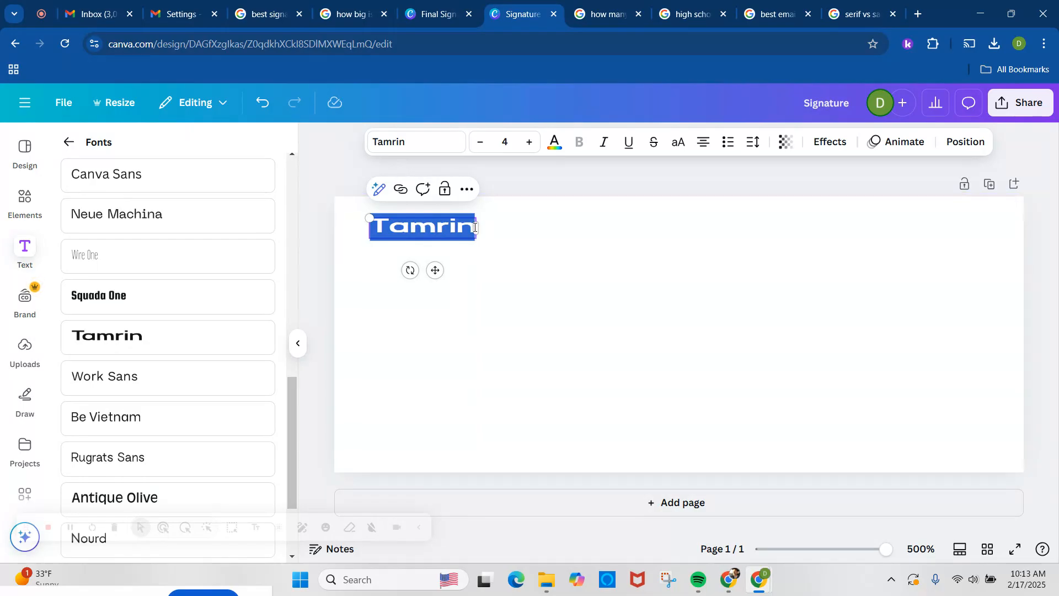
left_click_drag(477, 226, 1007, 228)
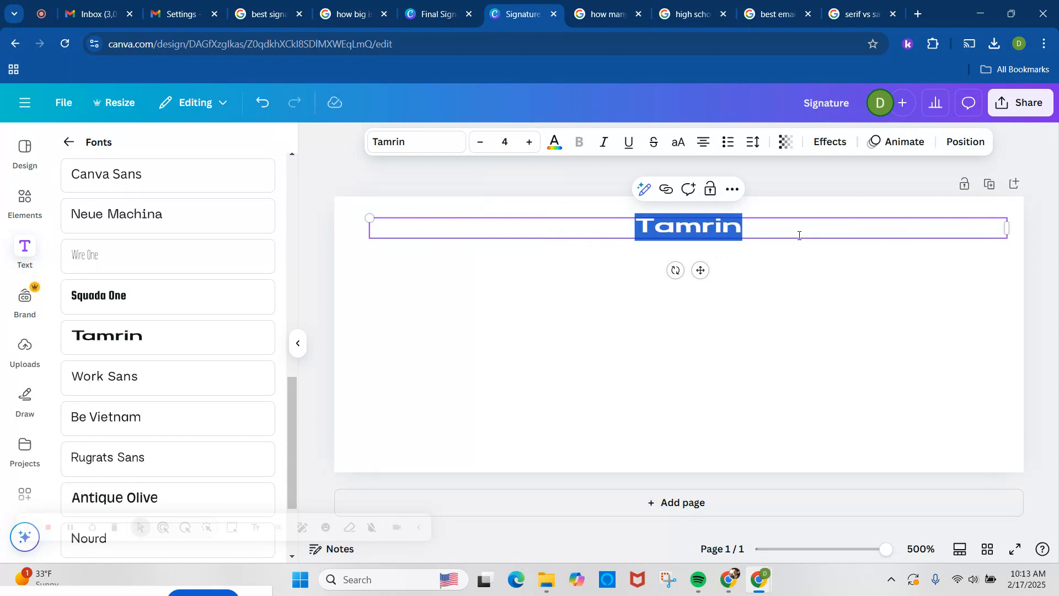
type("Mr")
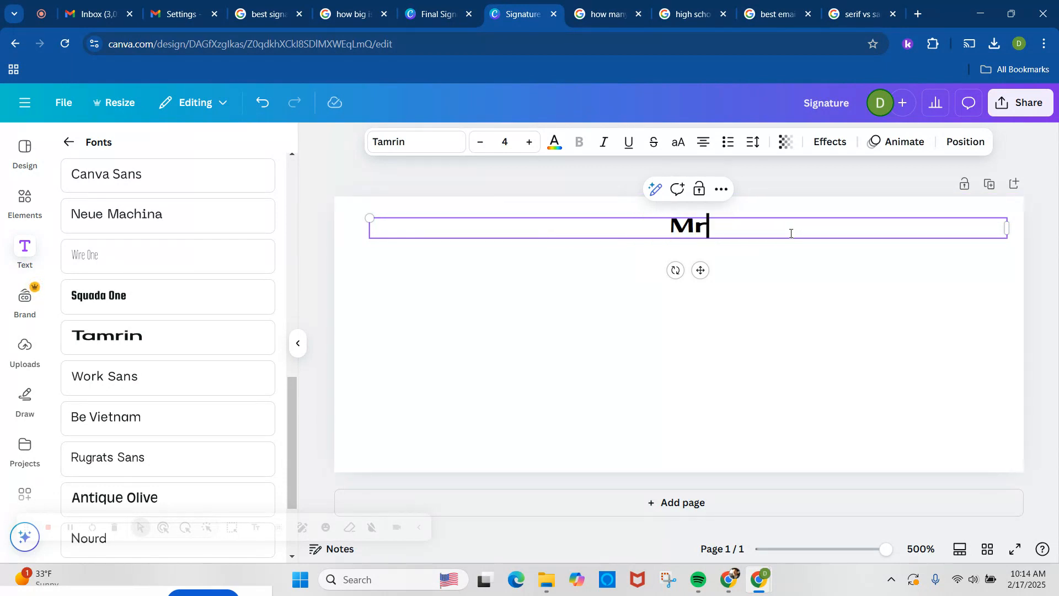
type(". Bonk")
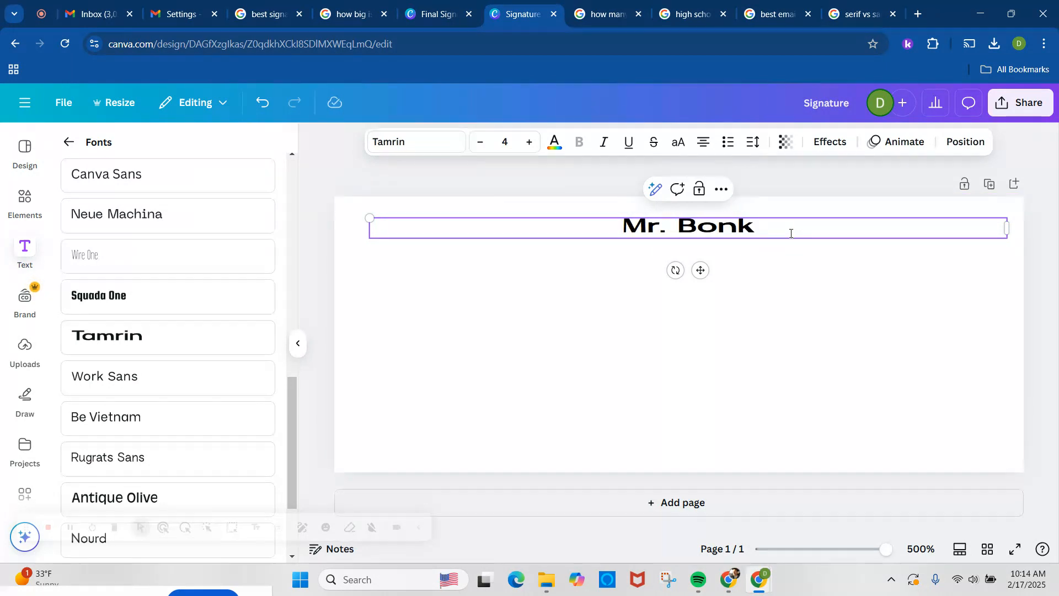
- Set the font size of the whole Tamrin name text to 20
left_click_drag(825, 220, 579, 222)
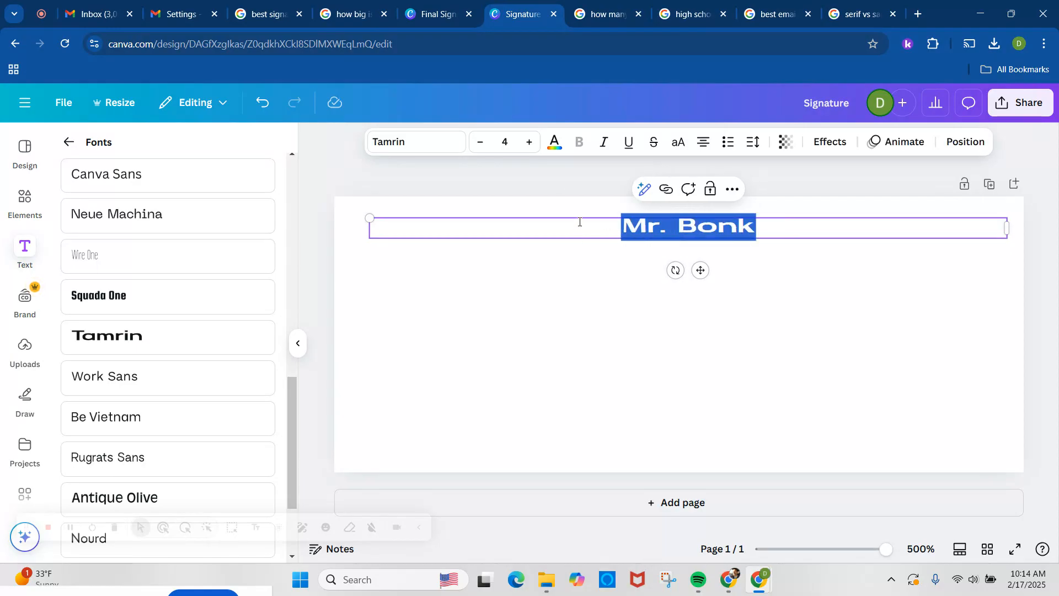
left_click(528, 142)
left_click(528, 143)
left_click(529, 142)
left_click(528, 142)
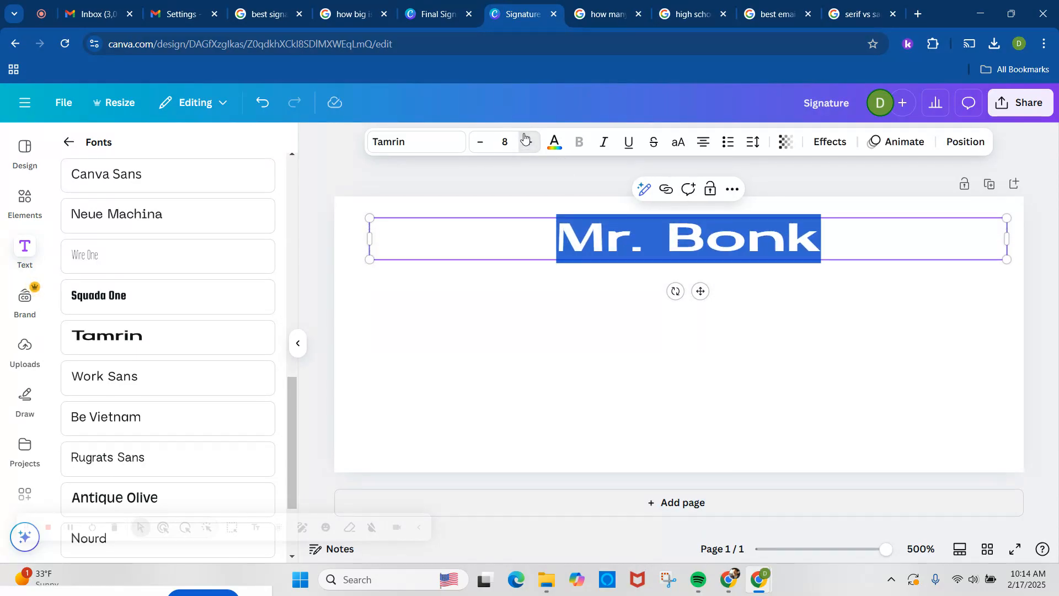
left_click(528, 142)
left_click(528, 142)
left_click(528, 142)
left_click(527, 141)
left_click(527, 142)
left_click(528, 142)
left_click(528, 141)
left_click(529, 141)
left_click(529, 141)
left_click(529, 141)
left_click(528, 141)
left_click(528, 141)
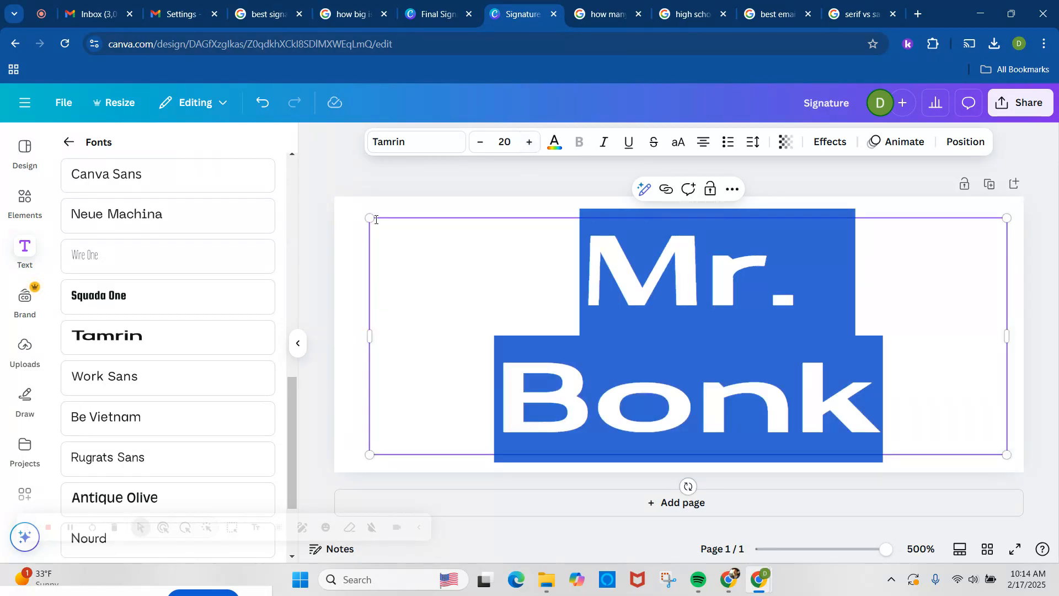
- Extend the name's text box to the full page width and set its font size to 20.1
left_click_drag(370, 220, 333, 205)
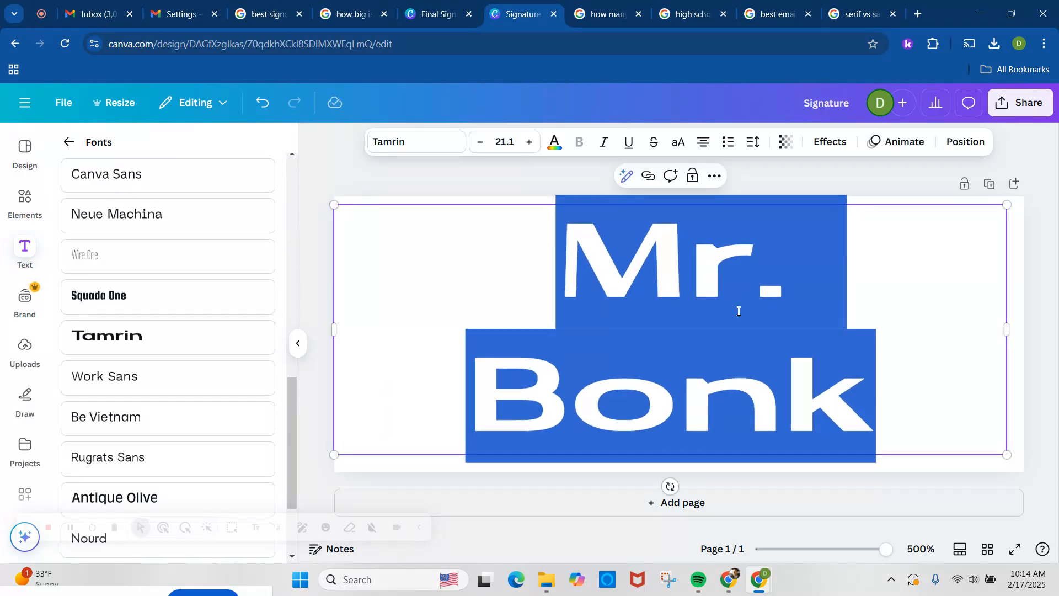
left_click_drag(1006, 331, 1024, 331)
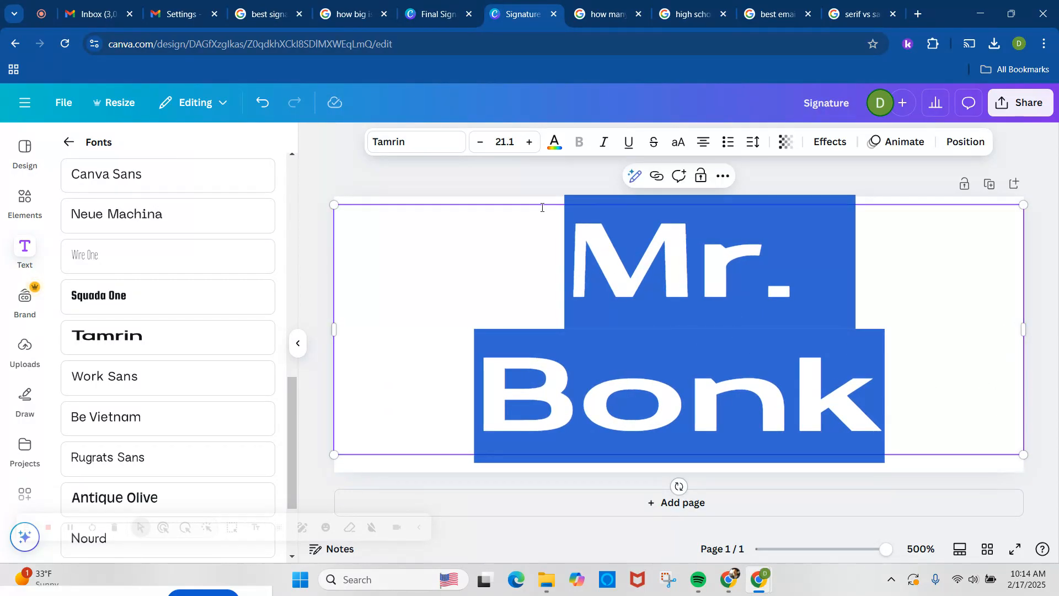
left_click(480, 142)
left_click(684, 378)
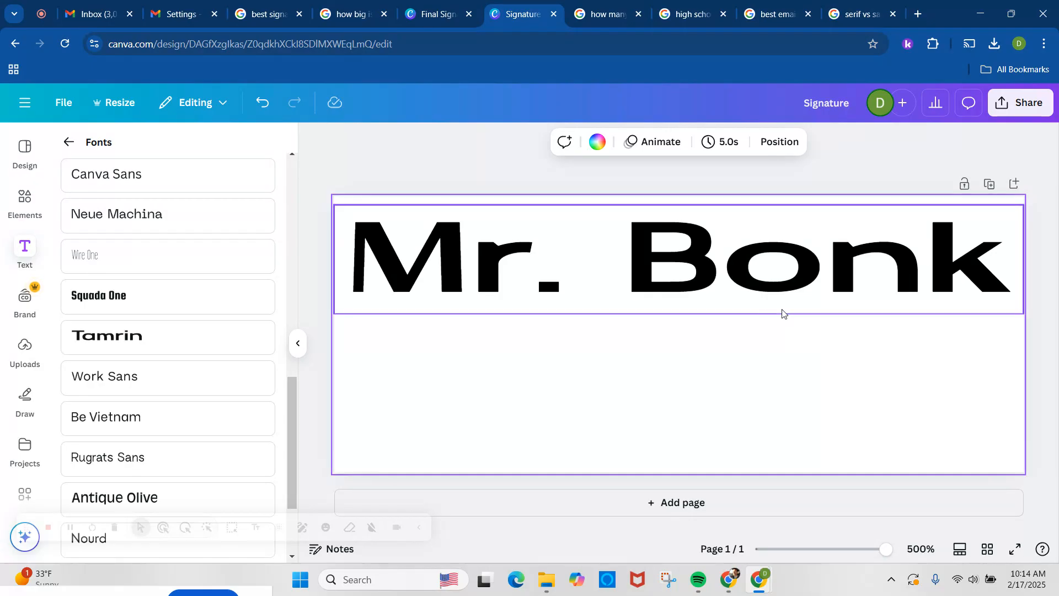
left_click(959, 305)
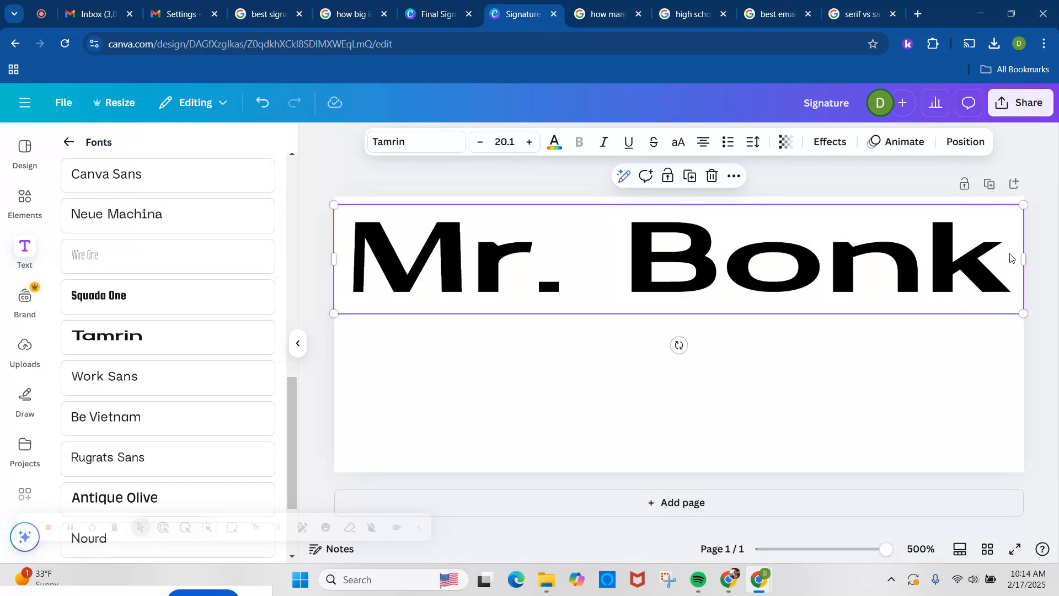
- Replace the title in front of the surname with the first name
left_click(574, 268)
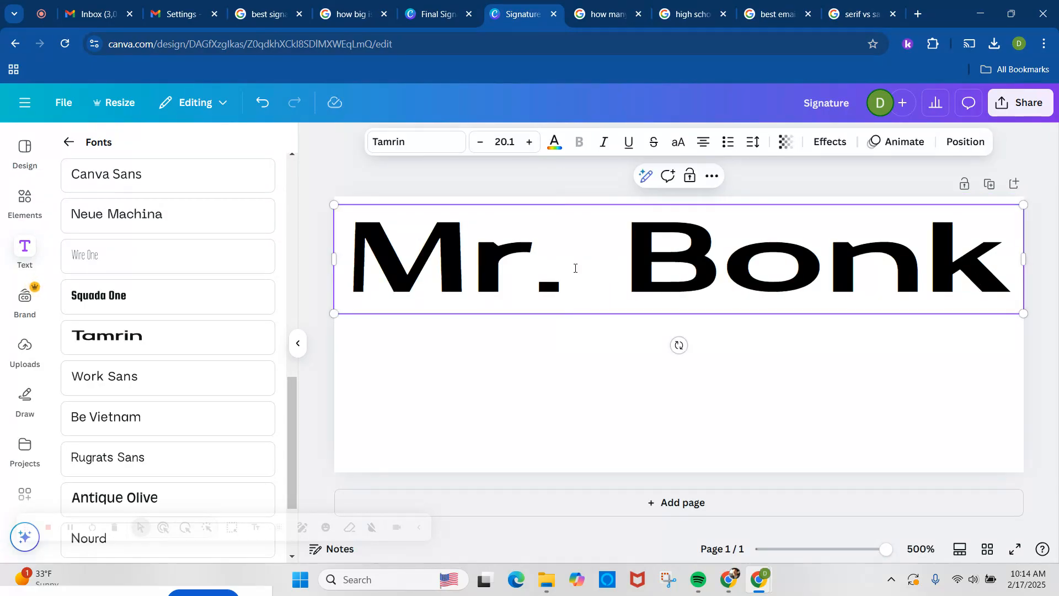
key("BackSpace")
key("BackSpace")
key("BackSpace")
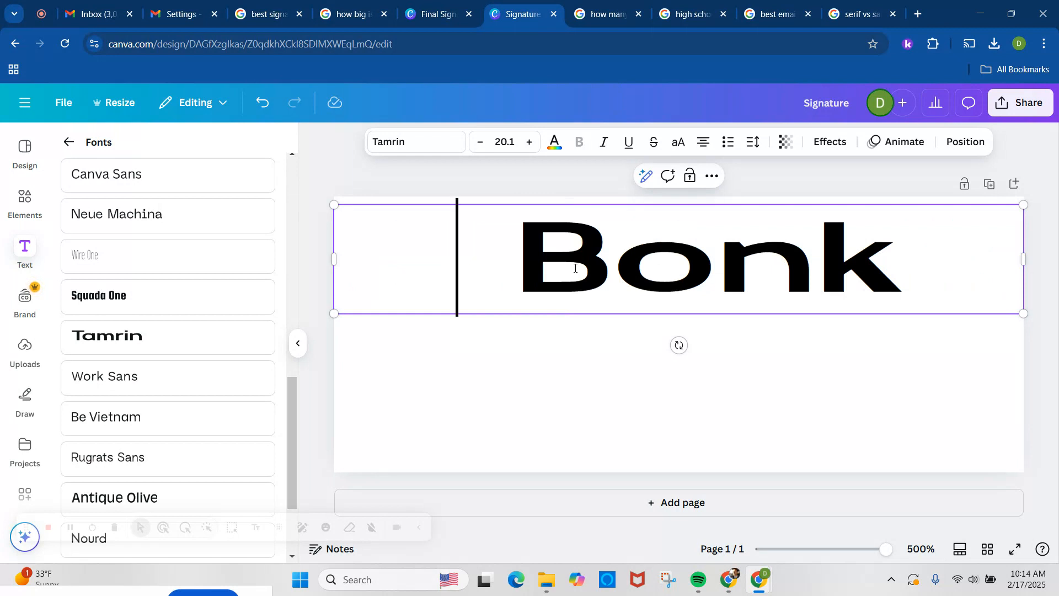
type("Derek")
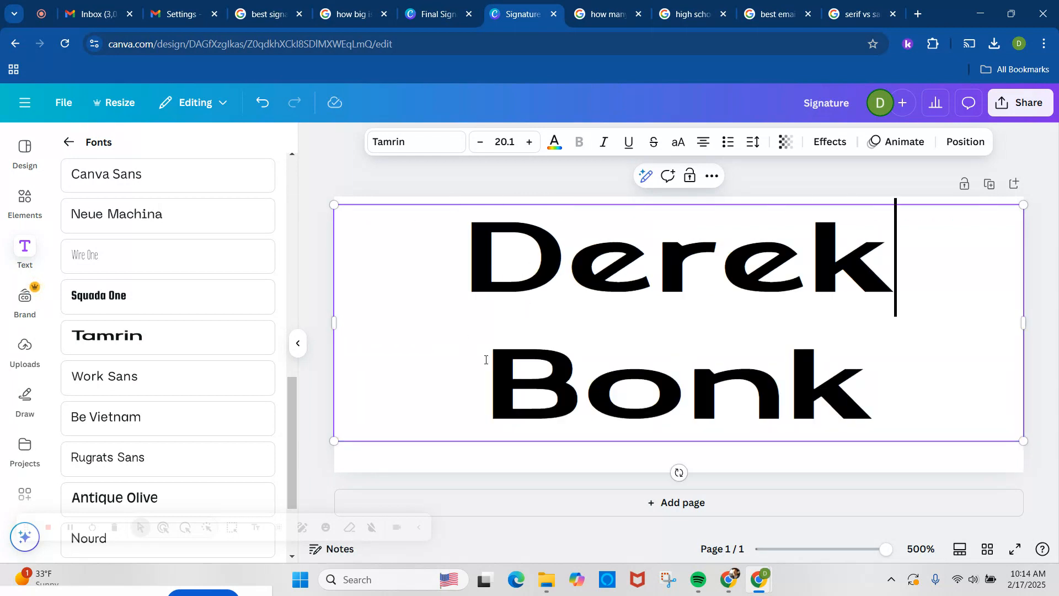
- Reduce the font size of the full name to 15.1 so it fits on one line
left_click(491, 291)
left_click_drag(491, 291, 879, 396)
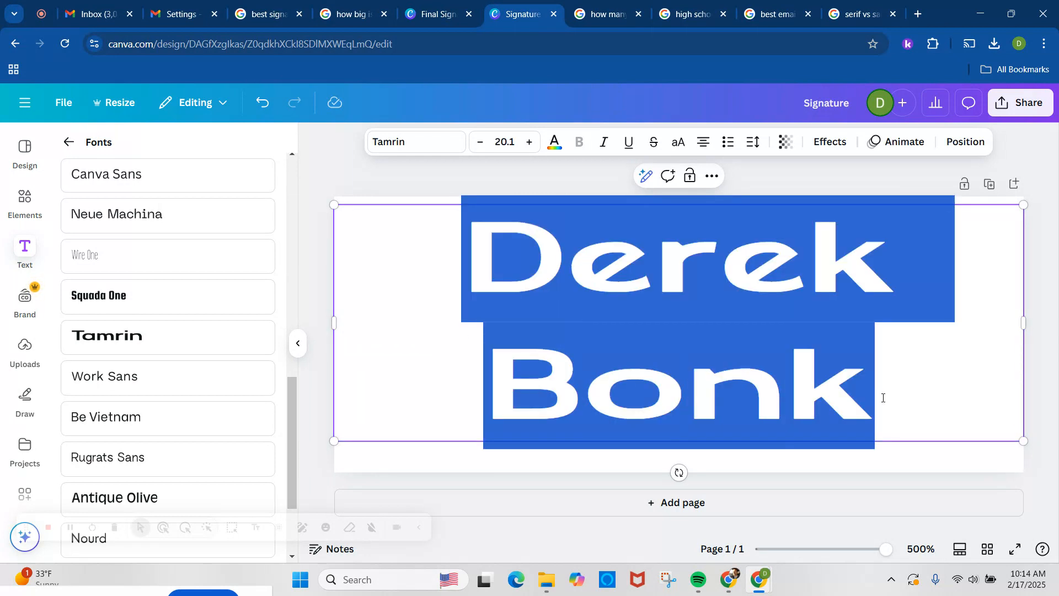
left_click(476, 143)
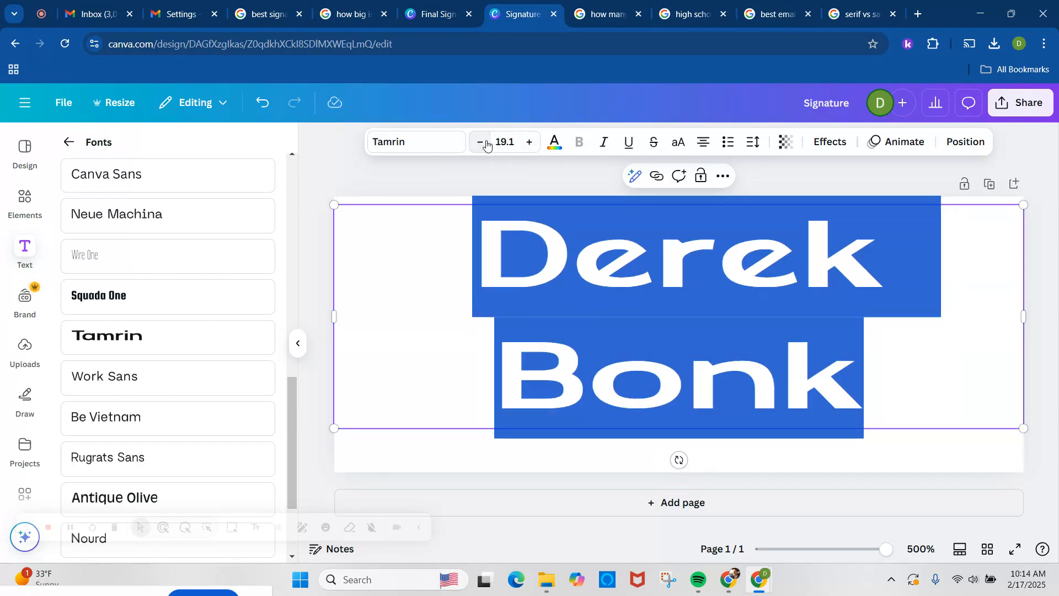
left_click(484, 142)
left_click(481, 144)
left_click(478, 147)
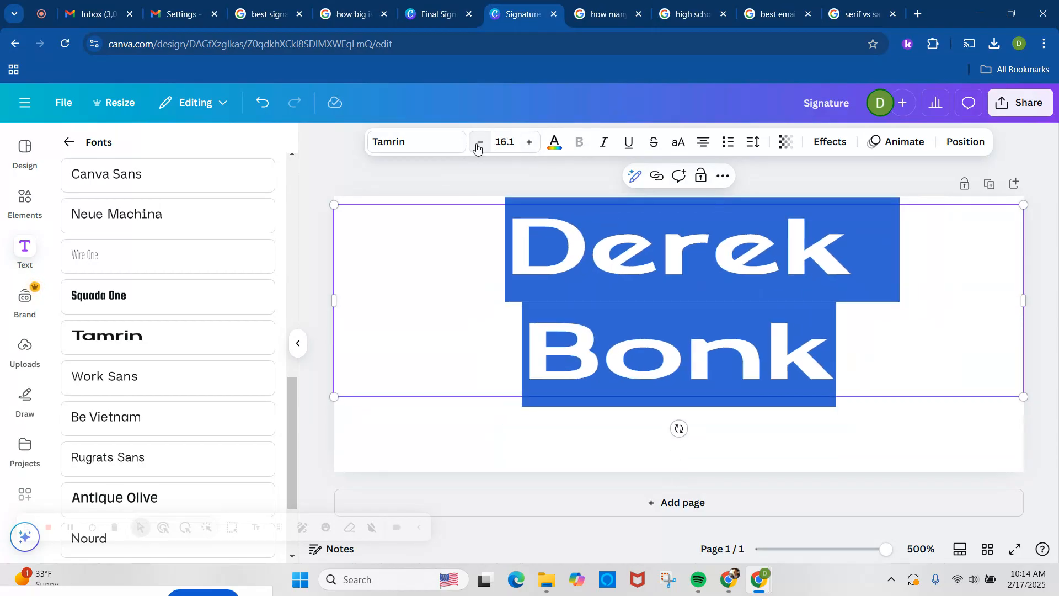
left_click(476, 146)
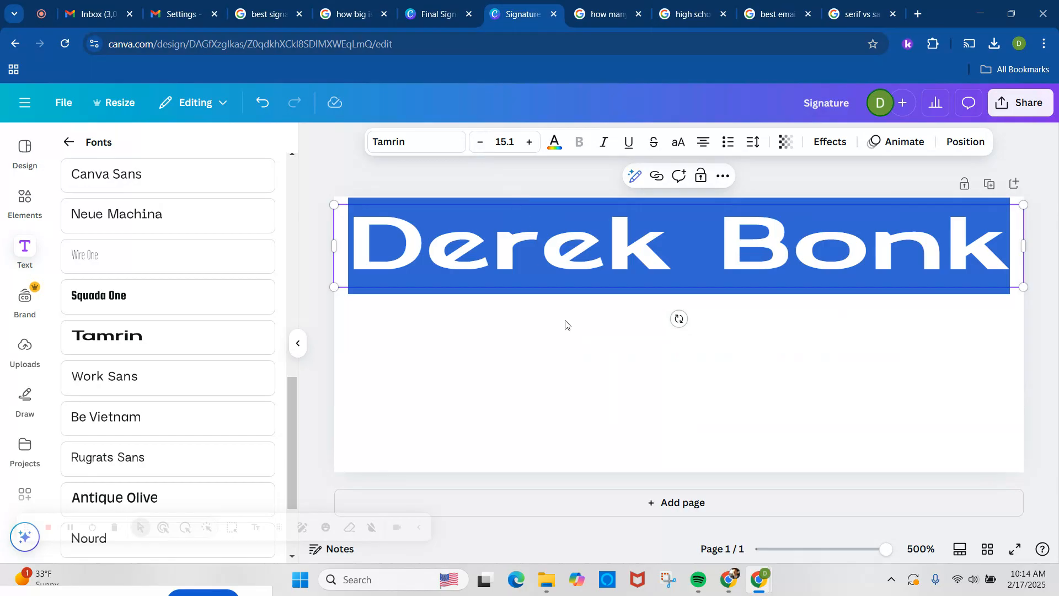
left_click(571, 359)
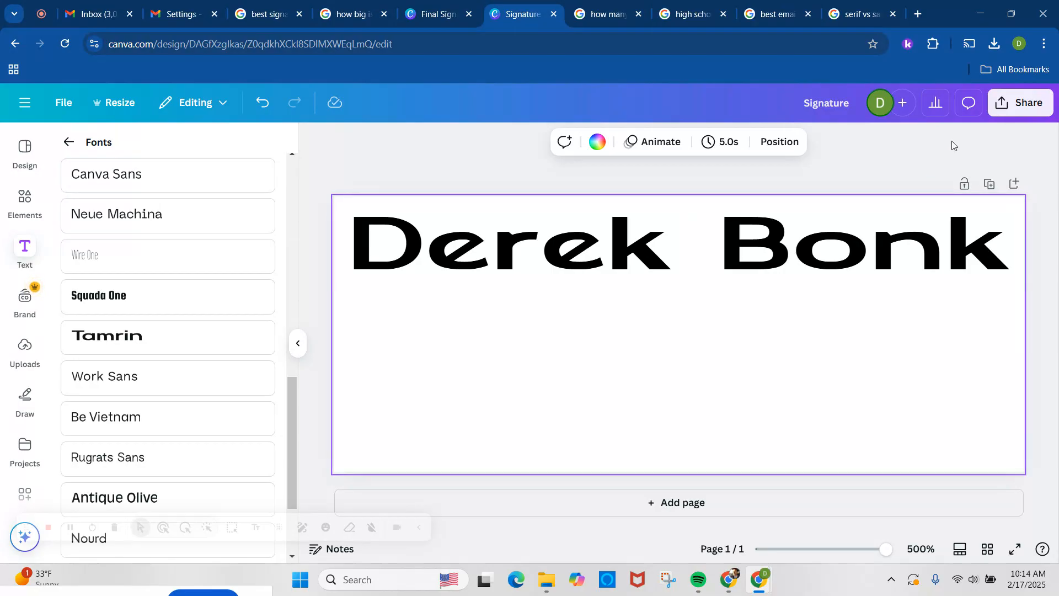
- Download the signature design as a PNG at size 1 (200 × 80 px)
left_click(1012, 103)
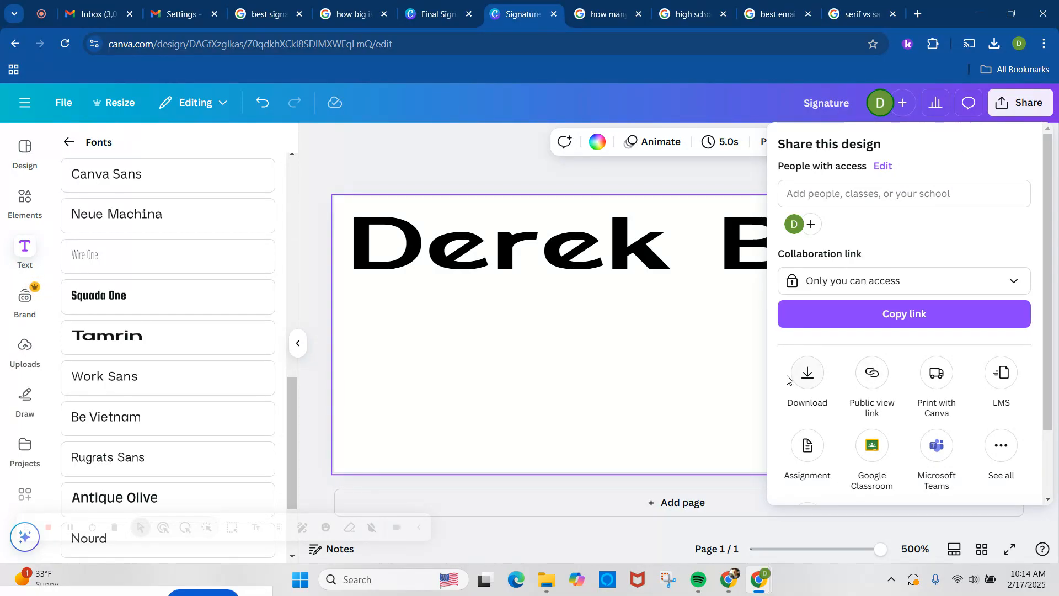
left_click(807, 374)
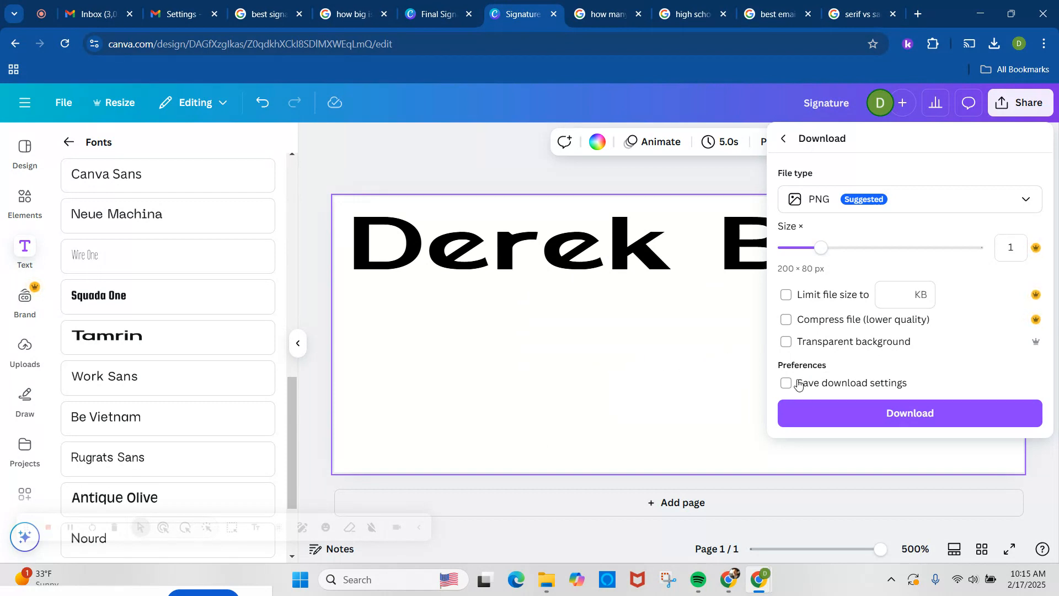
left_click(840, 412)
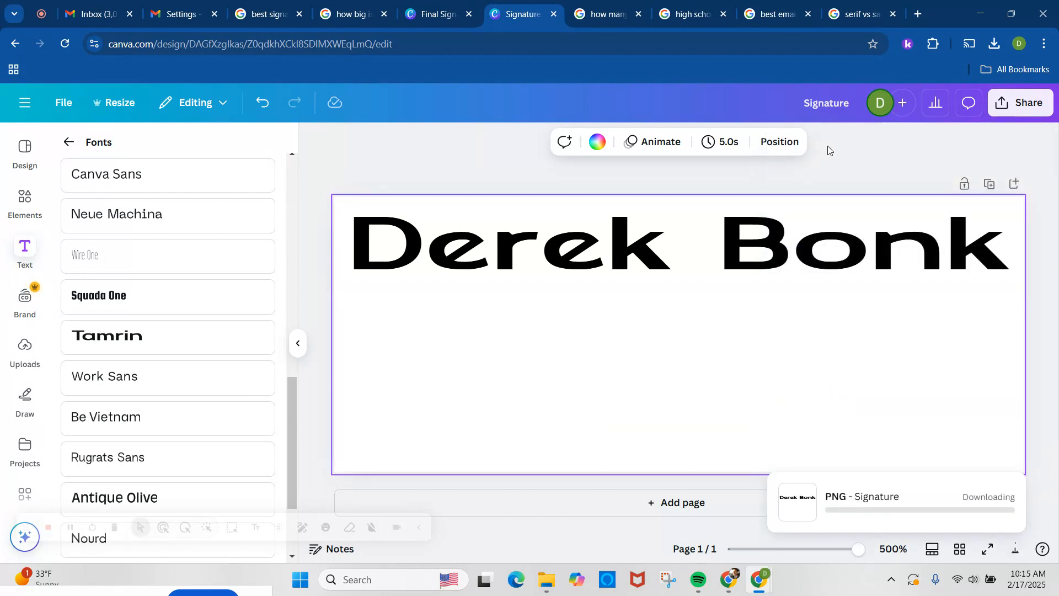
- Check the design's title and look at the downloaded Signature image in the Downloads folder
left_click(822, 102)
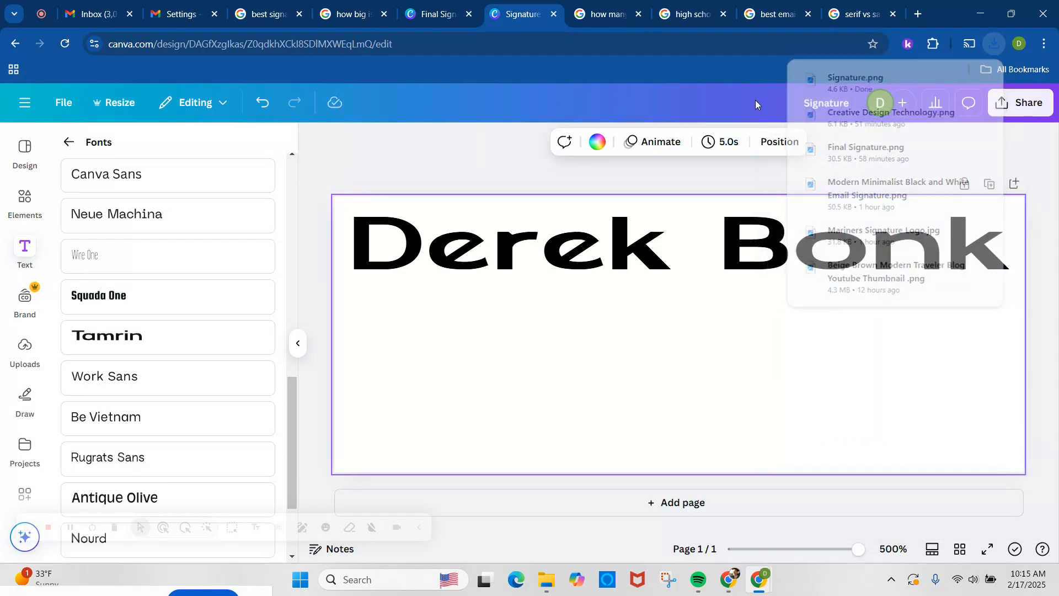
left_click_drag(853, 107, 788, 113)
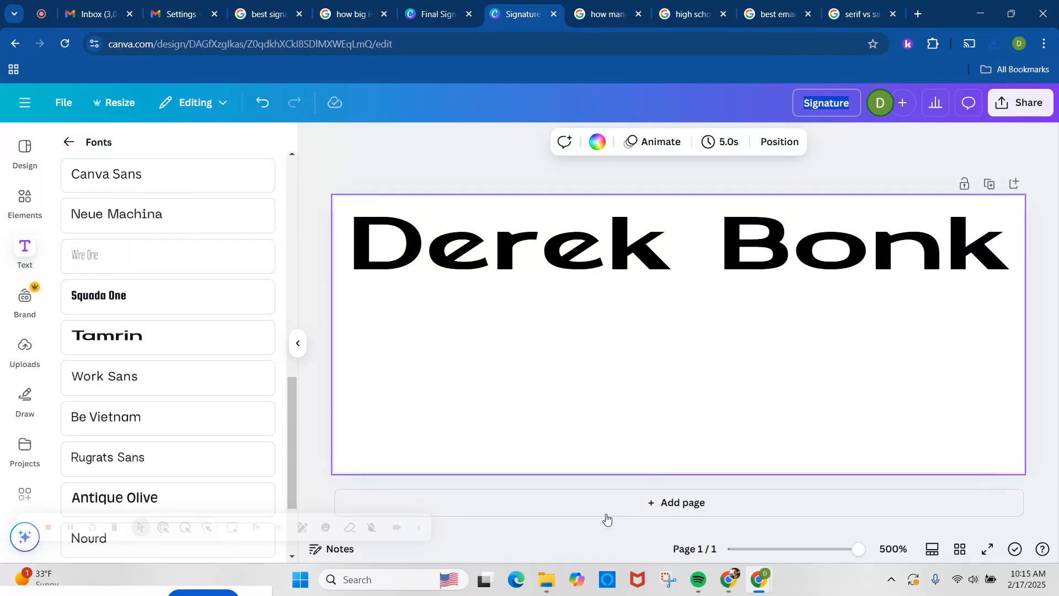
left_click(546, 580)
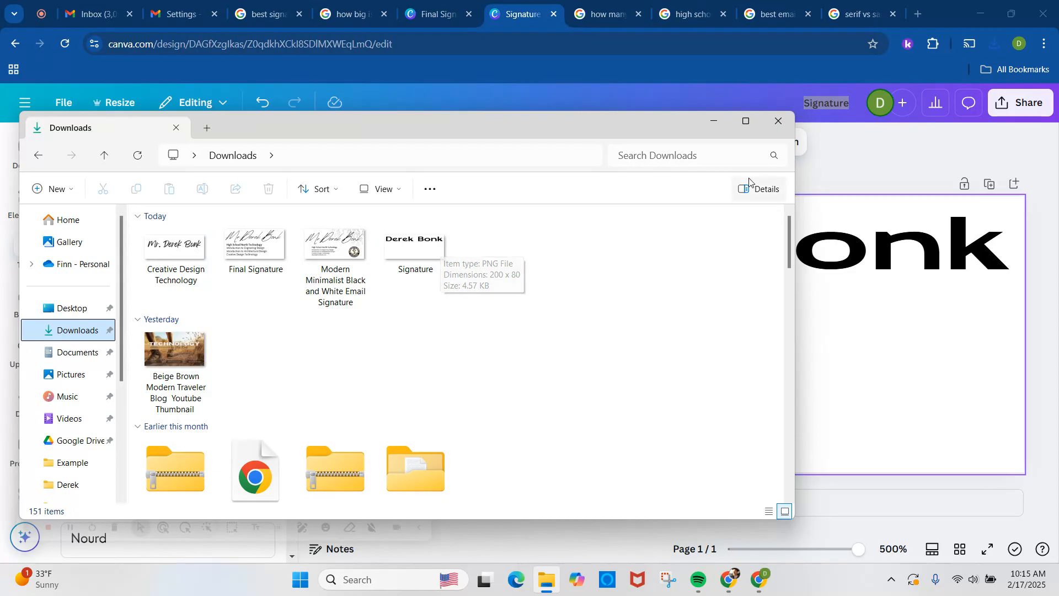
left_click(777, 121)
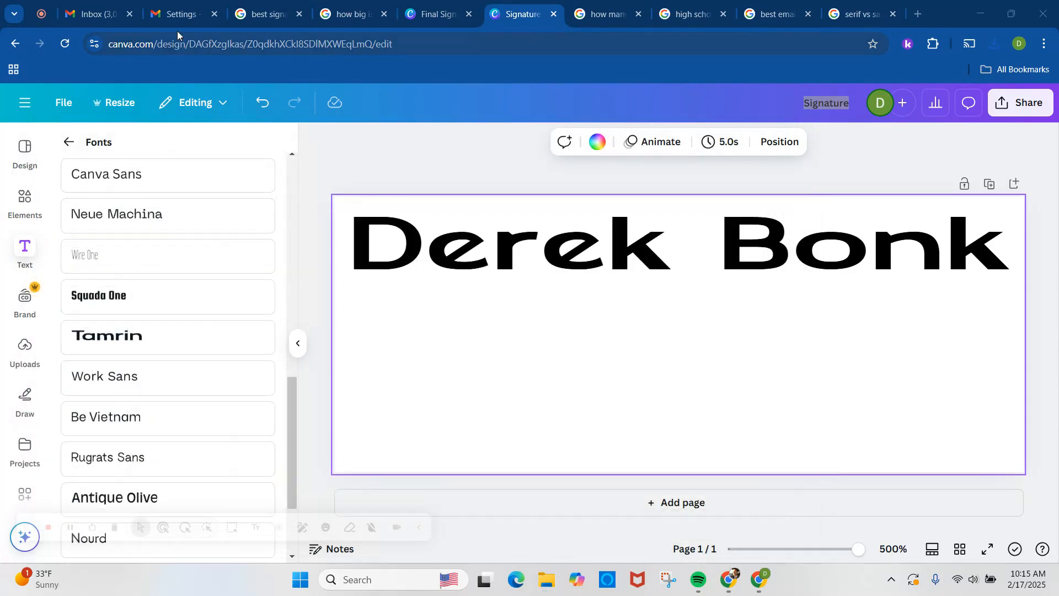
- Switch to Gmail's settings and add Signature.png to the email signature by uploading it from Downloads, allowing anyone to view it
left_click(177, 21)
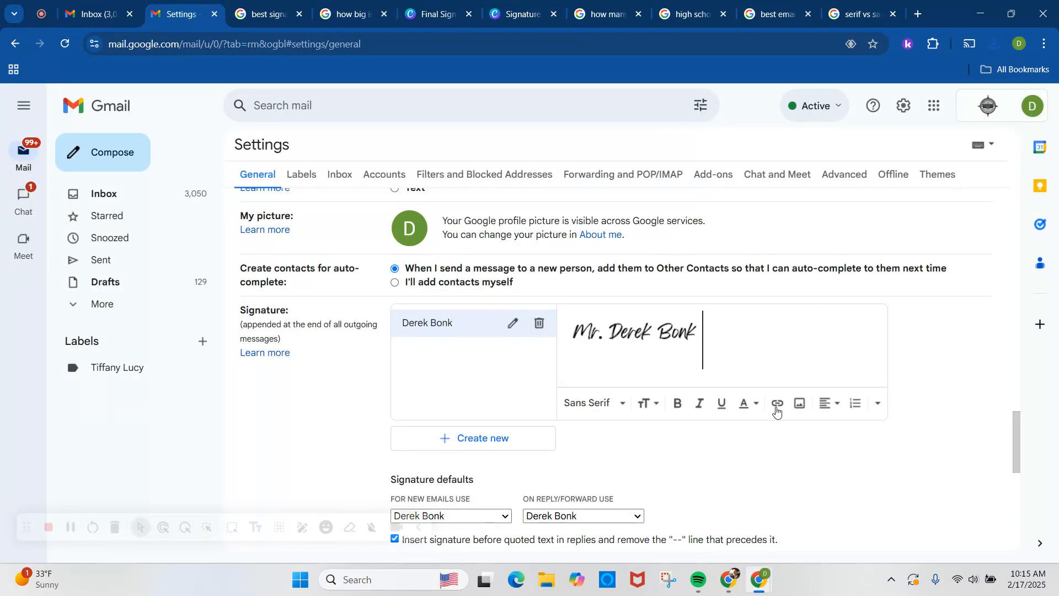
left_click(800, 404)
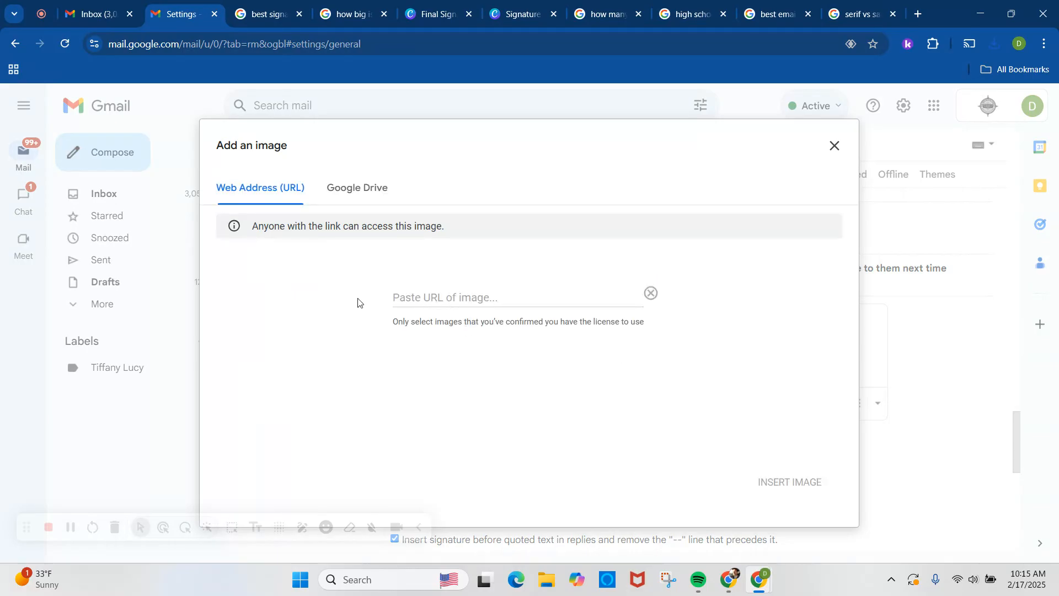
left_click(833, 146)
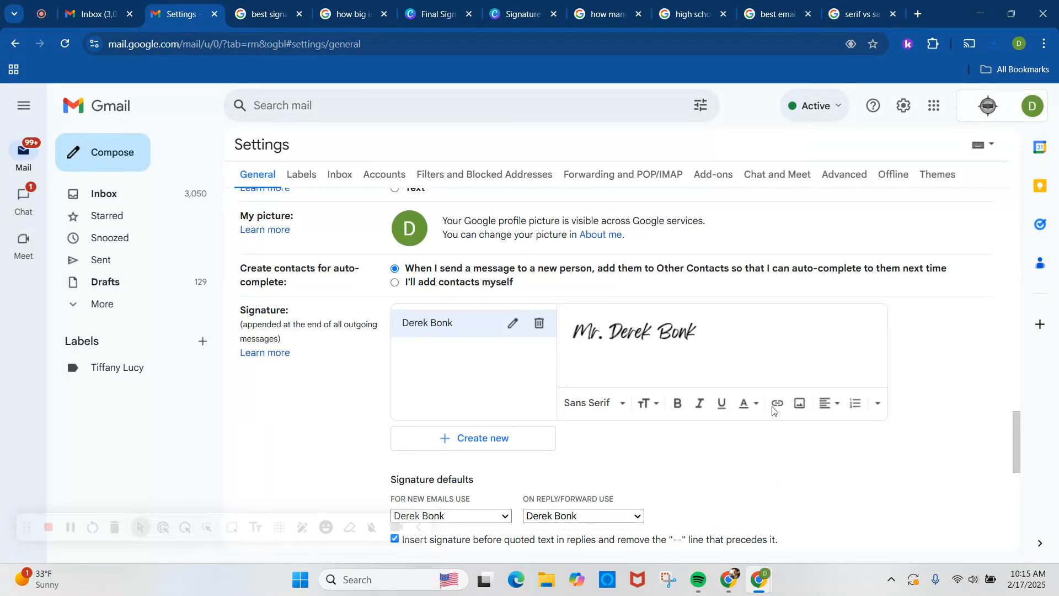
left_click(798, 406)
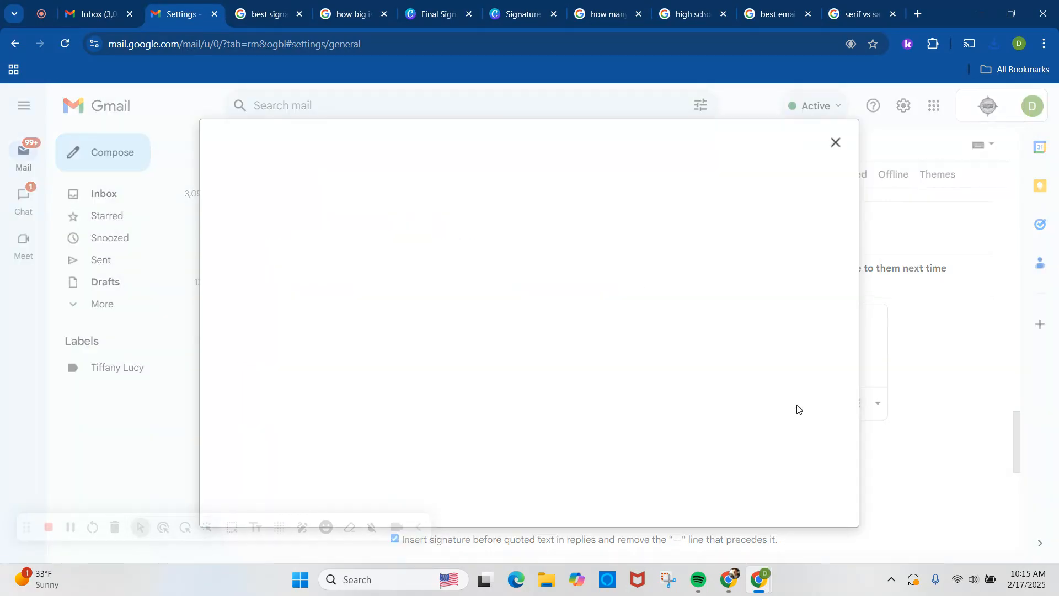
left_click(328, 185)
left_click(259, 268)
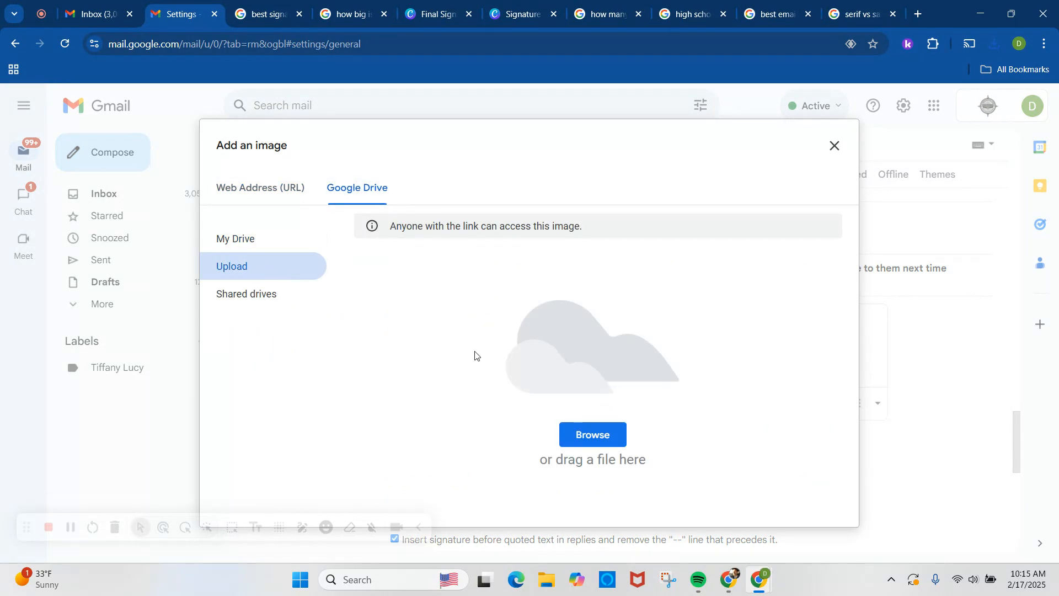
left_click(593, 434)
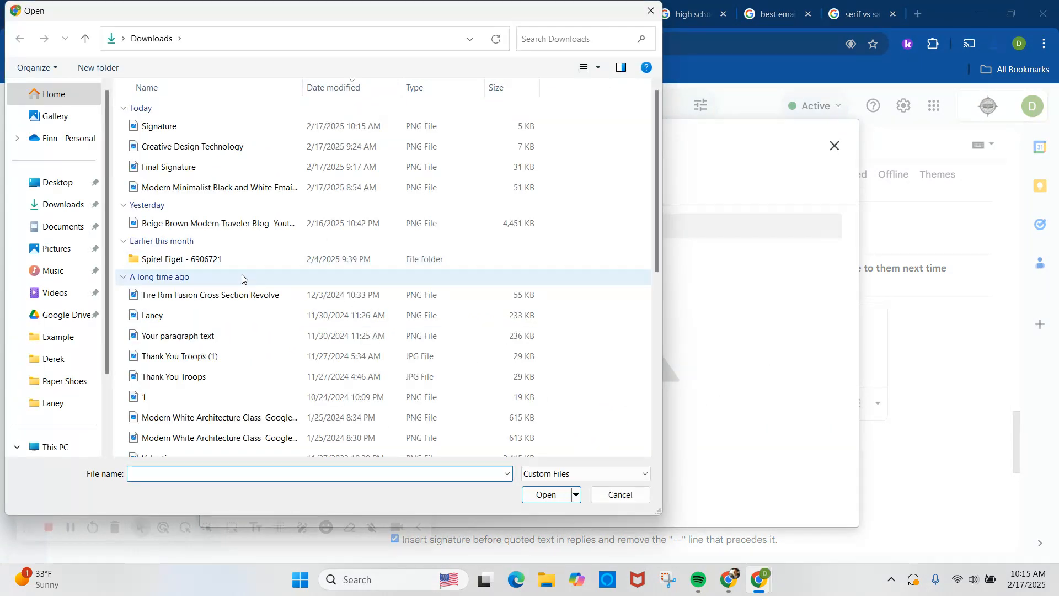
left_click(161, 127)
left_click(551, 499)
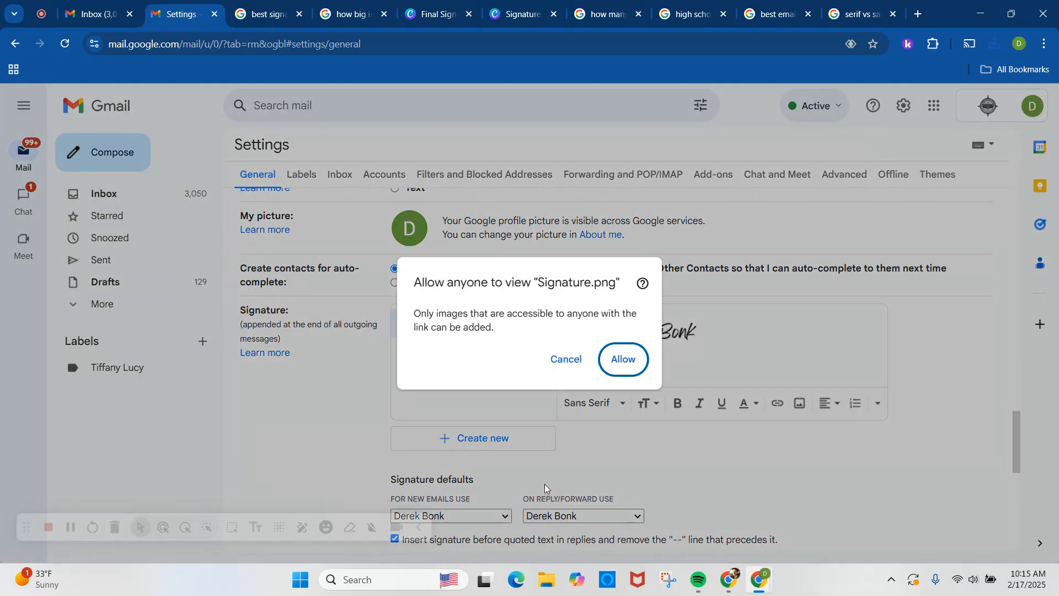
left_click(622, 360)
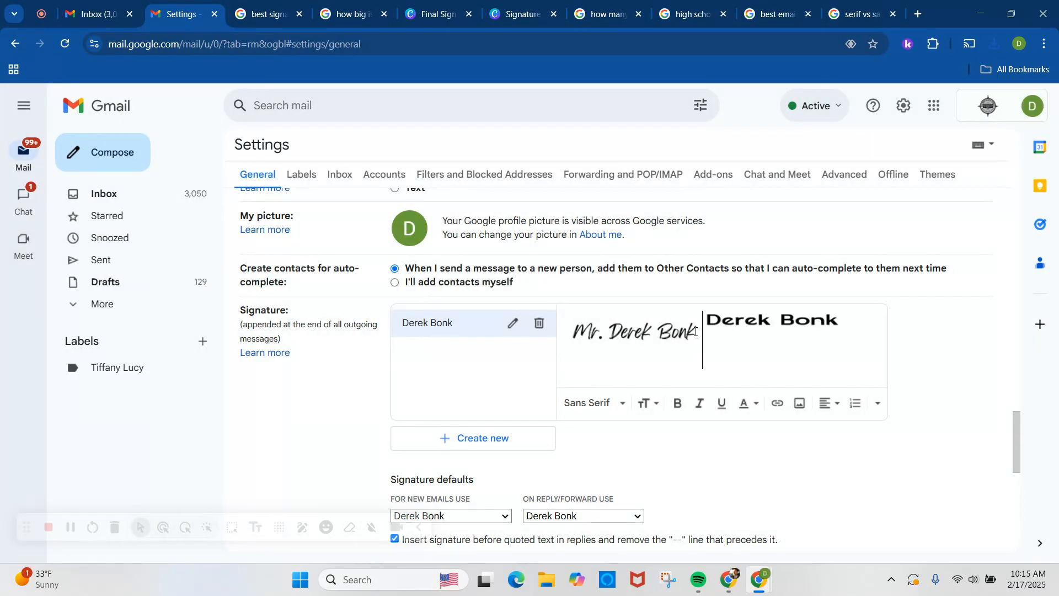
- Delete the old handwriting-style name image from the signature and save the settings changes
left_click(696, 331)
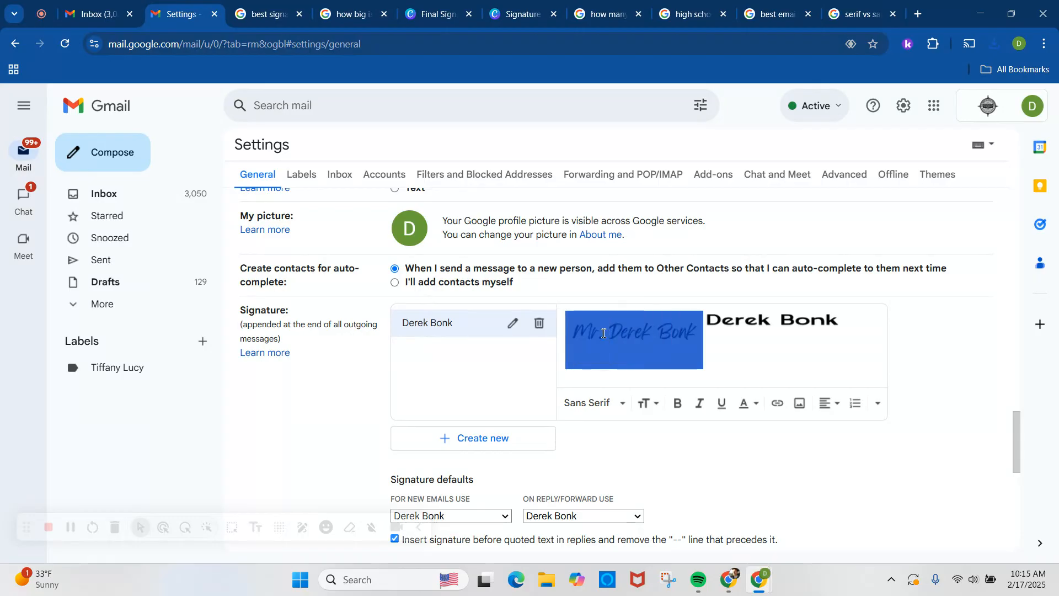
key("BackSpace")
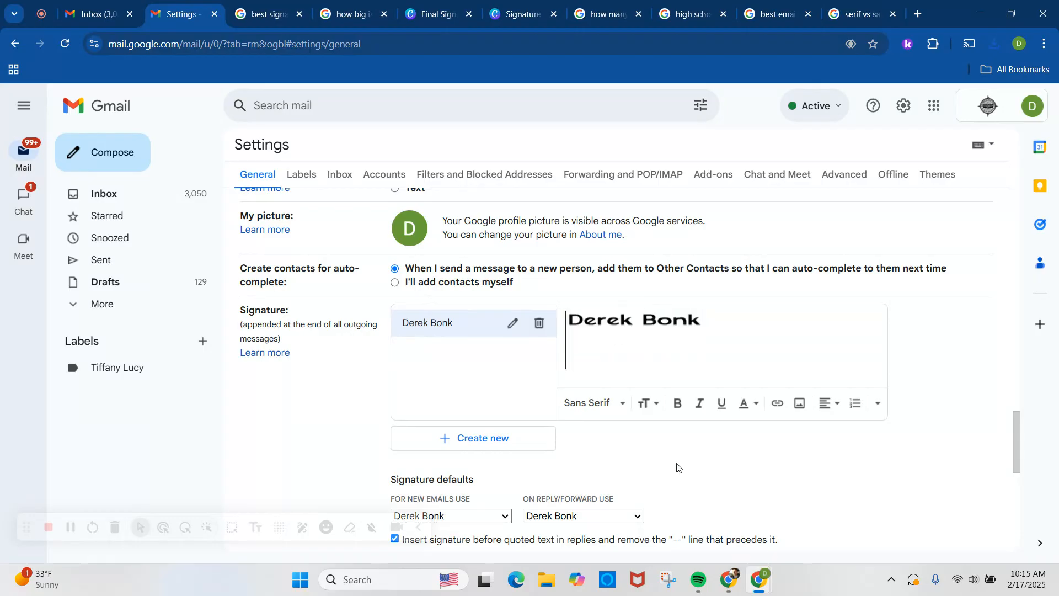
scroll(677, 468, "down", 8)
left_click(609, 479)
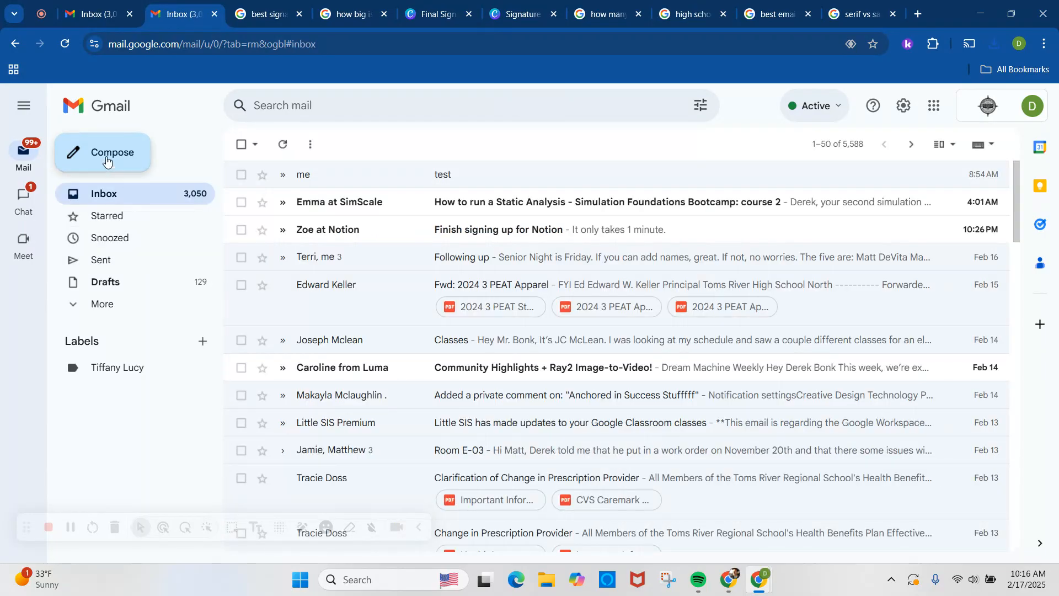
- Compose a test message with a greeting line to the recipient and a blank line above the signature, and close it
left_click(106, 162)
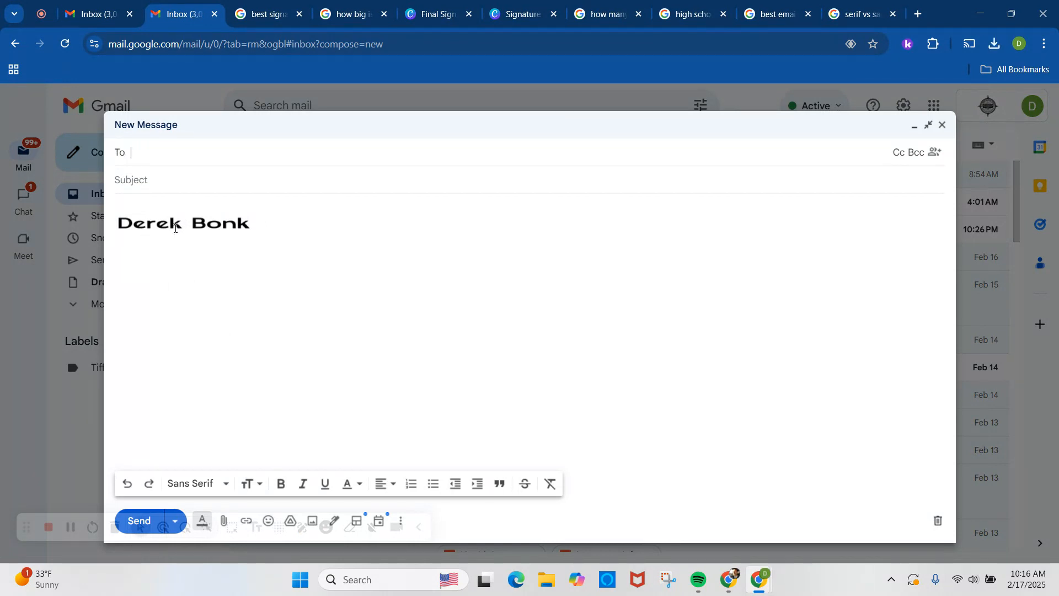
left_click(138, 201)
type("Mr. Keller,")
key("Return")
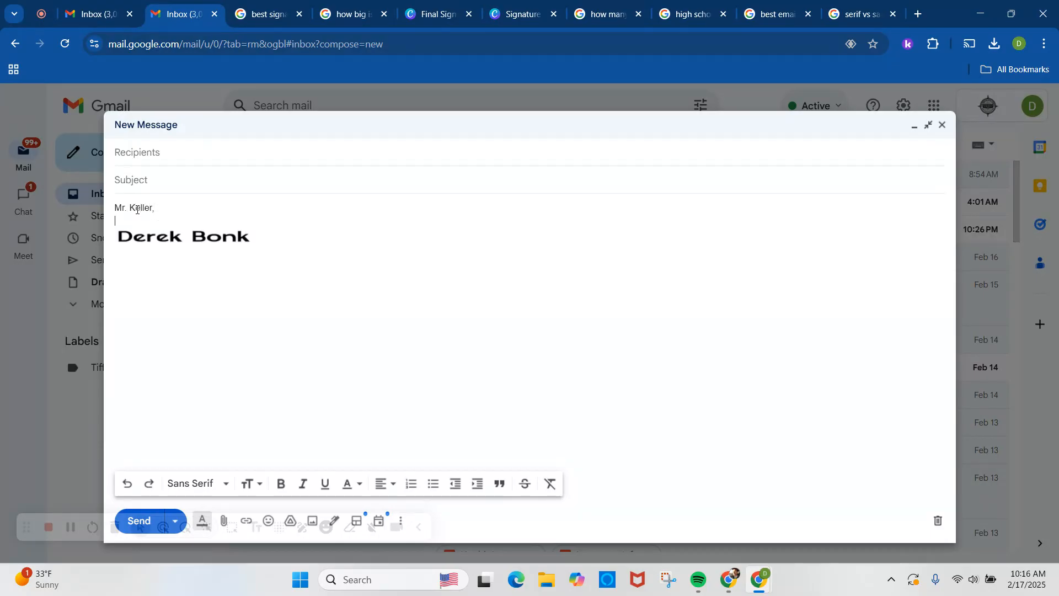
key("Return")
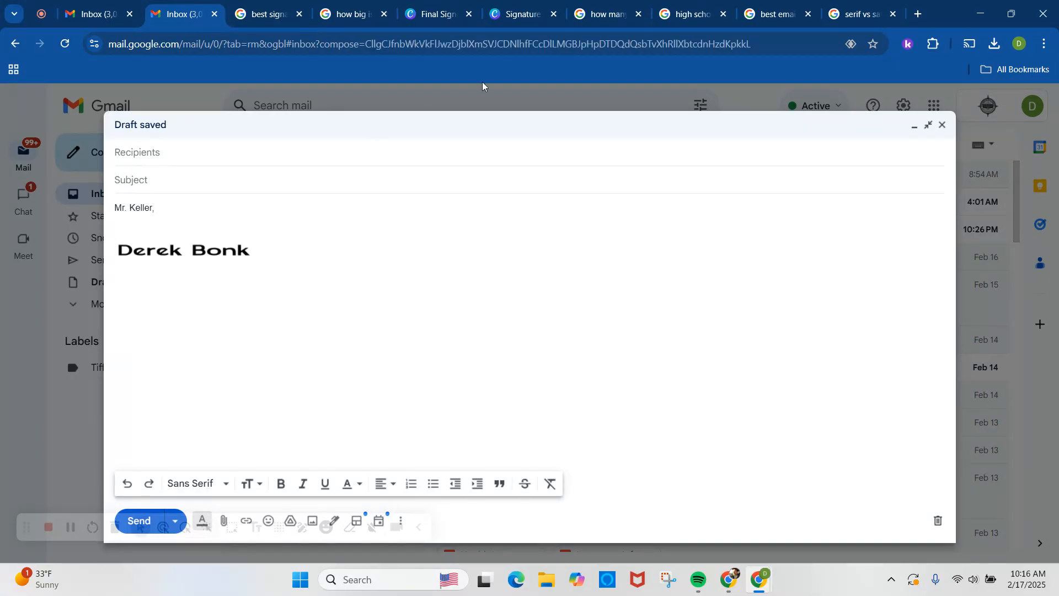
left_click(944, 127)
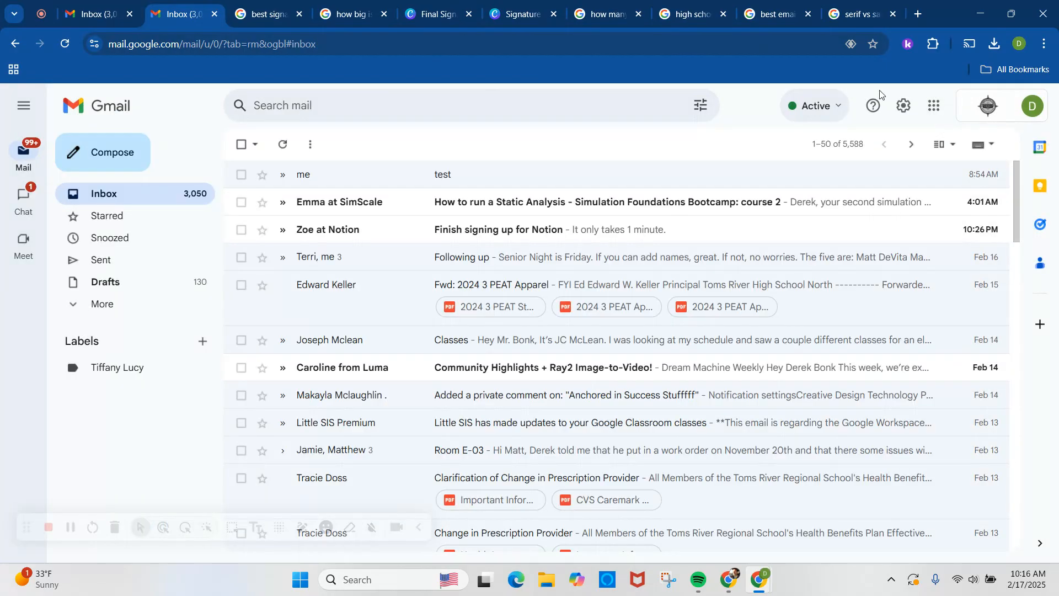
- In the other open Gmail session, close the blank message and set the default text style to Large Tahoma in the general settings
left_click(88, 17)
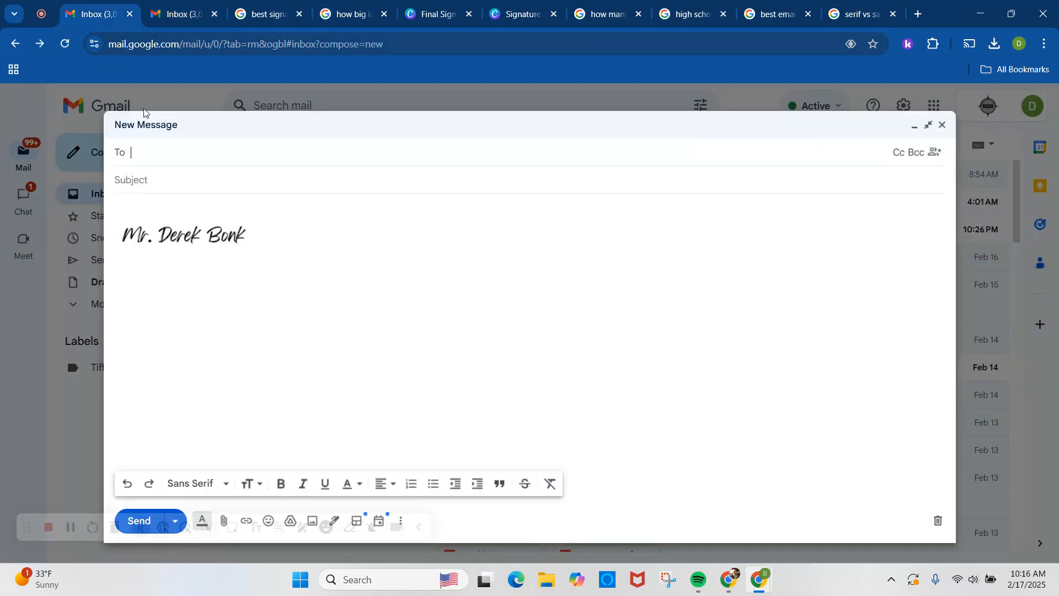
left_click(943, 125)
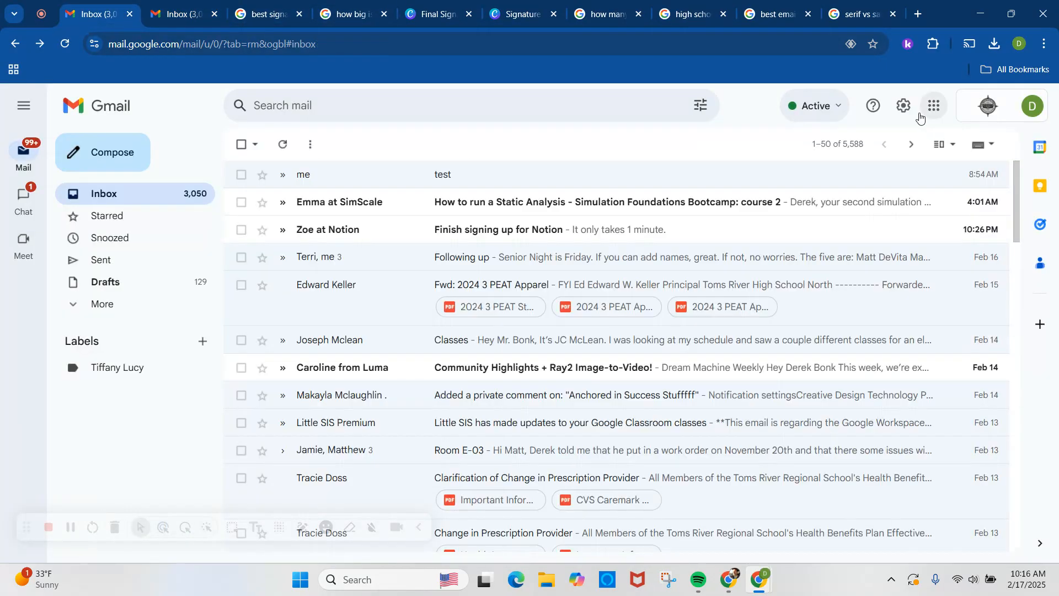
left_click(904, 105)
left_click(911, 175)
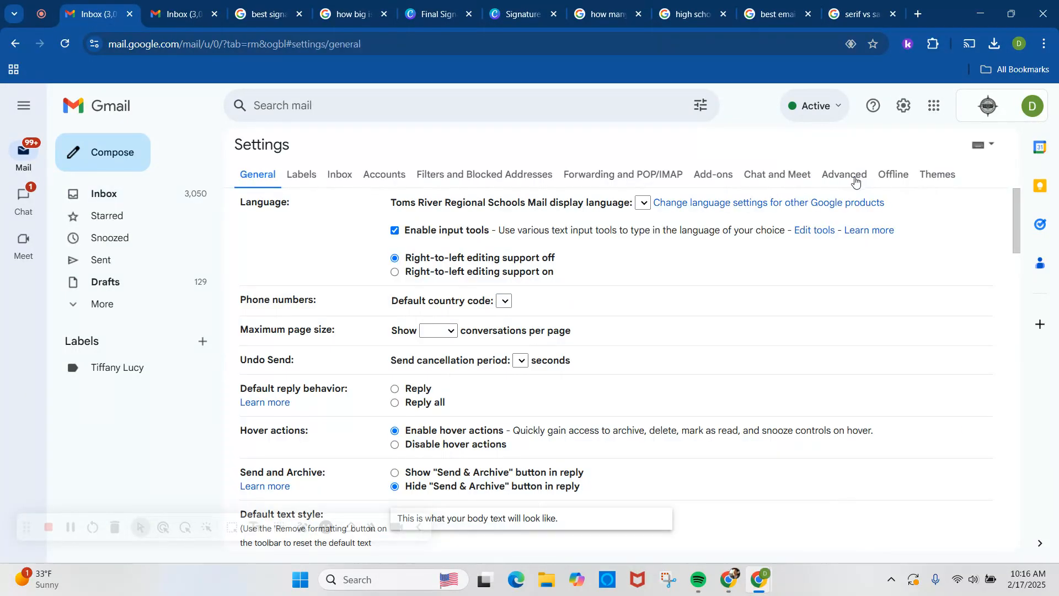
scroll(516, 356, "down", 1)
scroll(516, 356, "down", 3)
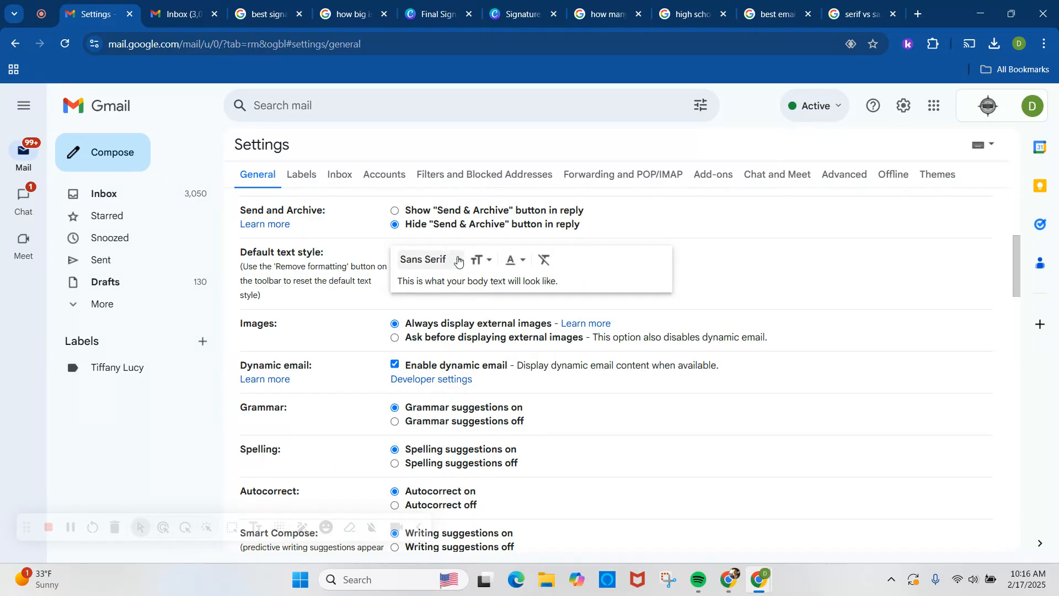
left_click(490, 265)
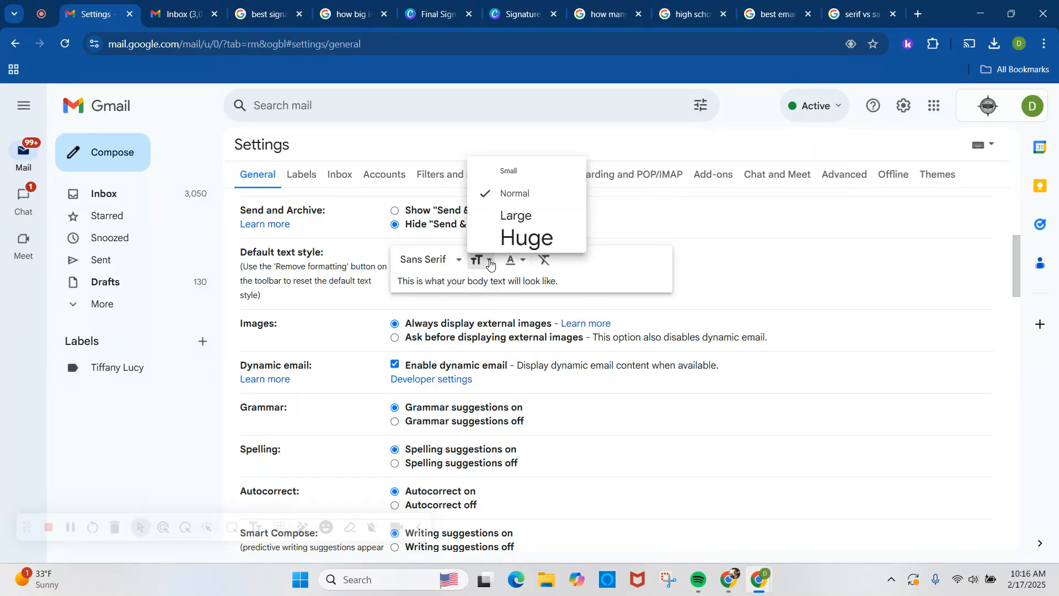
left_click(497, 217)
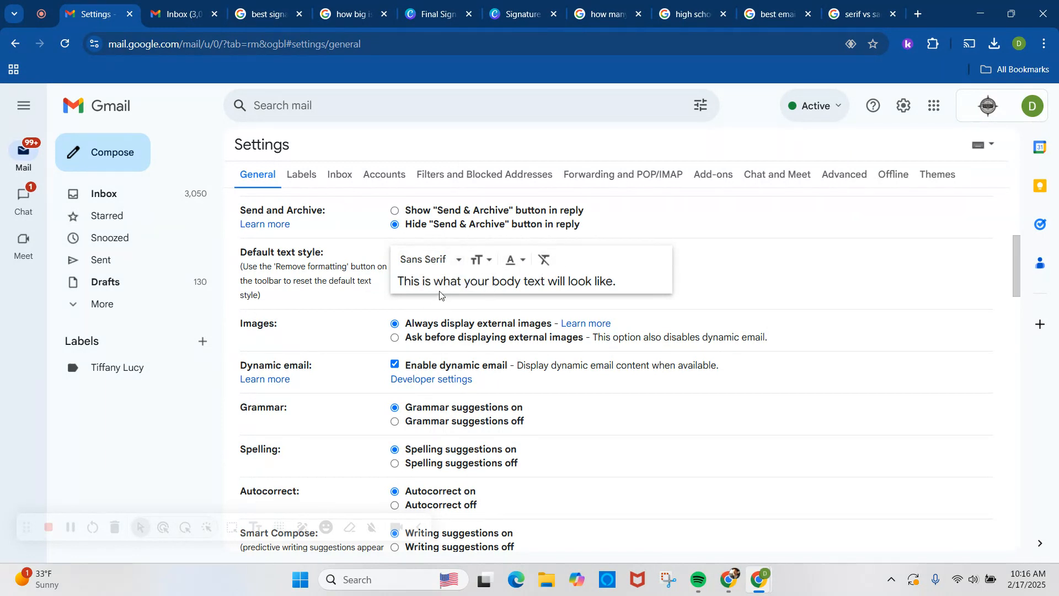
left_click(431, 260)
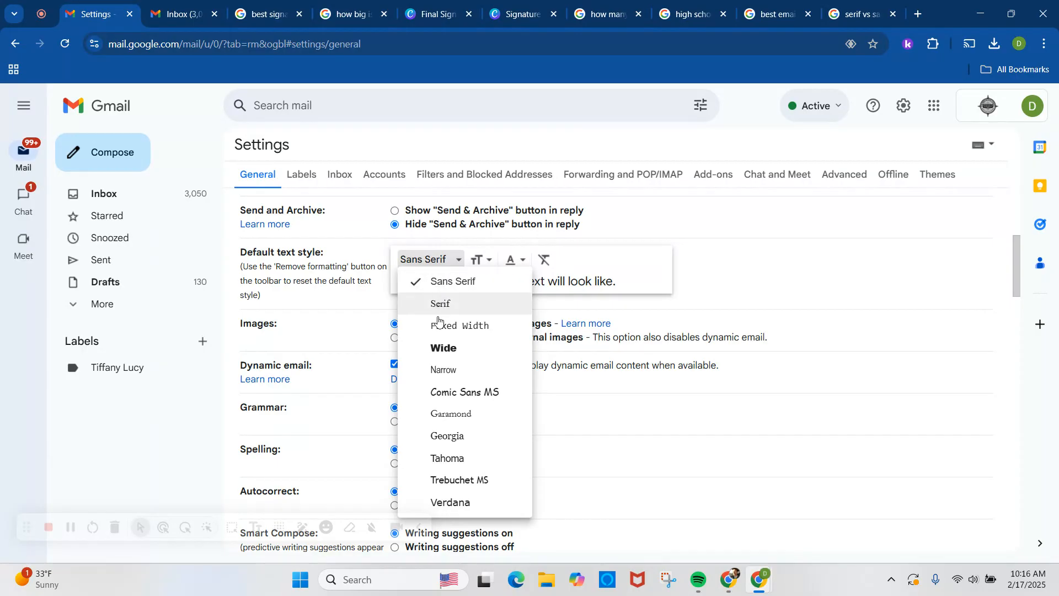
left_click(438, 467)
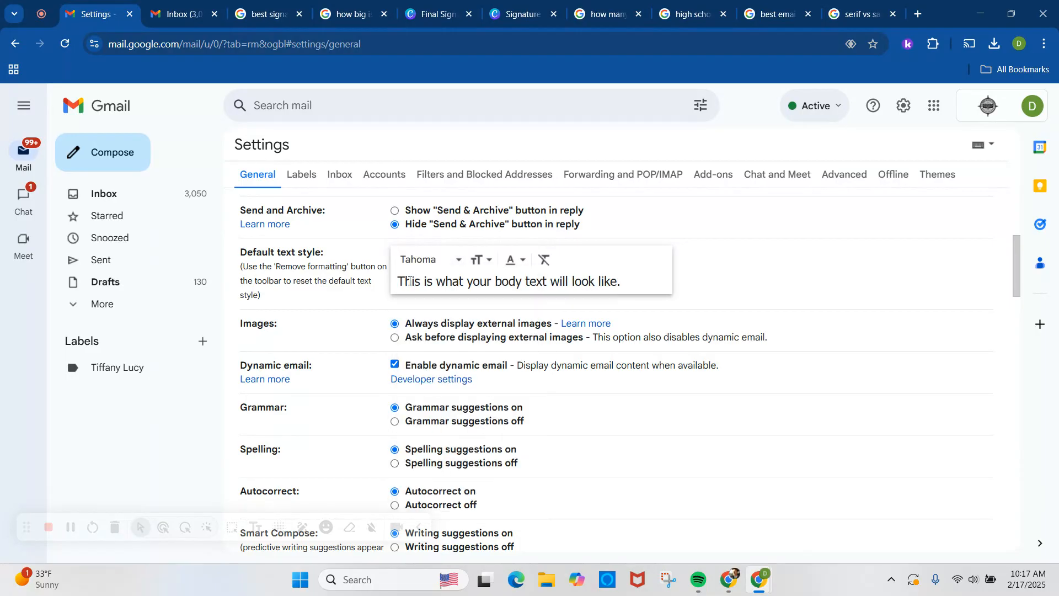
- Set the size of the handwriting-style image in the signature to Medium
scroll(455, 307, "down", 6)
scroll(455, 309, "down", 12)
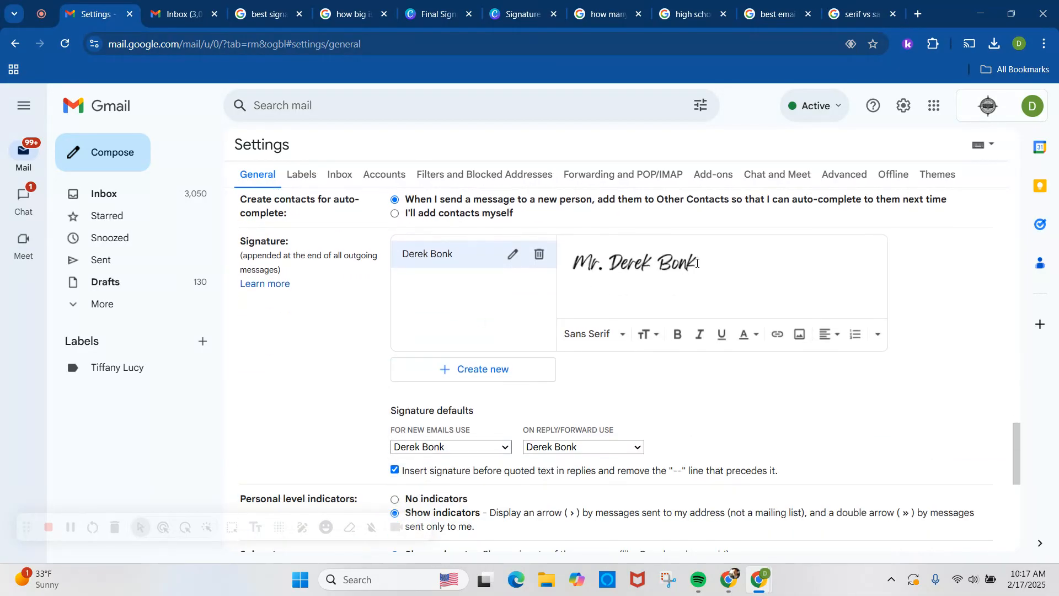
left_click(656, 274)
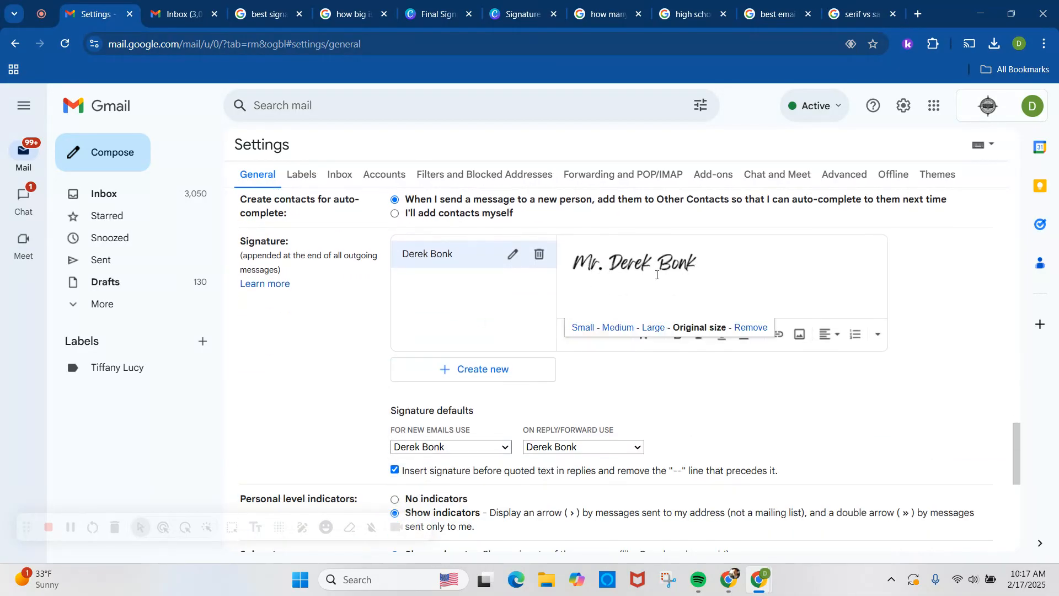
left_click(623, 333)
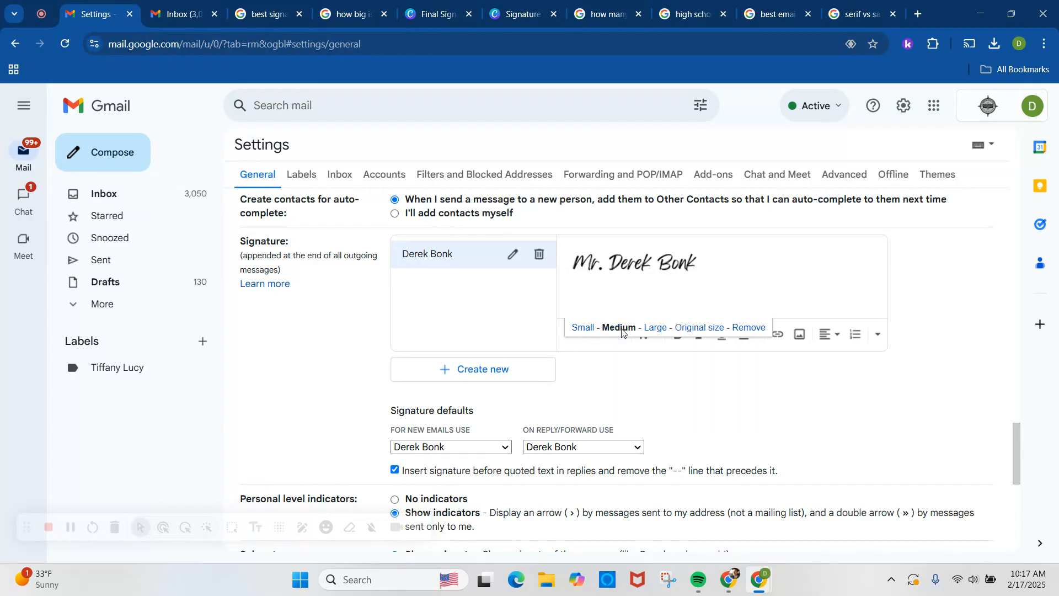
left_click(717, 271)
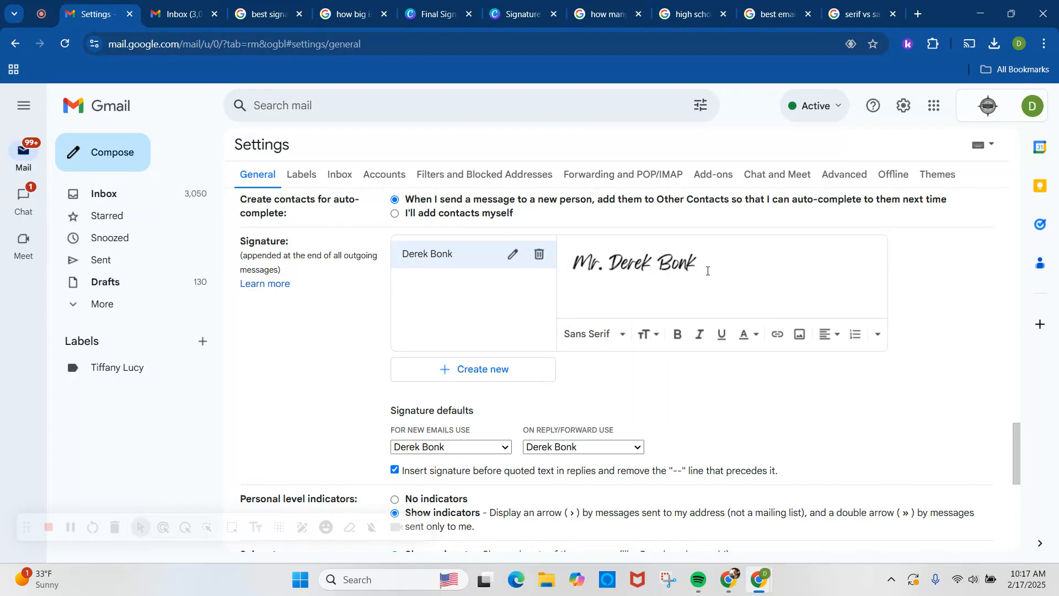
- Apply the Normal text size to the signature content and save the settings changes
left_click_drag(707, 268, 558, 276)
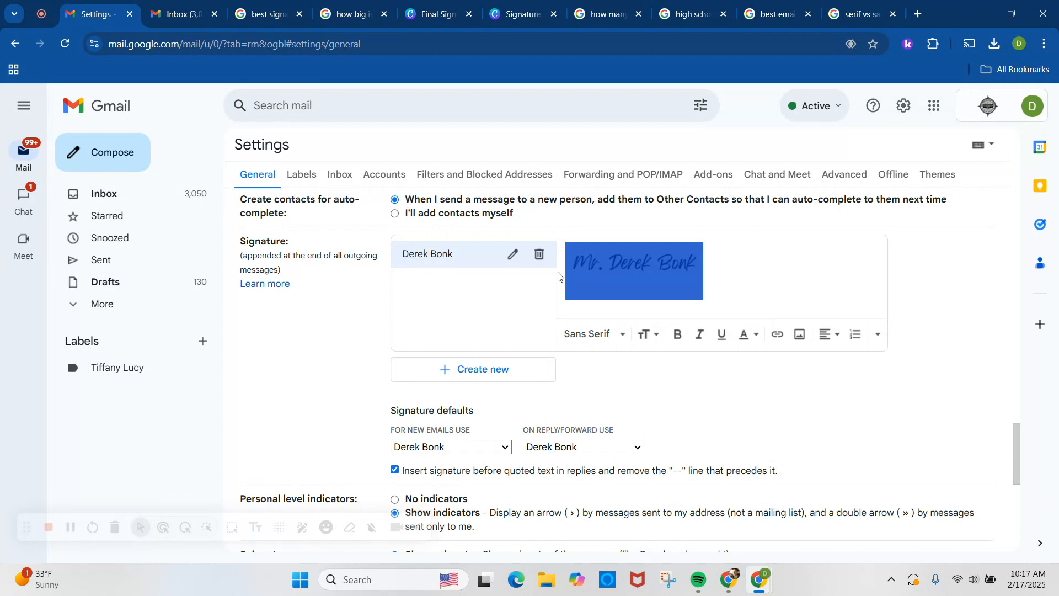
left_click(645, 335)
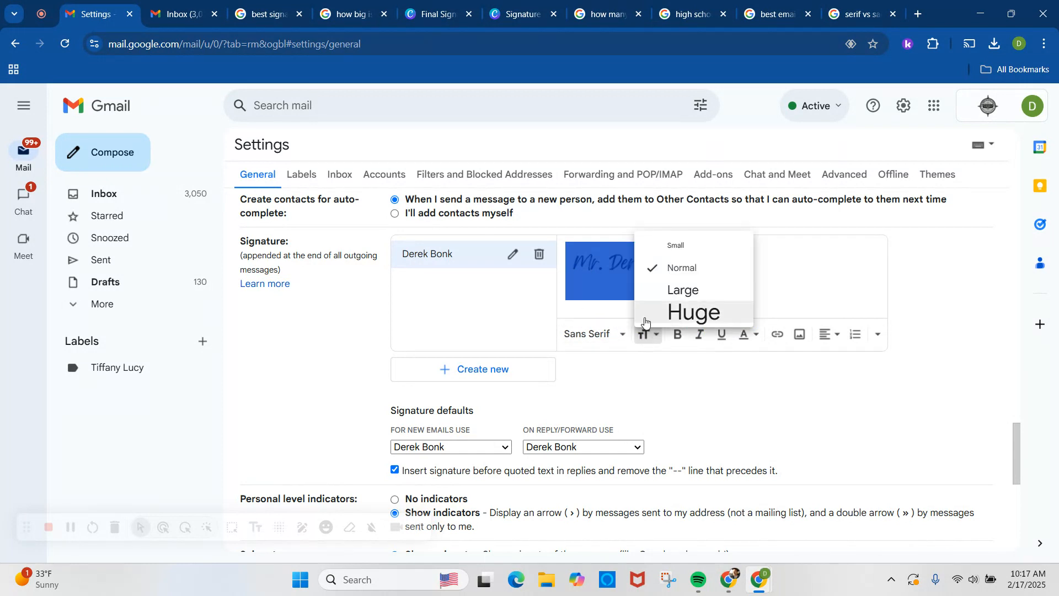
left_click(658, 269)
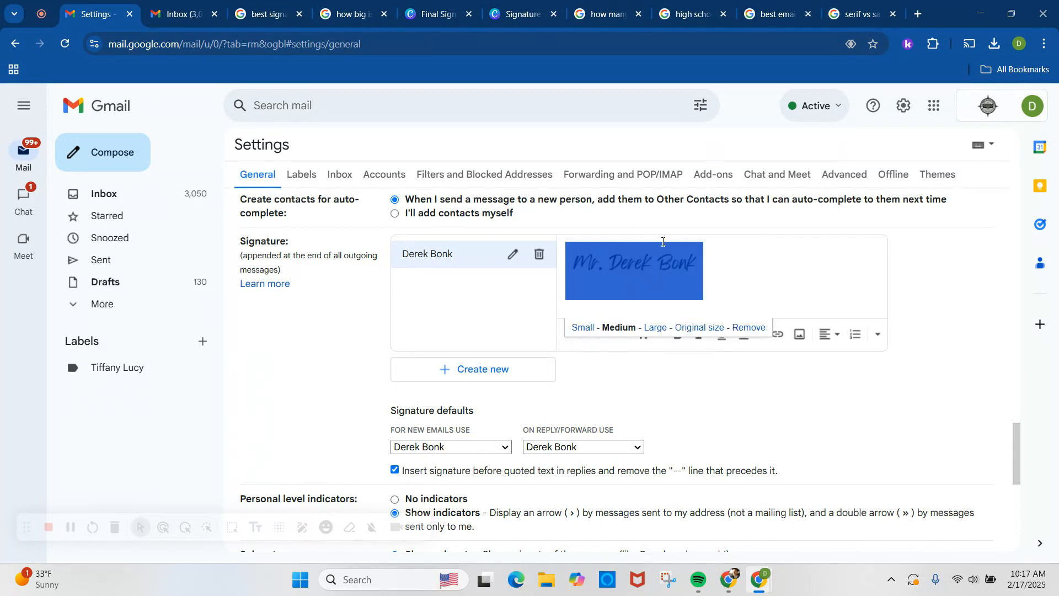
left_click(751, 267)
scroll(462, 338, "down", 6)
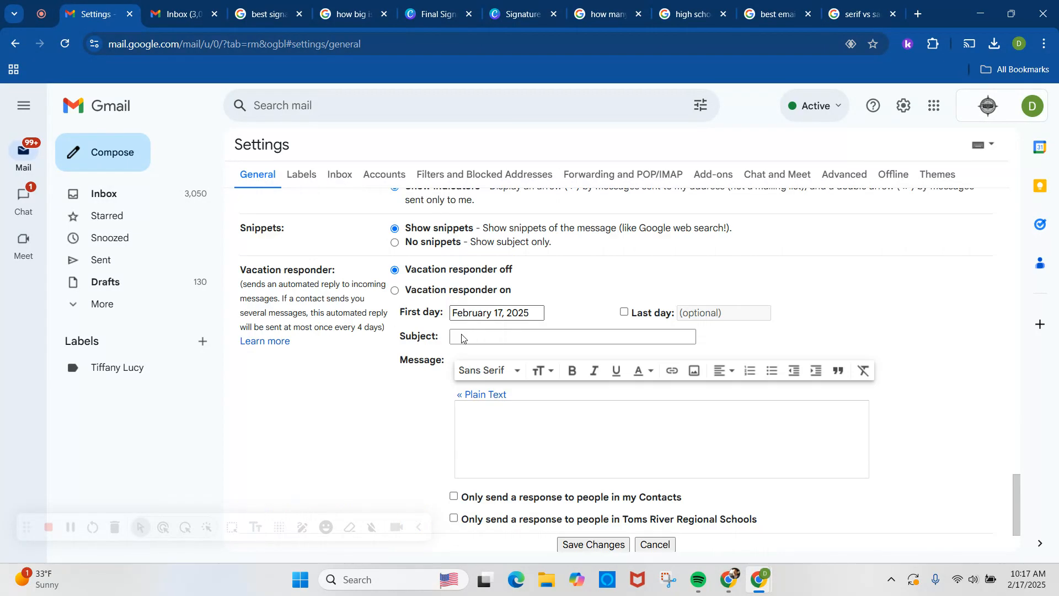
scroll(461, 338, "down", 2)
left_click(598, 477)
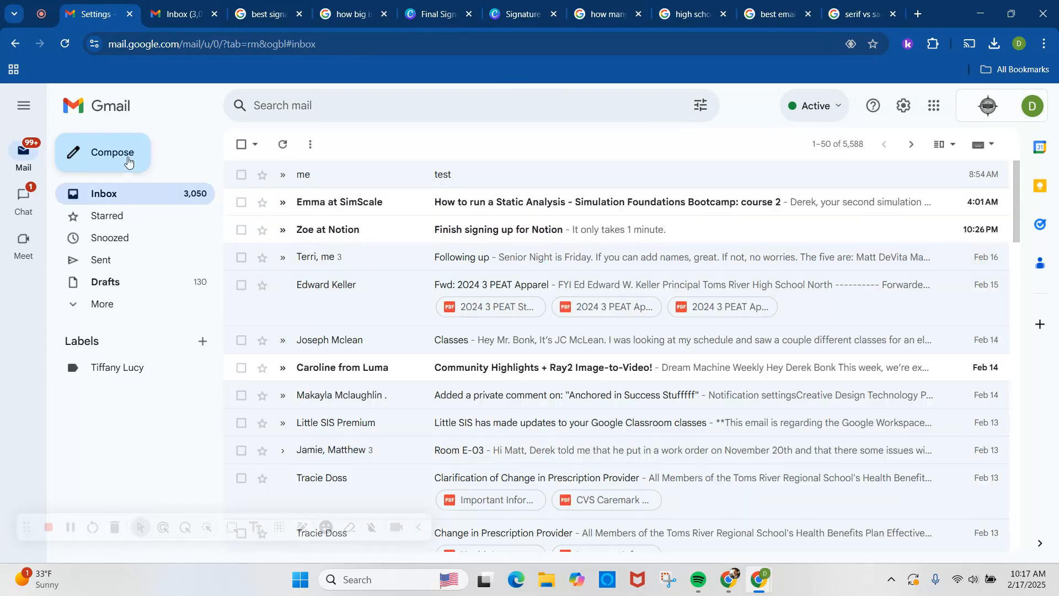
- Check the signature in a new message, close the message, and return to the second Gmail inbox
left_click(127, 160)
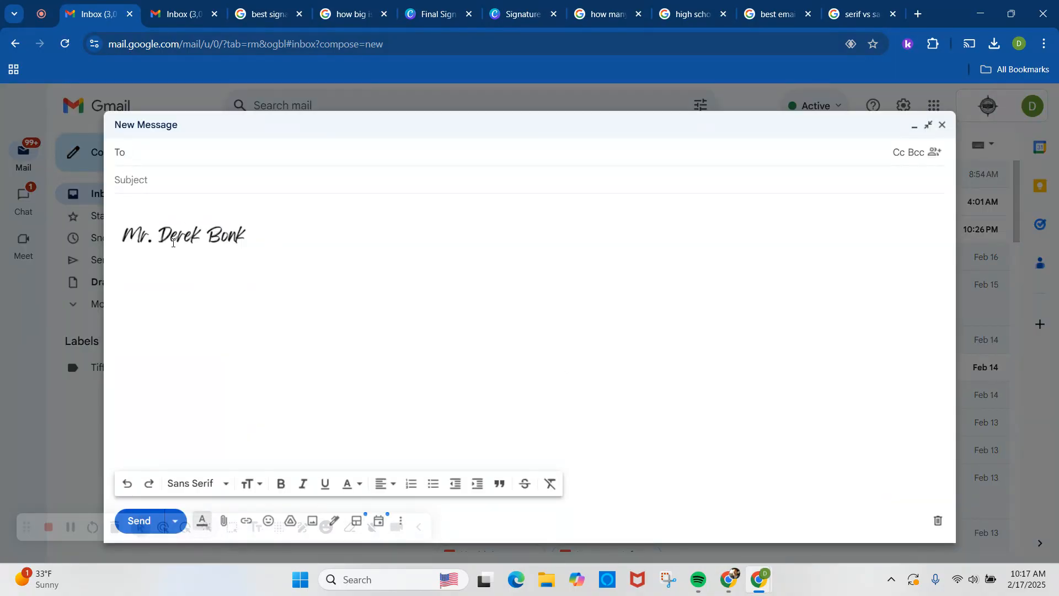
left_click(227, 232)
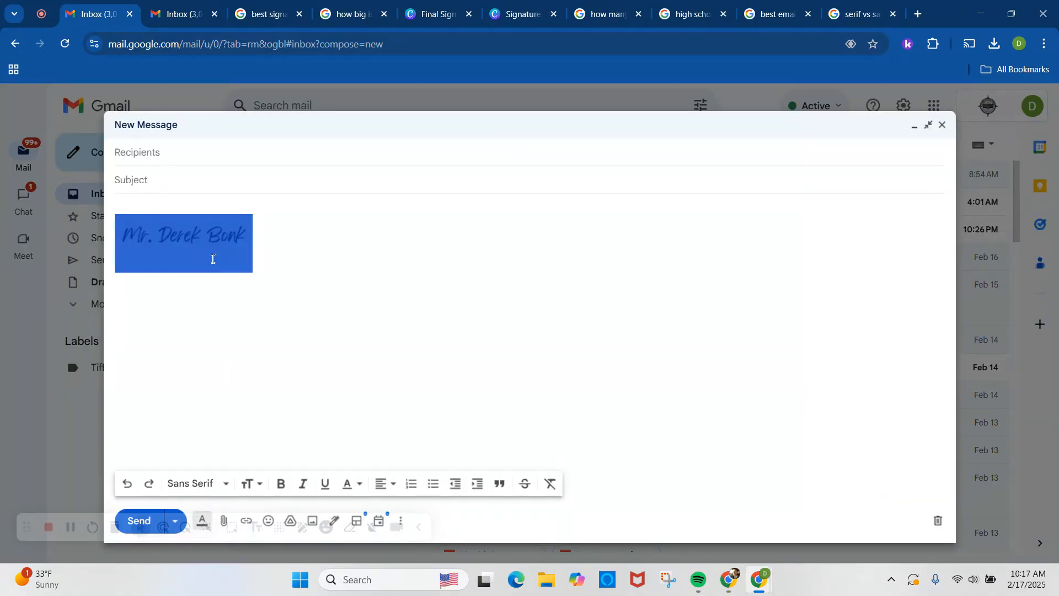
left_click(942, 125)
left_click(175, 18)
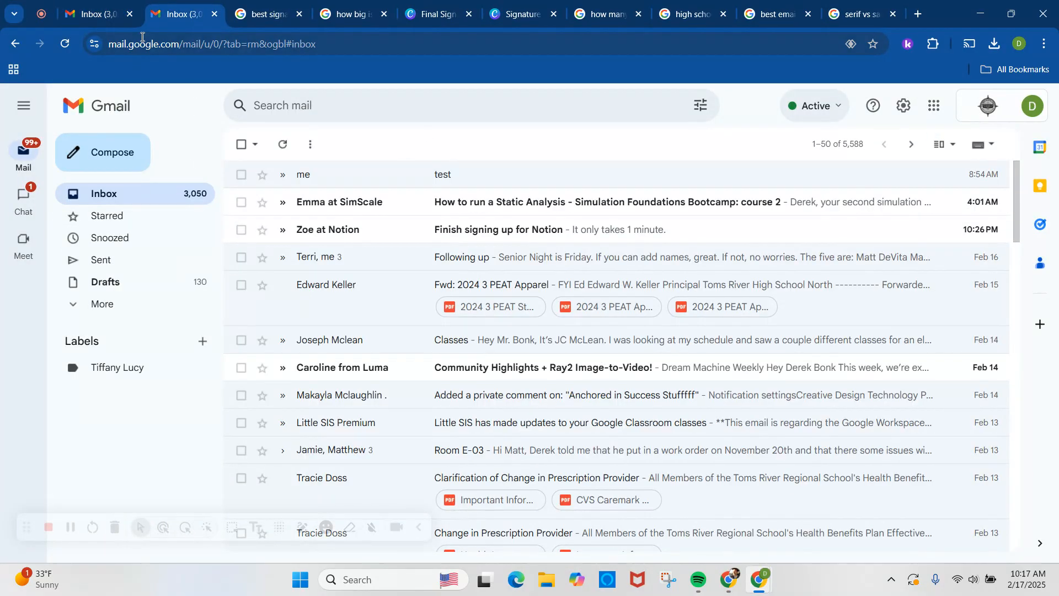
- In the other open Gmail session, open the full general settings and examine the size options of the signature image
left_click(96, 16)
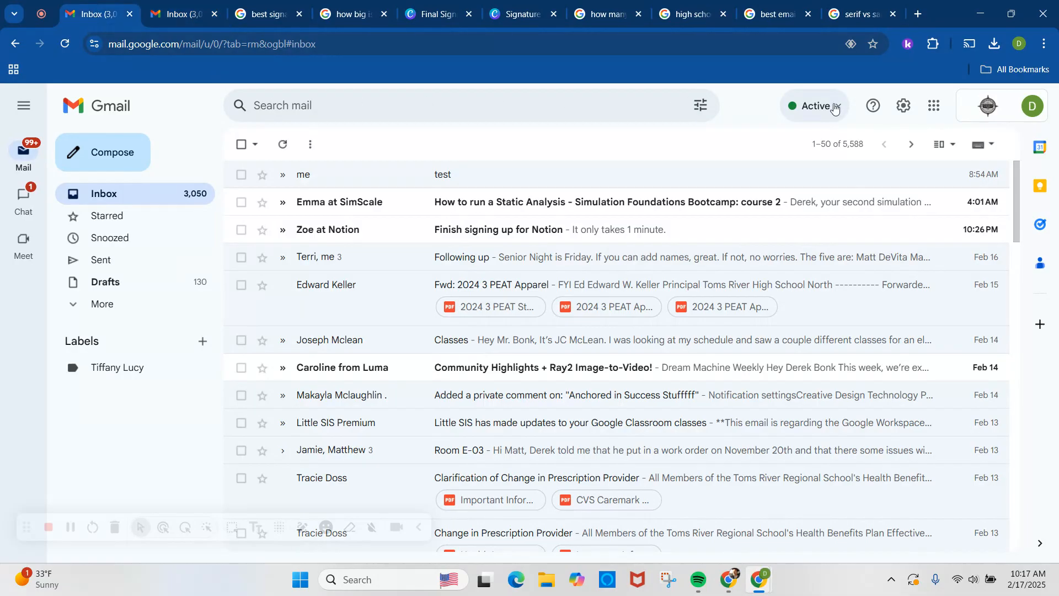
left_click(903, 106)
left_click(890, 176)
scroll(561, 325, "down", 15)
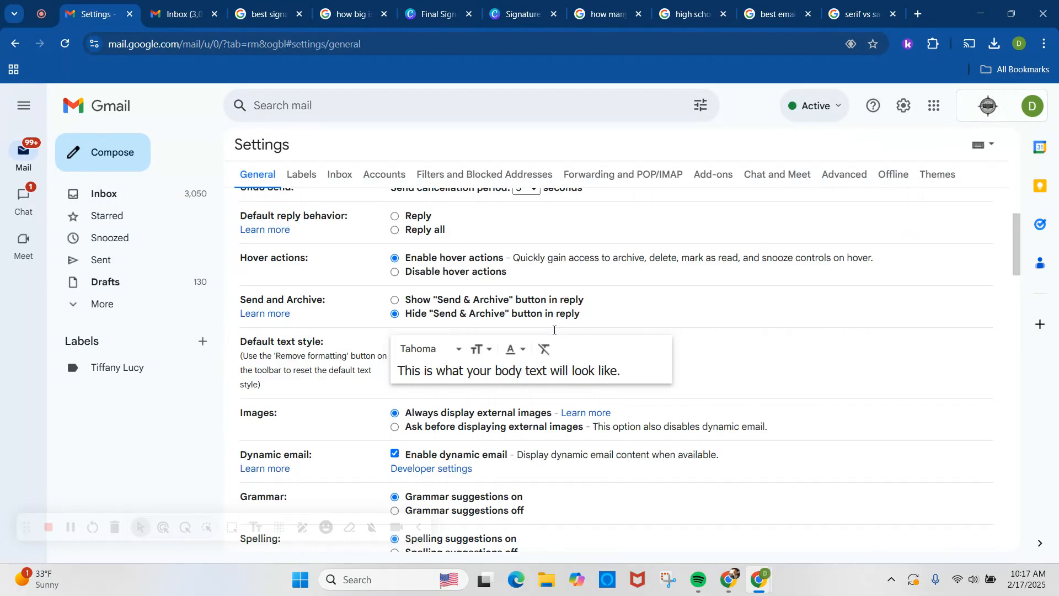
scroll(572, 324, "down", 10)
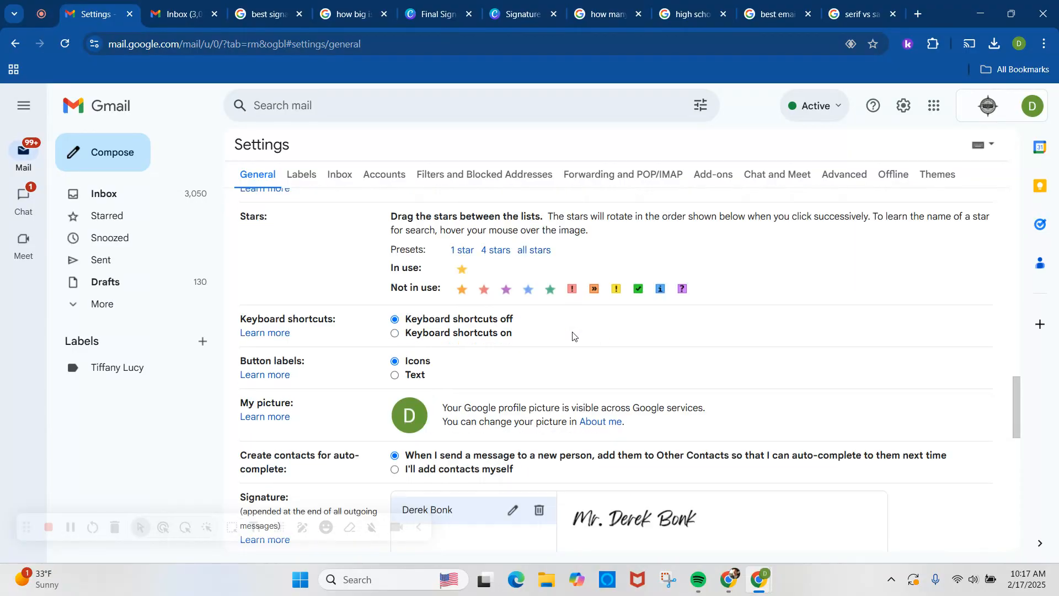
scroll(574, 254, "up", 1)
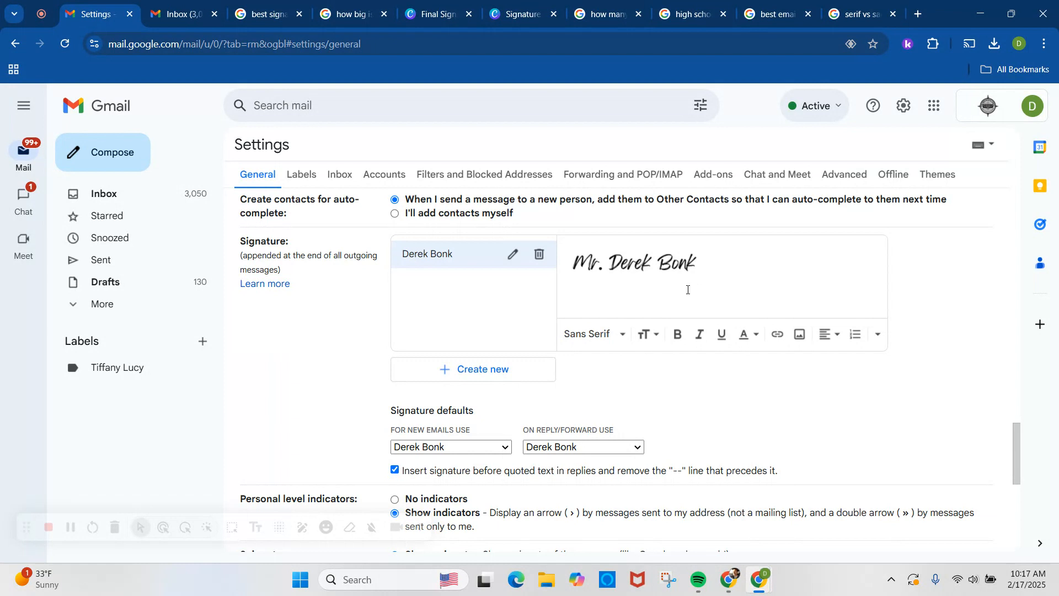
left_click(650, 272)
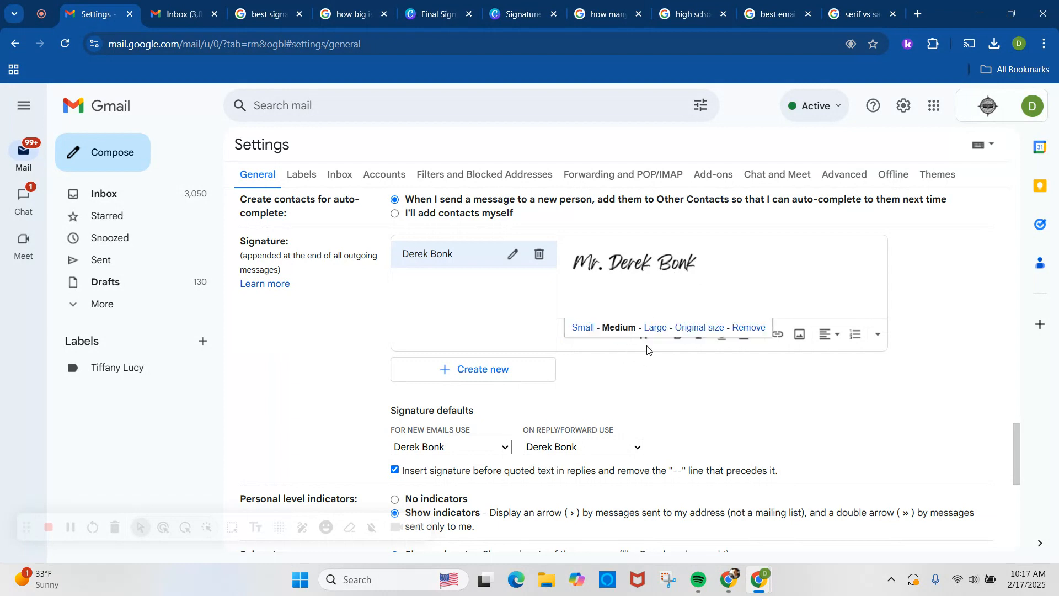
- Turn on the vacation responder in the general settings and return to the beginning of the settings page
scroll(662, 388, "down", 6)
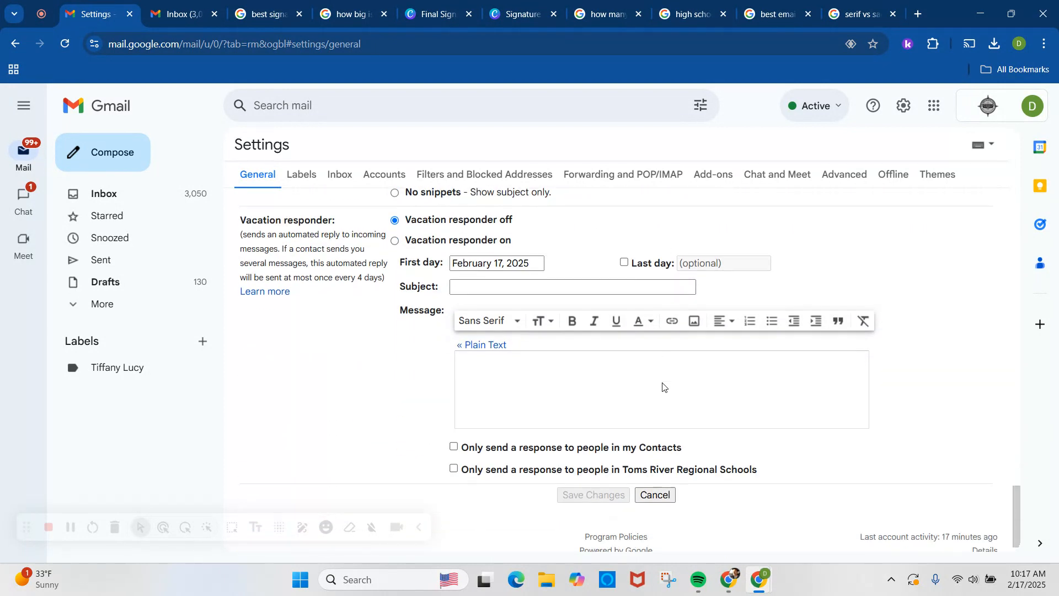
scroll(662, 382, "up", 2)
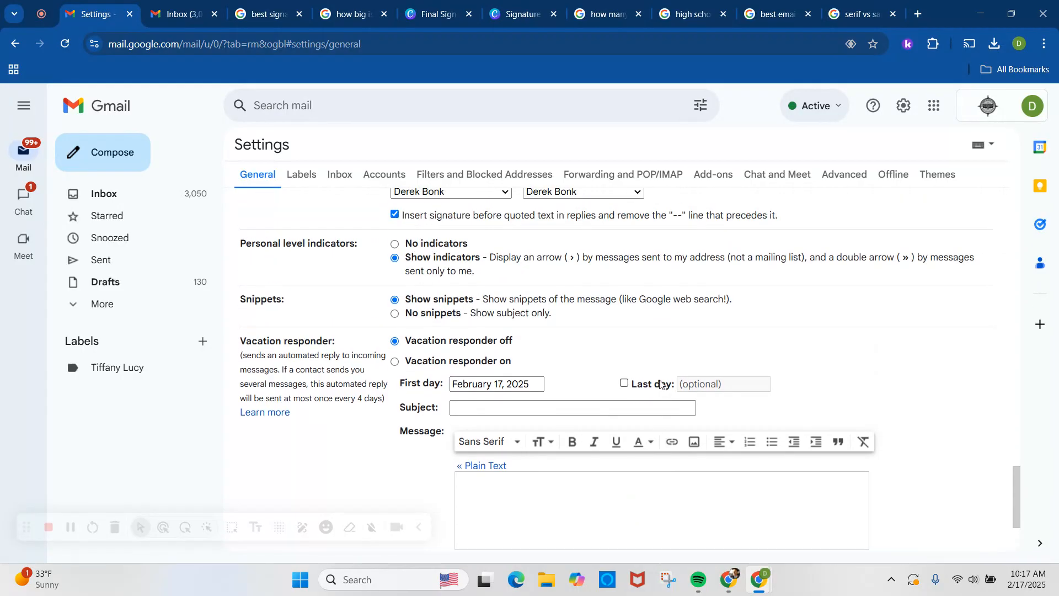
scroll(661, 384, "down", 1)
scroll(660, 382, "down", 2)
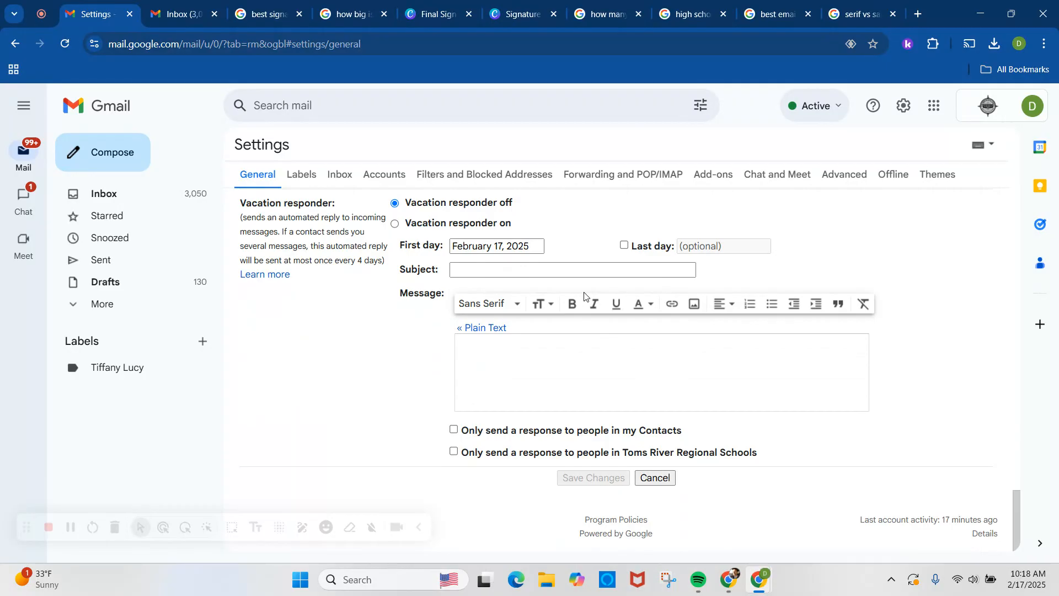
left_click(396, 224)
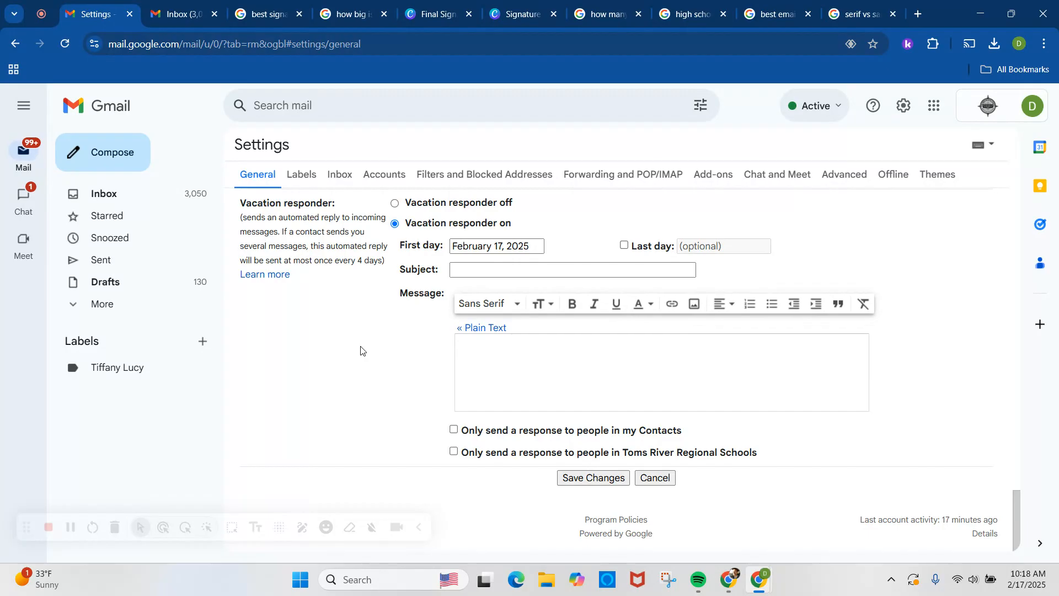
scroll(346, 378, "up", 20)
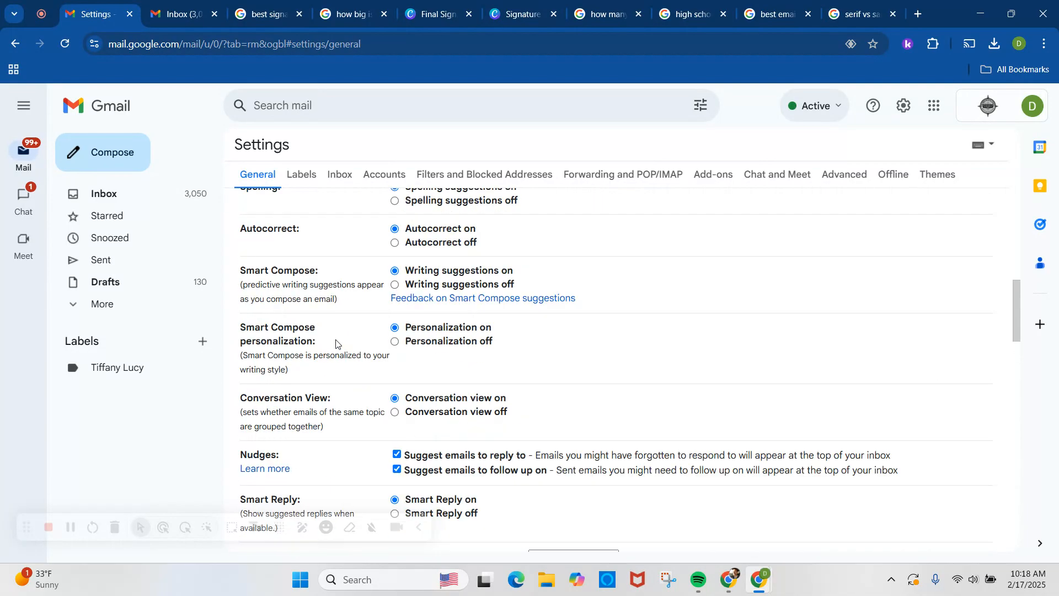
scroll(339, 331, "up", 10)
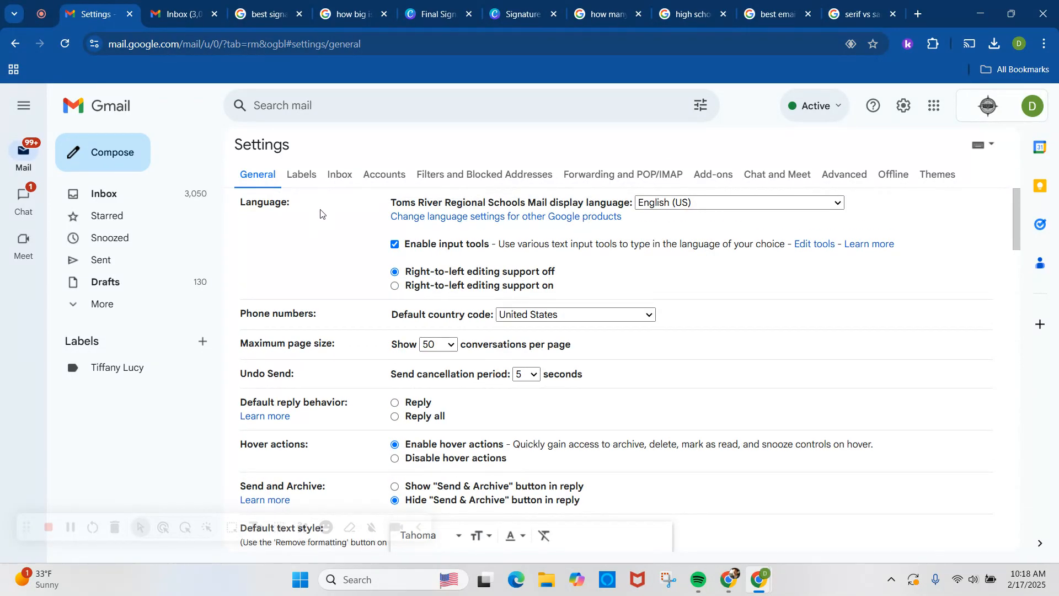